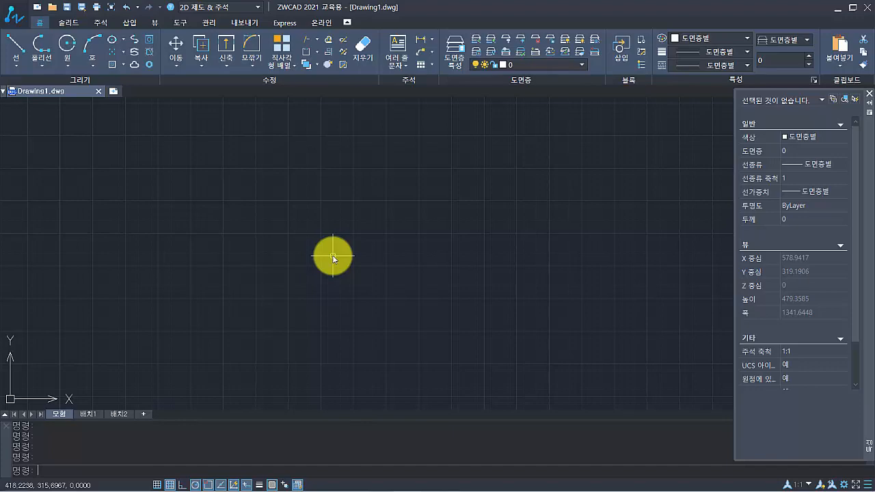
Switch to the PowerPoint slide to examine the bracket drawing and its dimensions, and return to ZWCAD
{"action": "key", "text": "alt+Tab"}
{"action": "key", "text": "alt+Tab"}
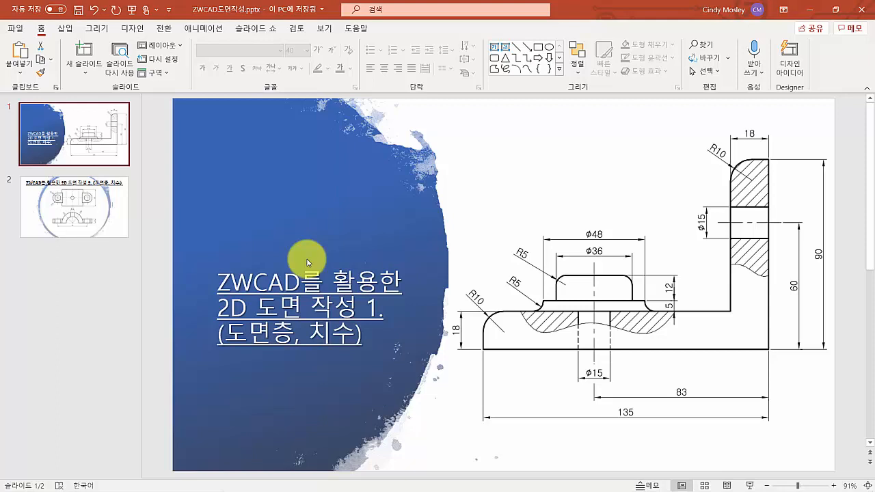
{"action": "key", "text": "alt+Tab"}
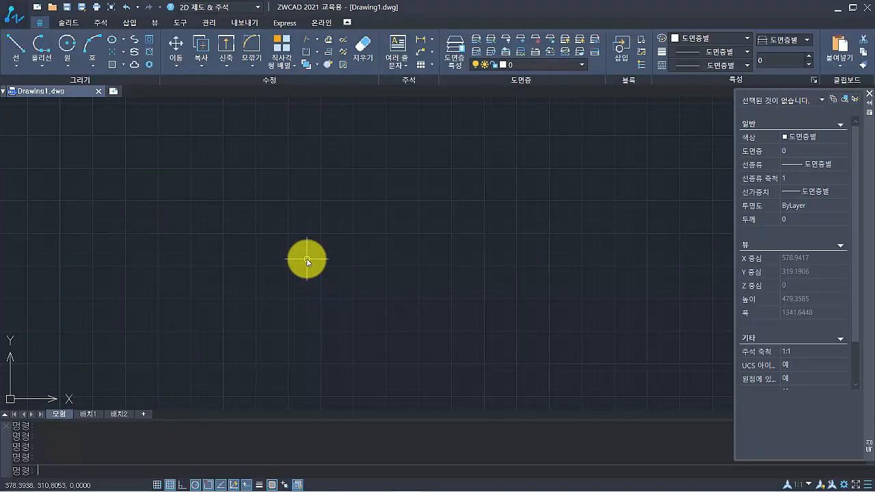
Draw a 420 by 297 rectangle as the sheet border, with its first corner at 0,0
{"action": "left_click", "coordinate": [138, 473]}
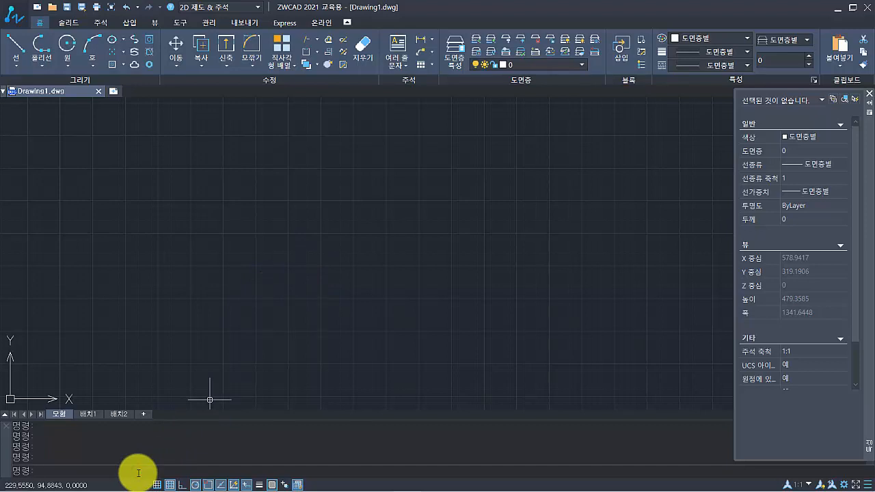
{"action": "type", "text": "rec"}
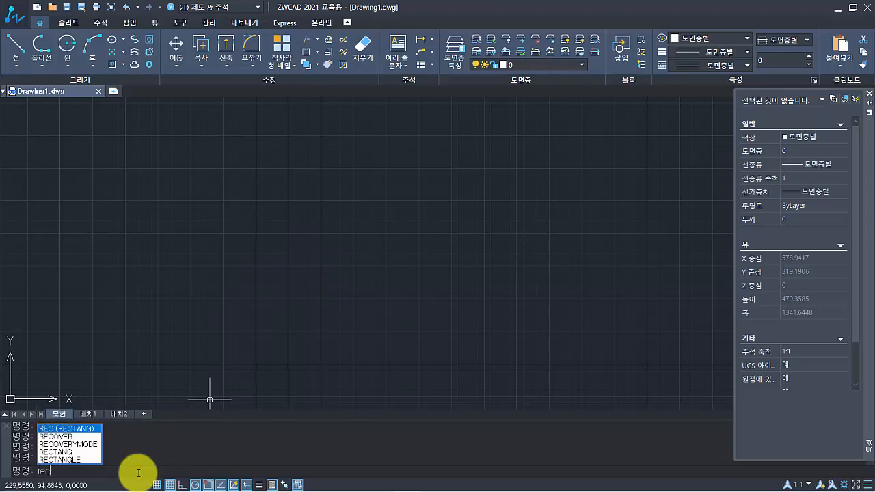
{"action": "key", "text": "Return"}
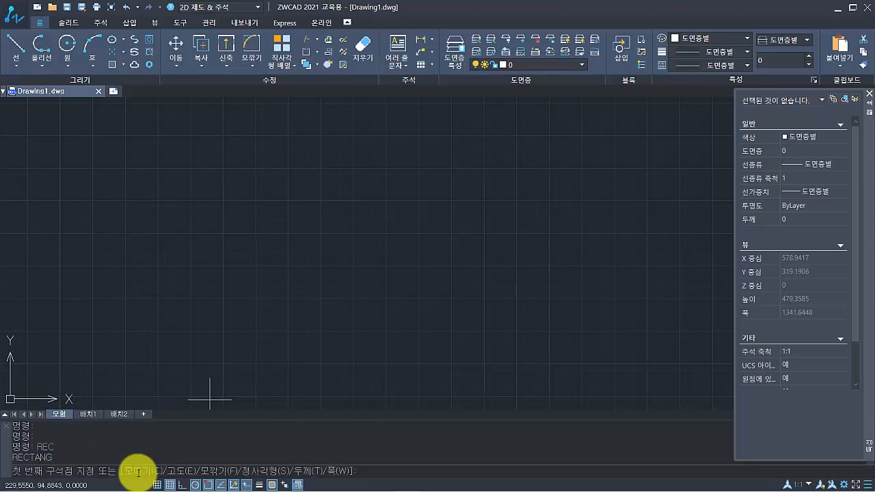
{"action": "left_click", "coordinate": [433, 471]}
{"action": "type", "text": "0,0"}
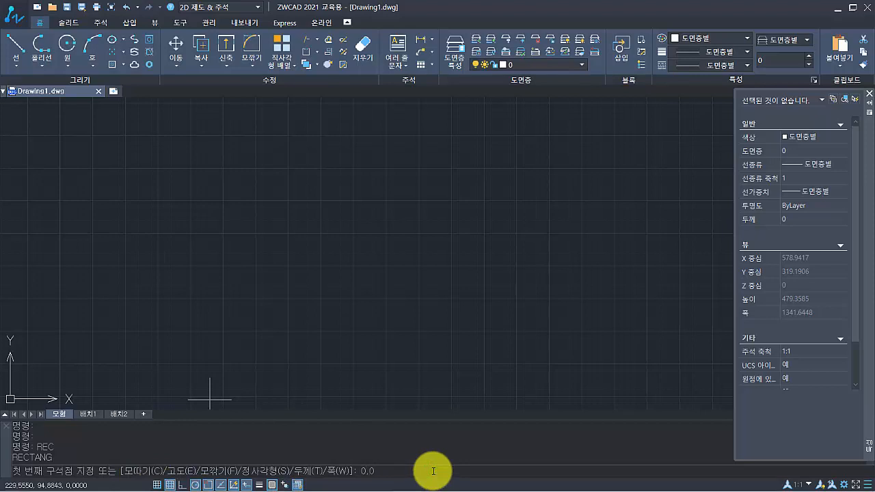
{"action": "key", "text": "Return"}
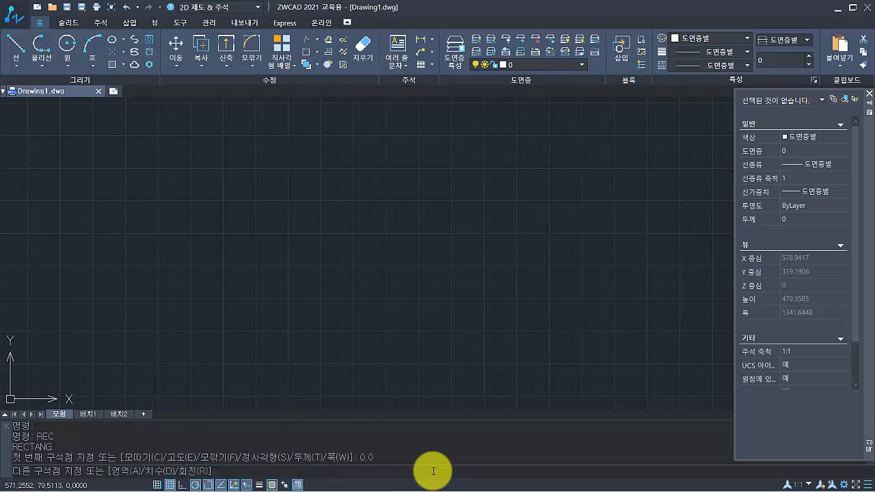
{"action": "type", "text": "420"}
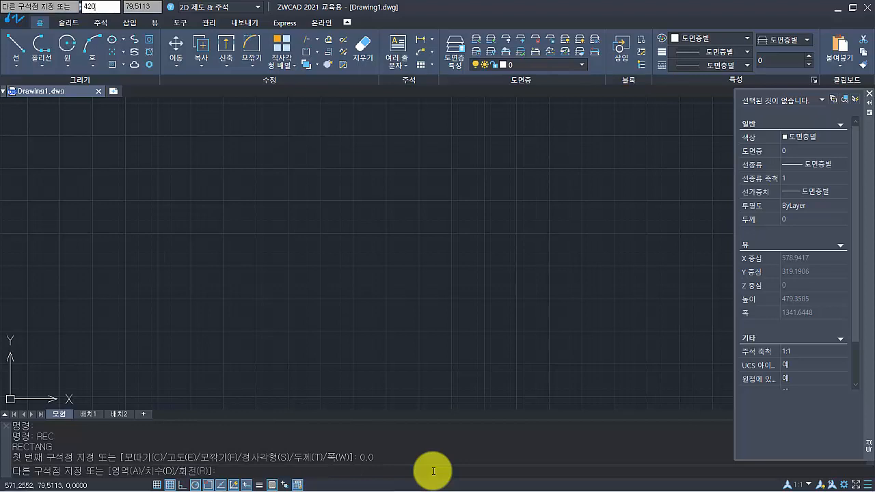
{"action": "type", "text": ","}
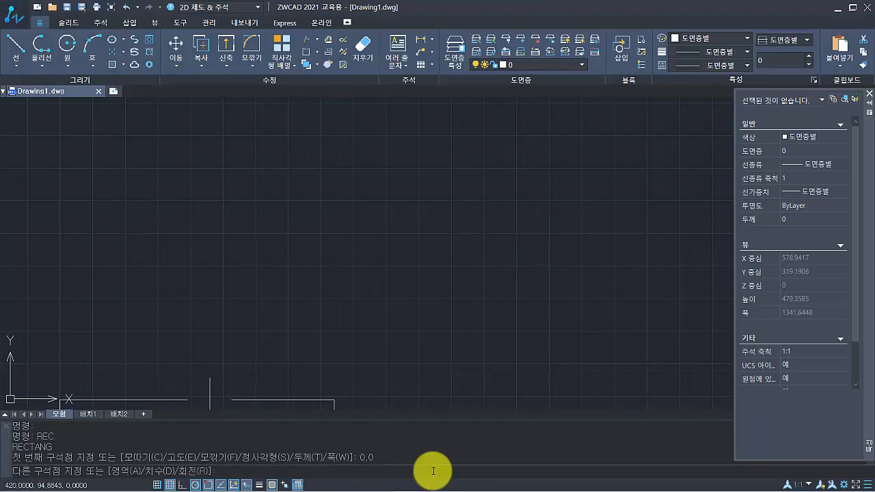
{"action": "type", "text": "297"}
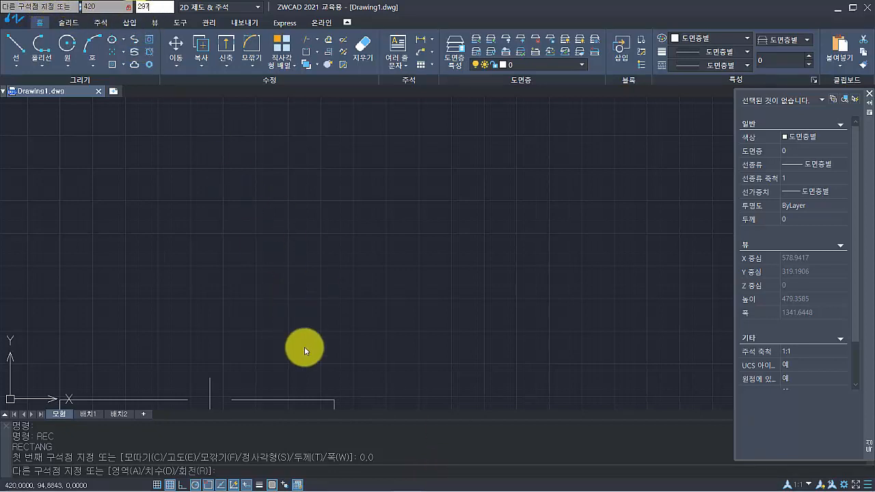
{"action": "key", "text": "Return"}
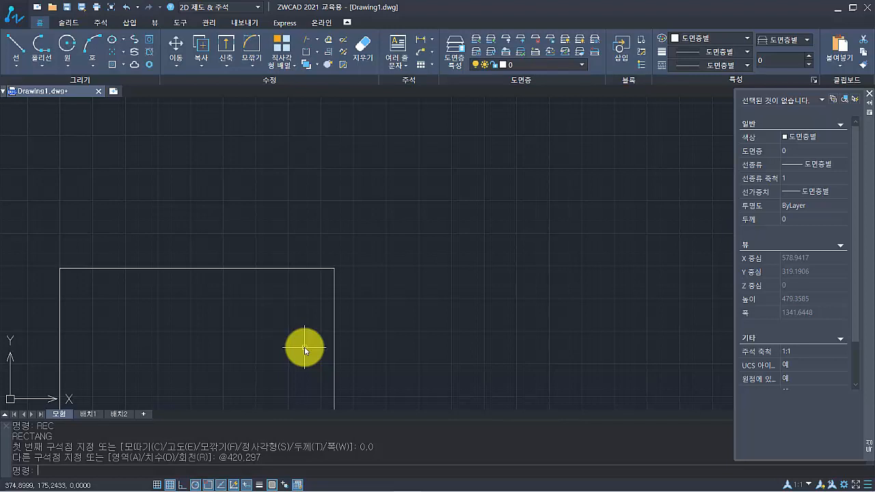
Draw a long horizontal line in the lower part of the border and a vertical line rising from its right end
{"action": "type", "text": "z"}
{"action": "key", "text": "Return"}
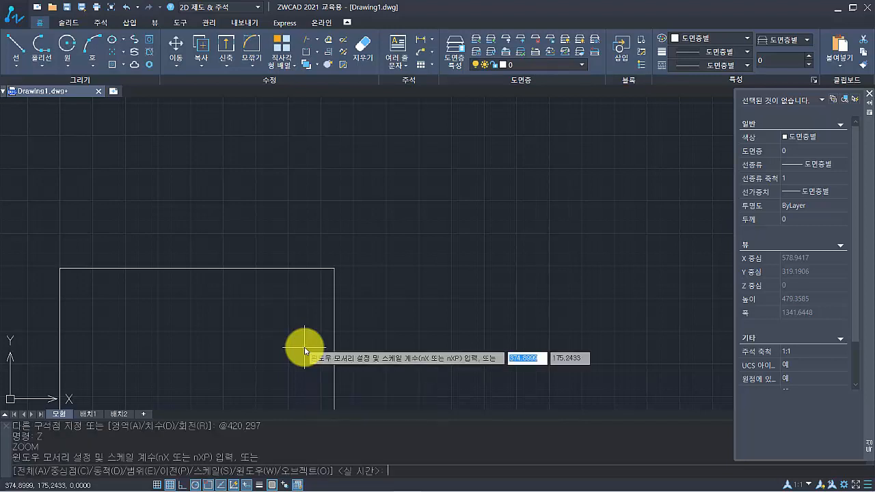
{"action": "type", "text": "ㄹ"}
{"action": "key", "text": "Return"}
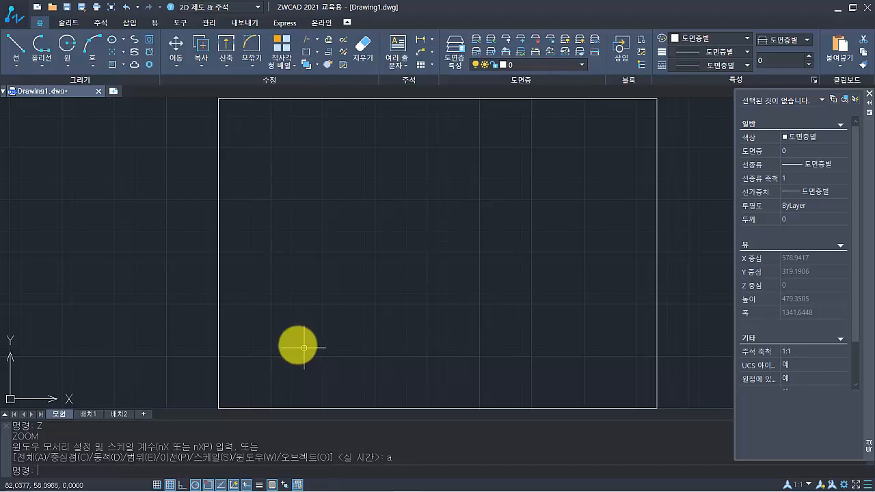
{"action": "type", "text": "L"}
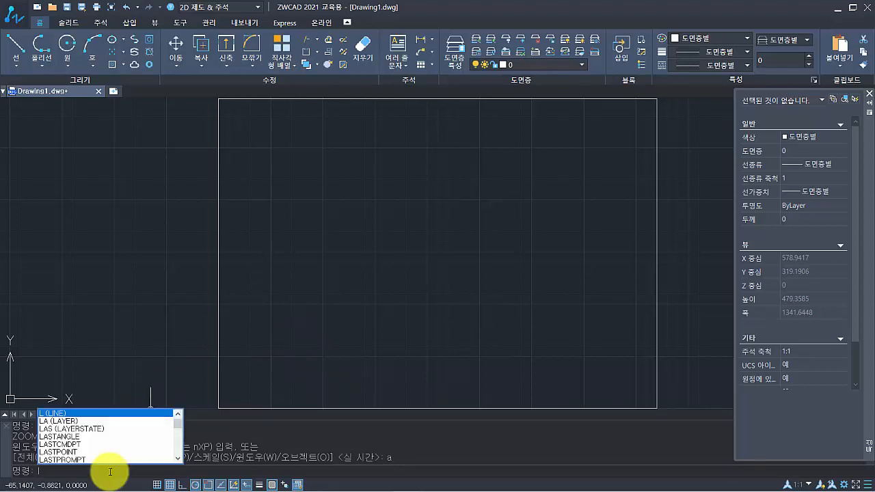
{"action": "key", "text": "Return"}
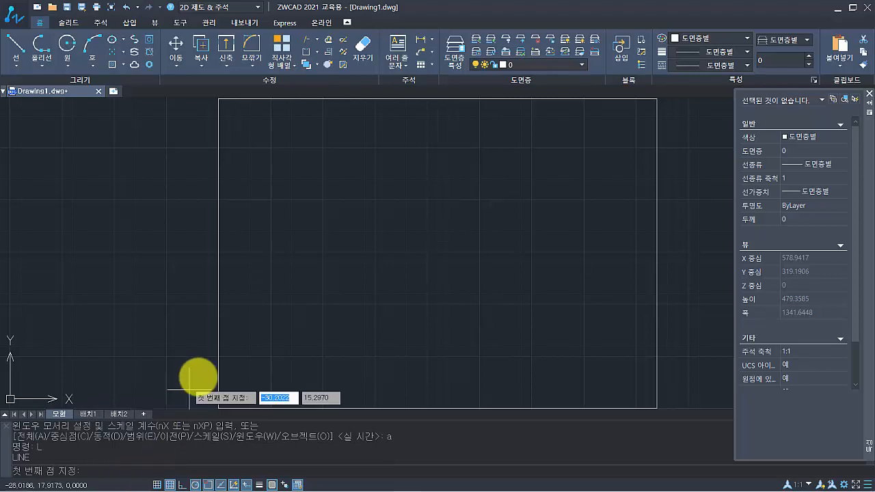
{"action": "left_click", "coordinate": [262, 327]}
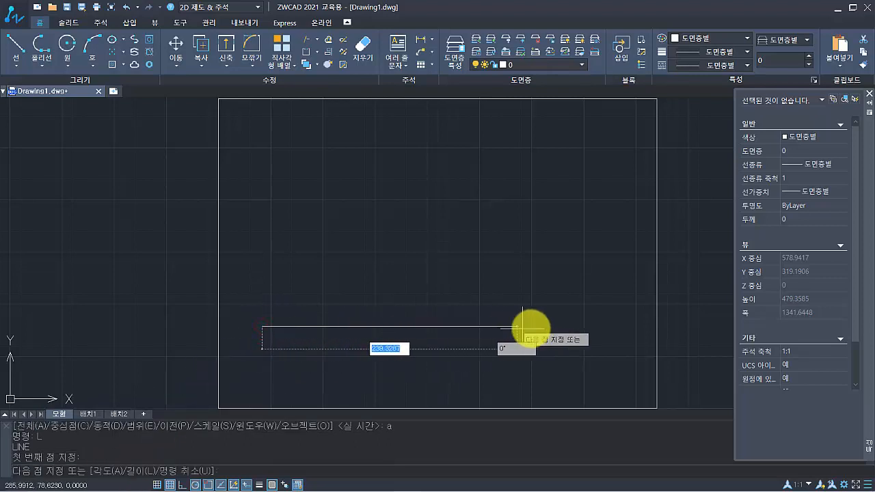
{"action": "left_click", "coordinate": [610, 326]}
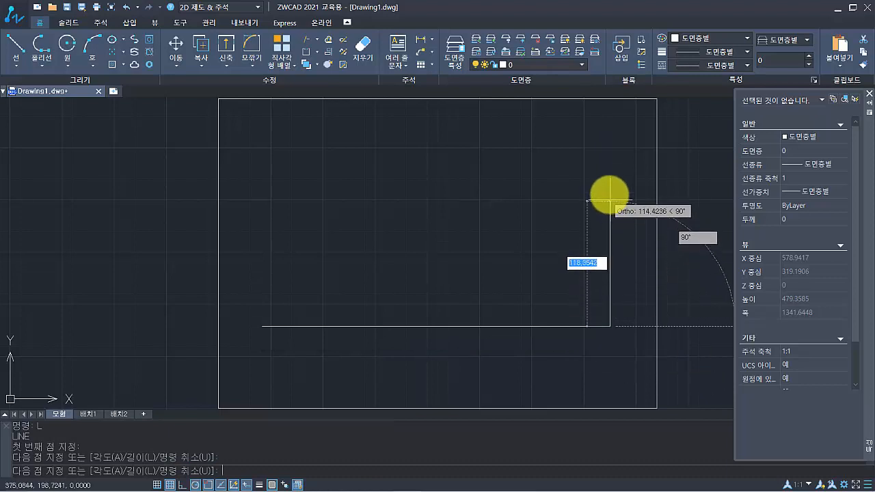
{"action": "left_click", "coordinate": [609, 122]}
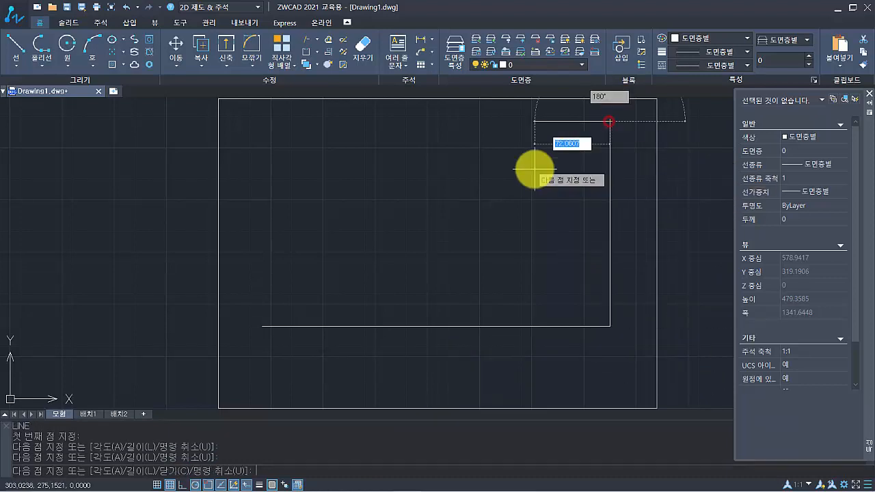
{"action": "key", "text": "Return"}
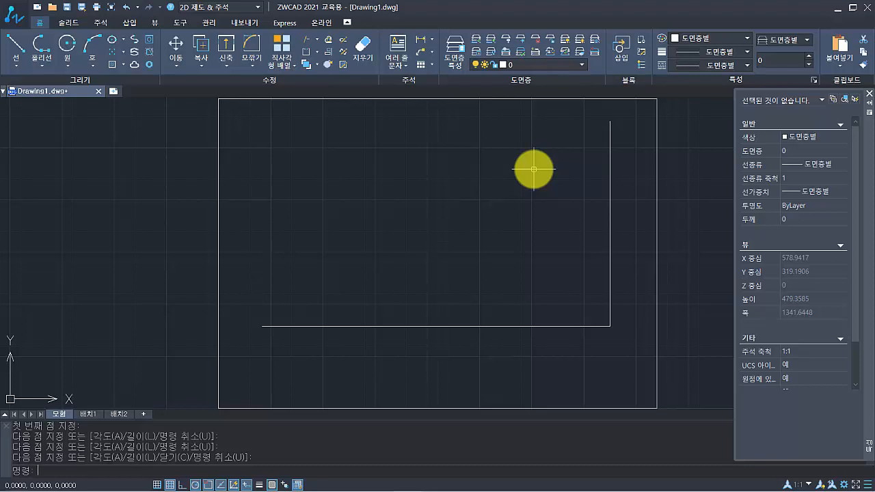
Offset the vertical line 18 to the left
{"action": "type", "text": "o"}
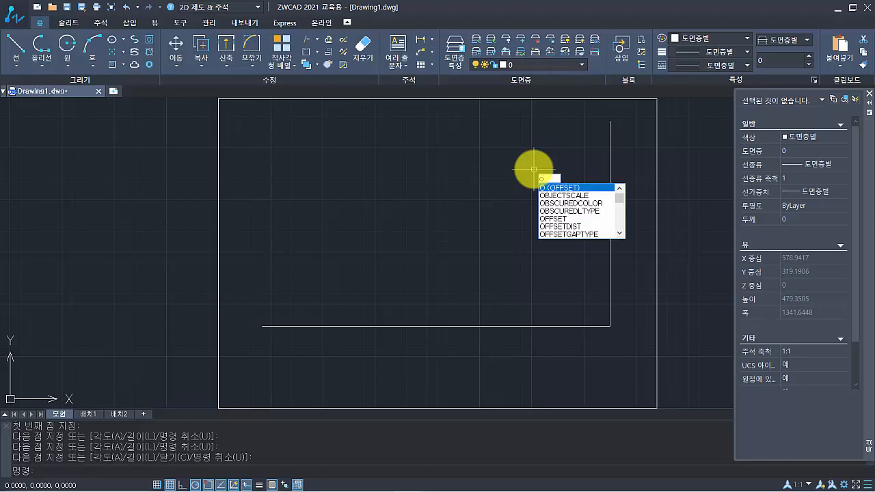
{"action": "key", "text": "Return"}
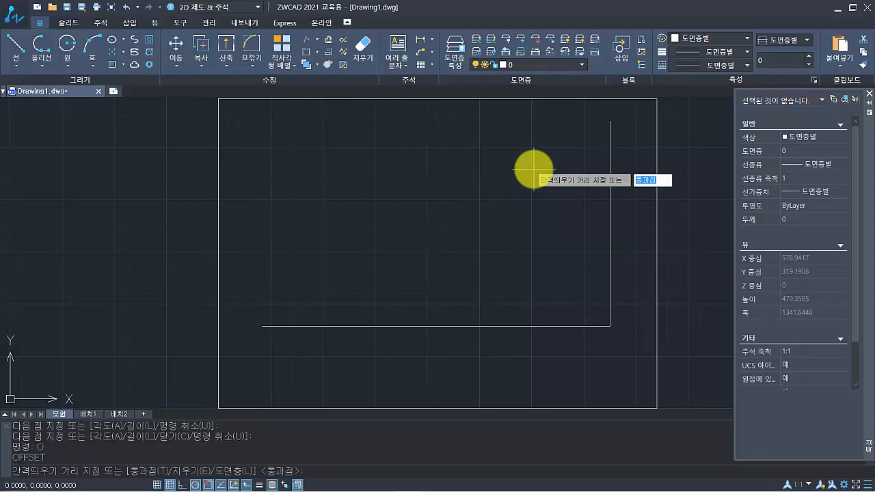
{"action": "type", "text": "18"}
{"action": "key", "text": "Return"}
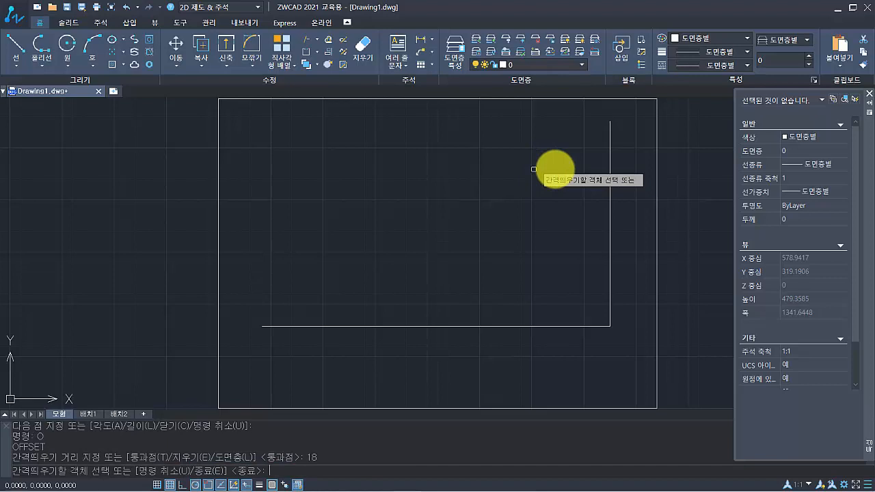
{"action": "left_click", "coordinate": [610, 169]}
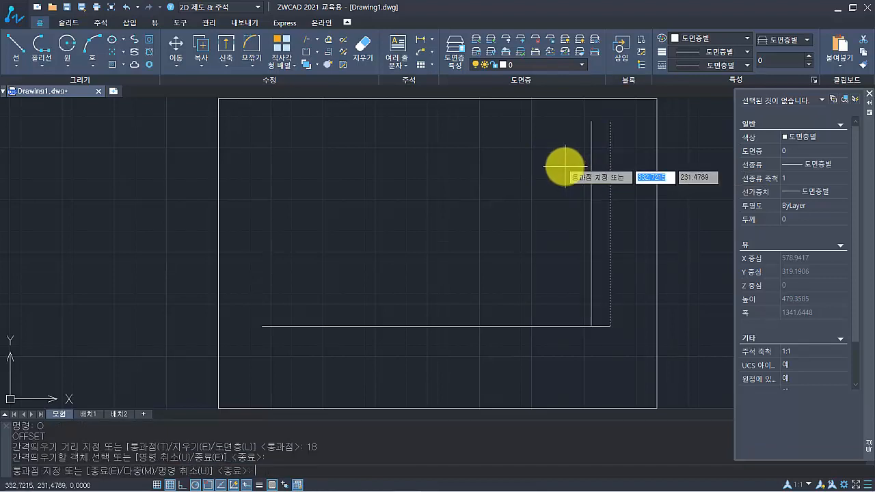
{"action": "left_click", "coordinate": [532, 170]}
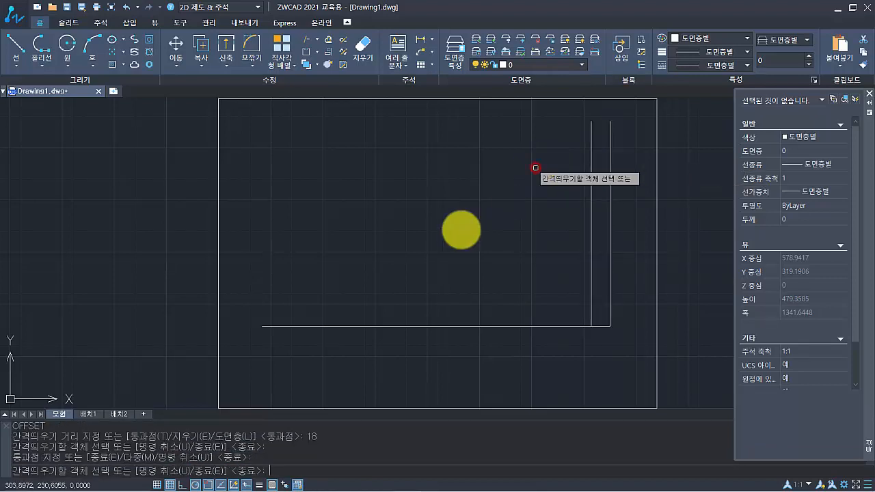
{"action": "key", "text": "Return"}
Offset the rightmost vertical line 83 to the left
{"action": "key", "text": "Return"}
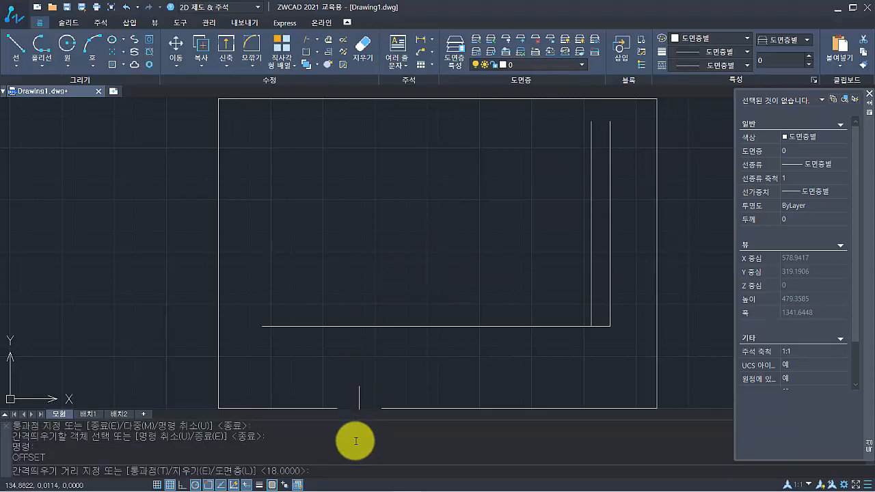
{"action": "type", "text": "83"}
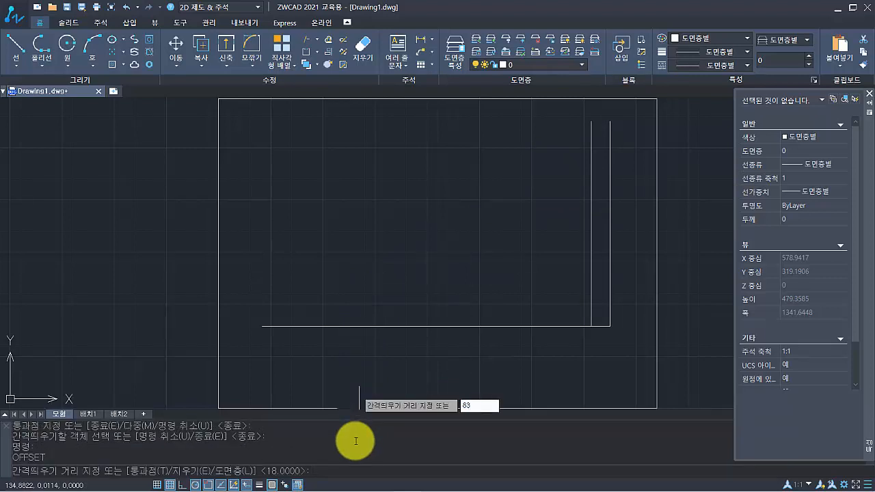
{"action": "key", "text": "Return"}
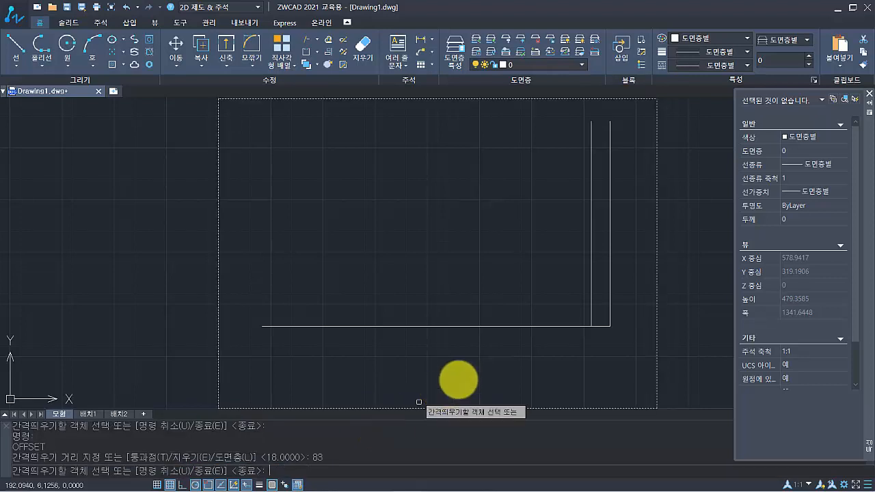
{"action": "left_click", "coordinate": [610, 288]}
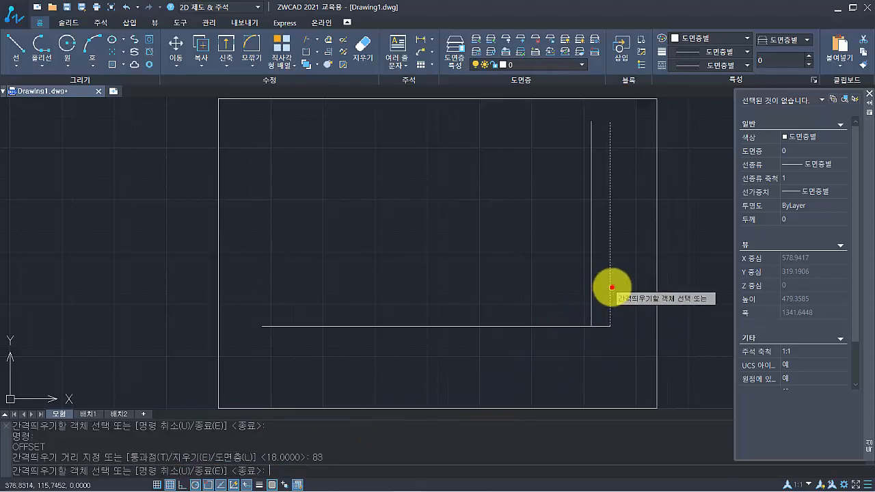
{"action": "left_click", "coordinate": [442, 281]}
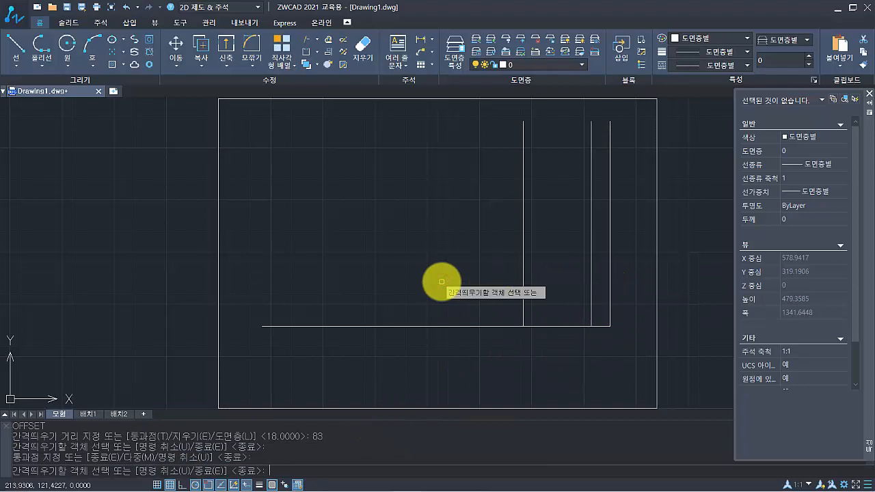
{"action": "key", "text": "Return"}
Offset the rightmost vertical line 135 to the left to mark the base's far end
{"action": "key", "text": "Return"}
{"action": "type", "text": "135"}
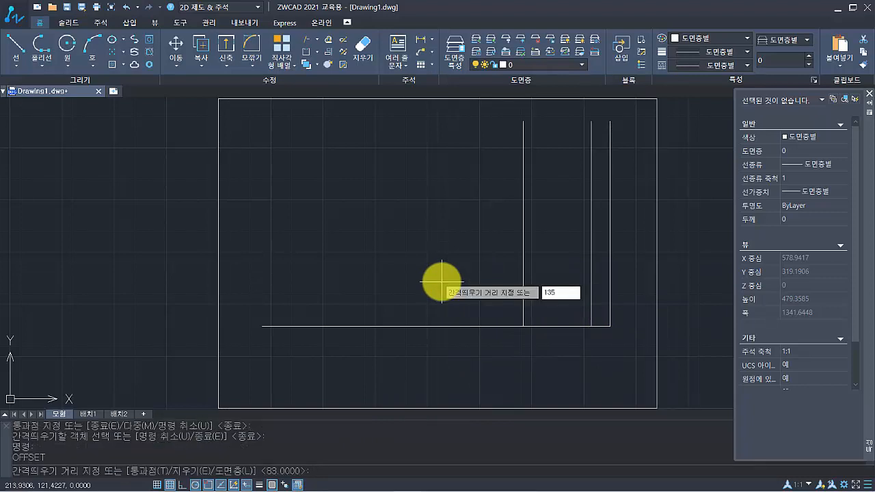
{"action": "key", "text": "Return"}
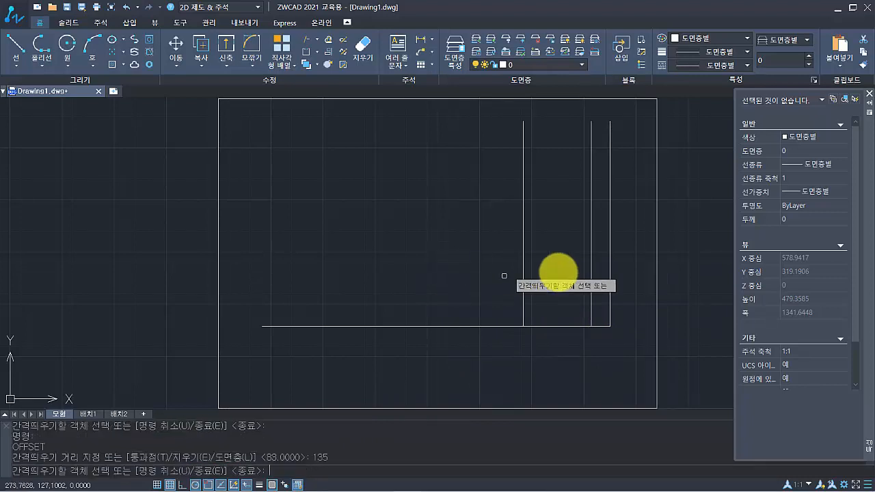
{"action": "left_click", "coordinate": [609, 274]}
{"action": "left_click", "coordinate": [371, 273]}
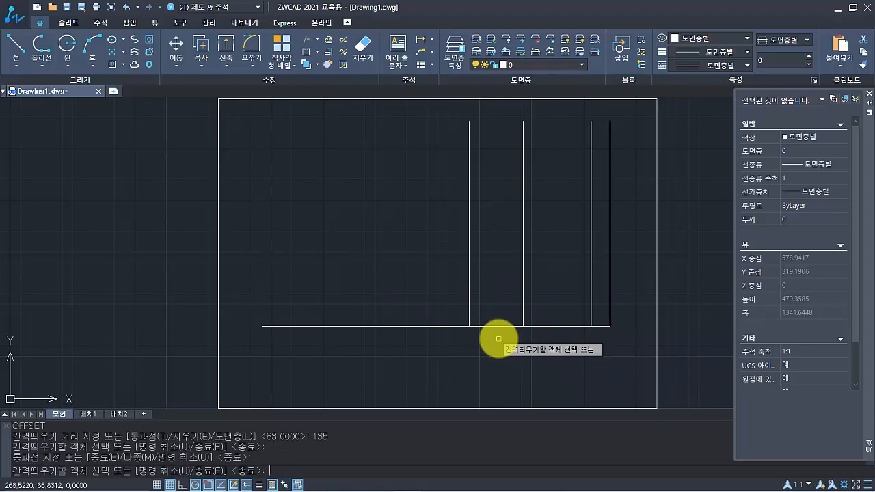
{"action": "type", "text": "18"}
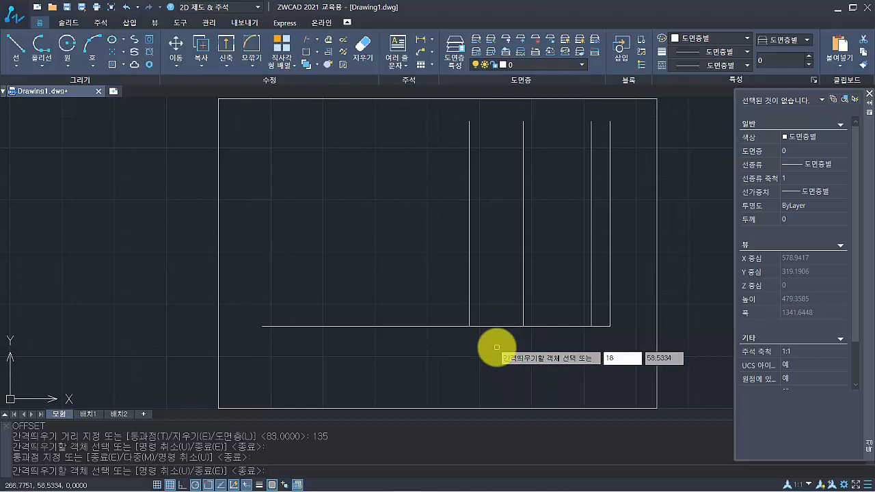
{"action": "key", "text": "Return"}
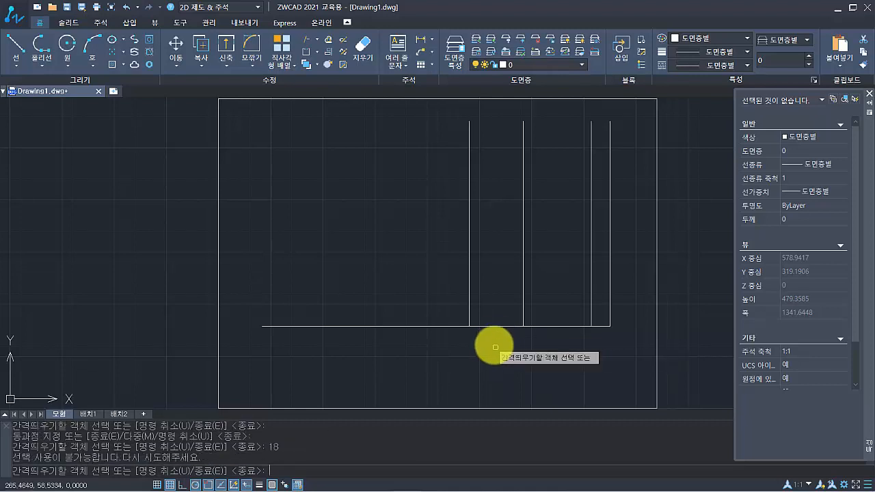
{"action": "left_click", "coordinate": [496, 326]}
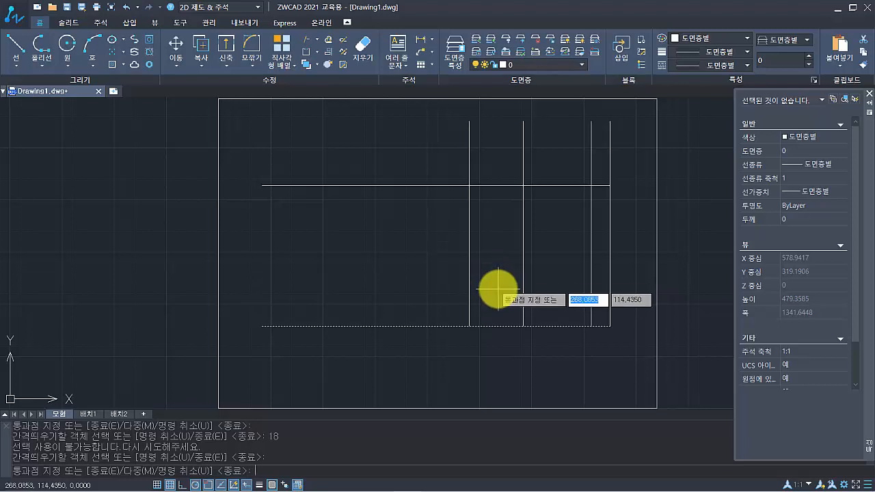
{"action": "key", "text": "Escape"}
{"action": "key", "text": "Escape"}
{"action": "key", "text": "Escape"}
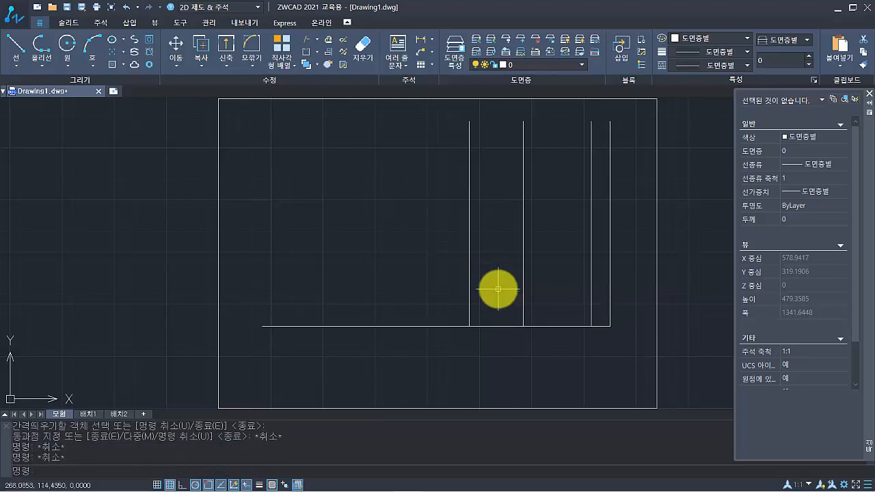
Offset the bottom horizontal line 18 upward to mark the base's thickness
{"action": "type", "text": "O"}
{"action": "key", "text": "Return"}
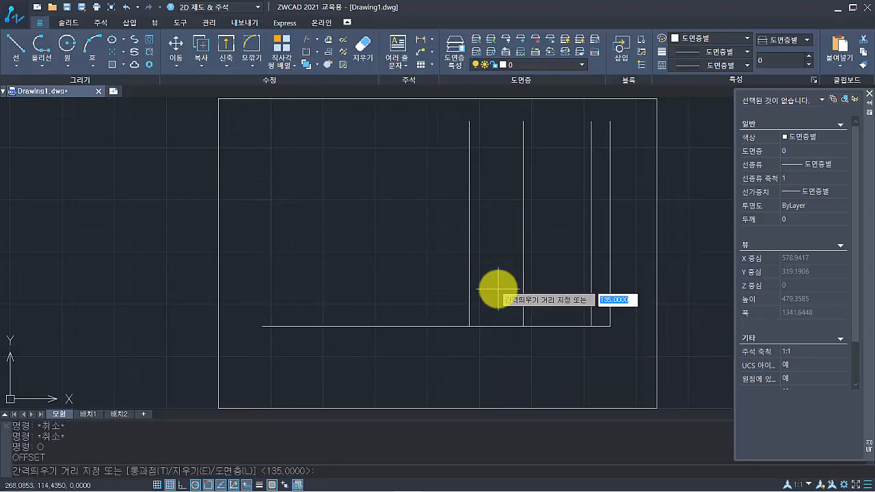
{"action": "type", "text": "18"}
{"action": "key", "text": "Return"}
{"action": "left_click", "coordinate": [411, 326]}
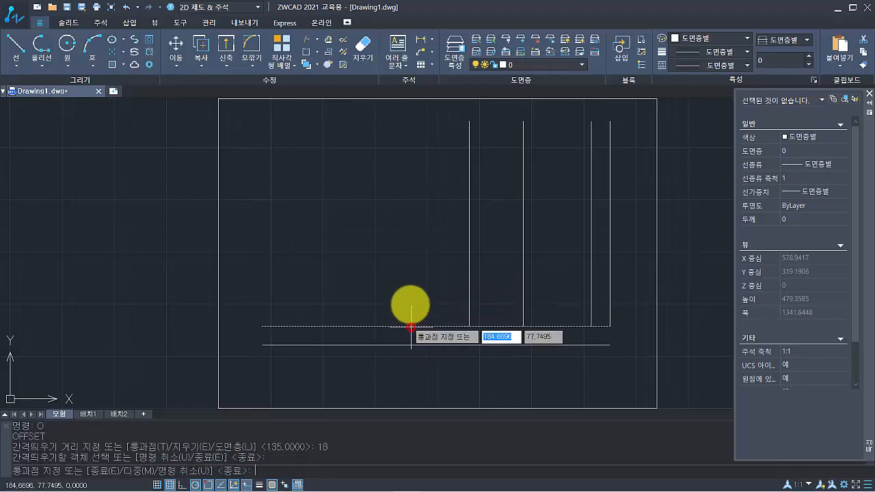
{"action": "left_click", "coordinate": [418, 271]}
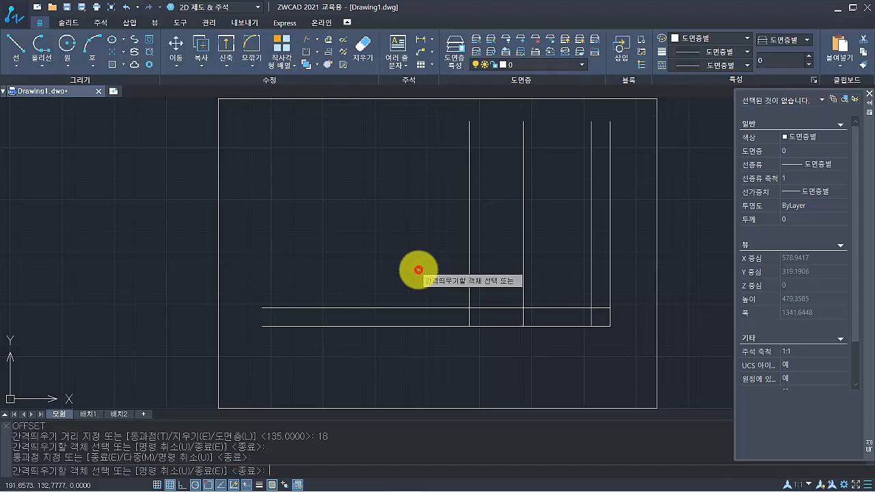
{"action": "key", "text": "Return"}
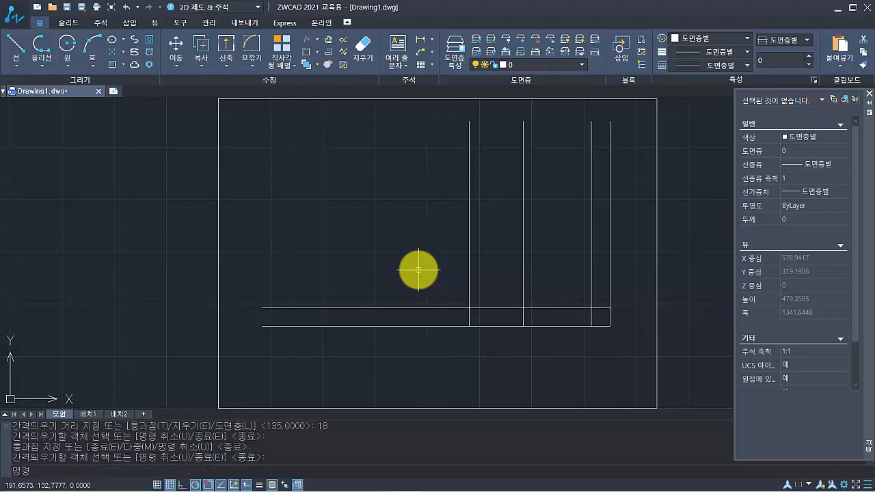
Offset the bottom horizontal line 60 upward
{"action": "key", "text": "Return"}
{"action": "type", "text": "60"}
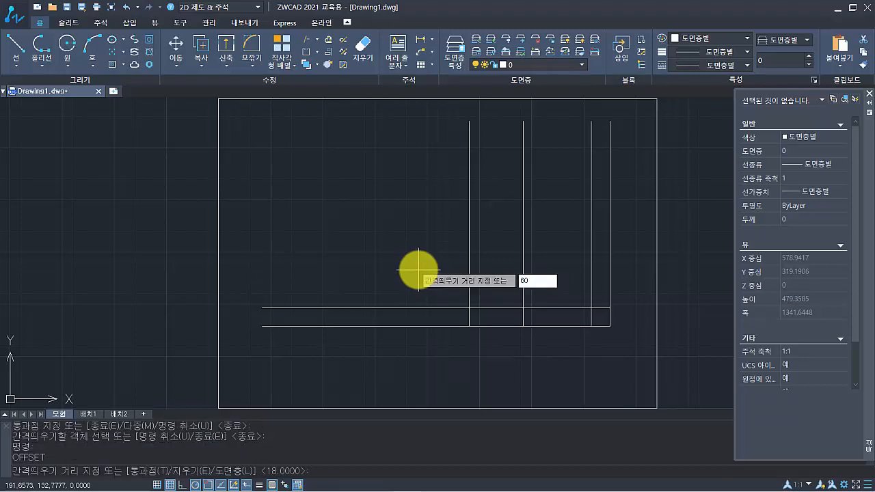
{"action": "key", "text": "Return"}
{"action": "left_click", "coordinate": [423, 326]}
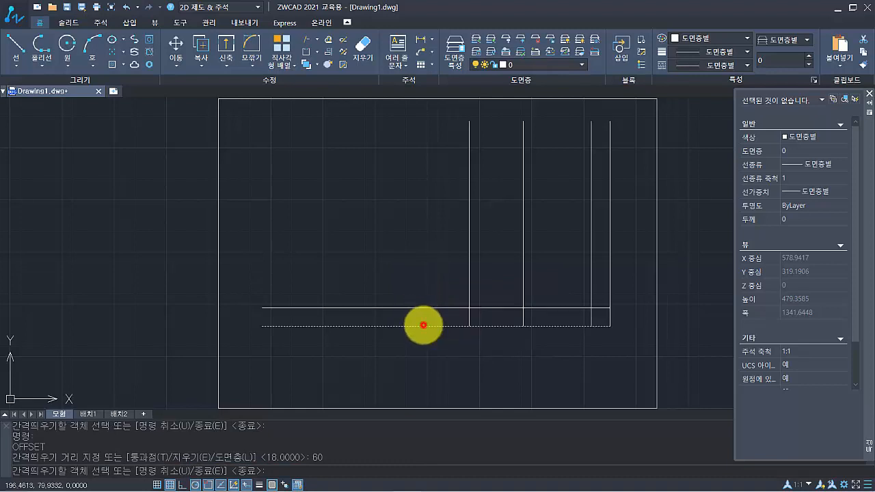
{"action": "left_click", "coordinate": [421, 230]}
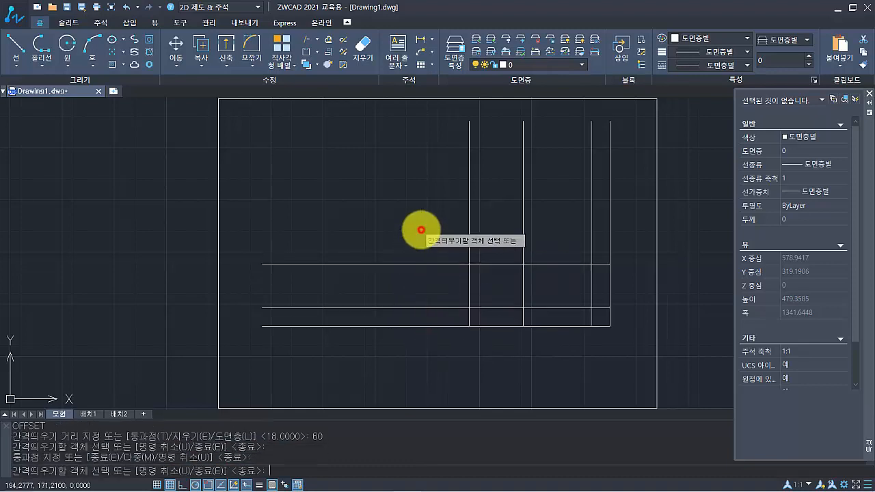
{"action": "key", "text": "Return"}
Offset the bottom horizontal line 90 upward to mark the top of the upright leg
{"action": "key", "text": "Return"}
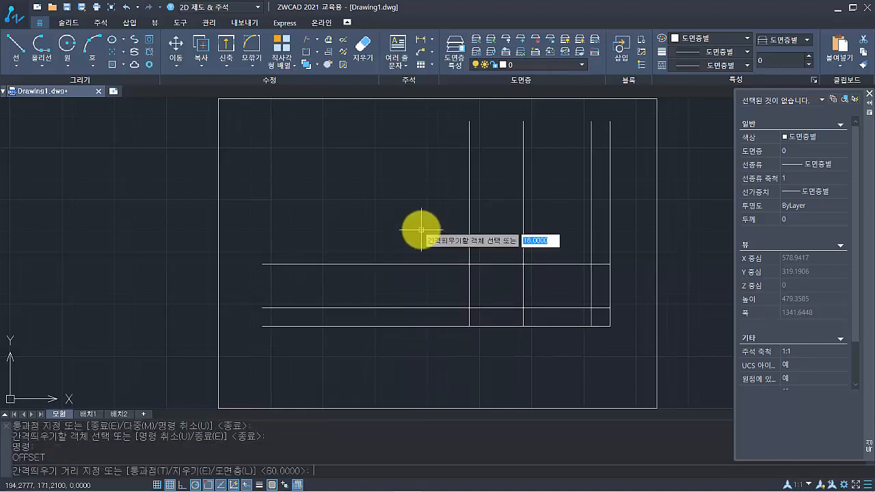
{"action": "type", "text": "90"}
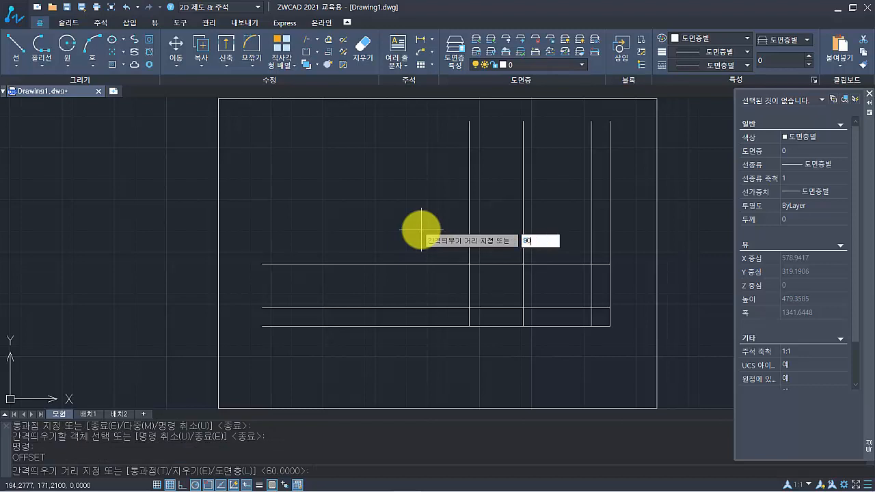
{"action": "key", "text": "Return"}
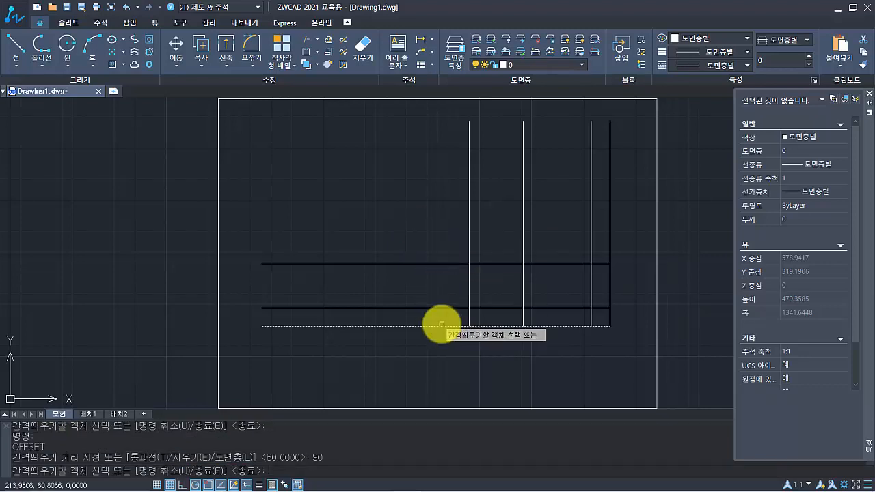
{"action": "left_click", "coordinate": [442, 326]}
{"action": "left_click", "coordinate": [421, 193]}
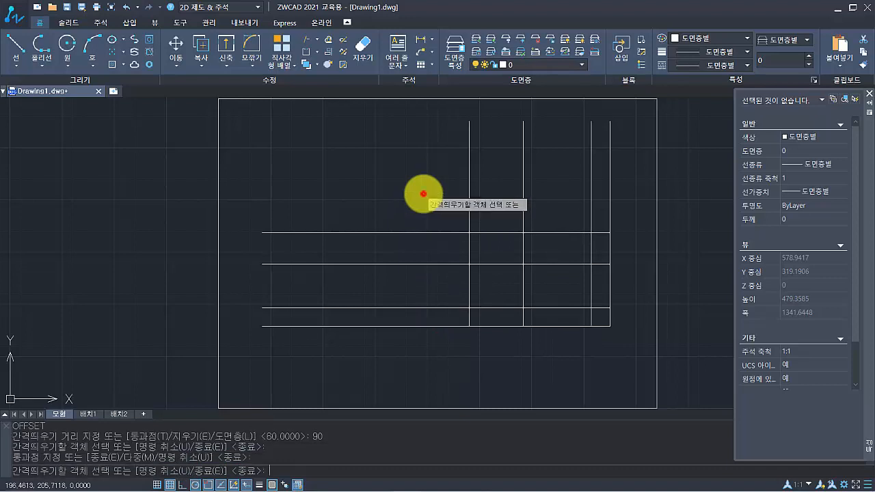
{"action": "key", "text": "Return"}
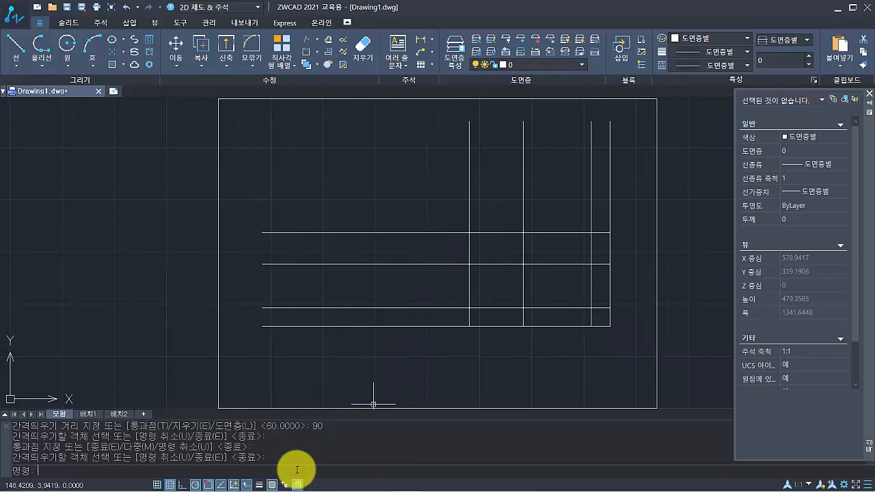
Trim all line ends extending beyond the outer rectangle of the construction grid, using every object as a cutting edge
{"action": "type", "text": "tr"}
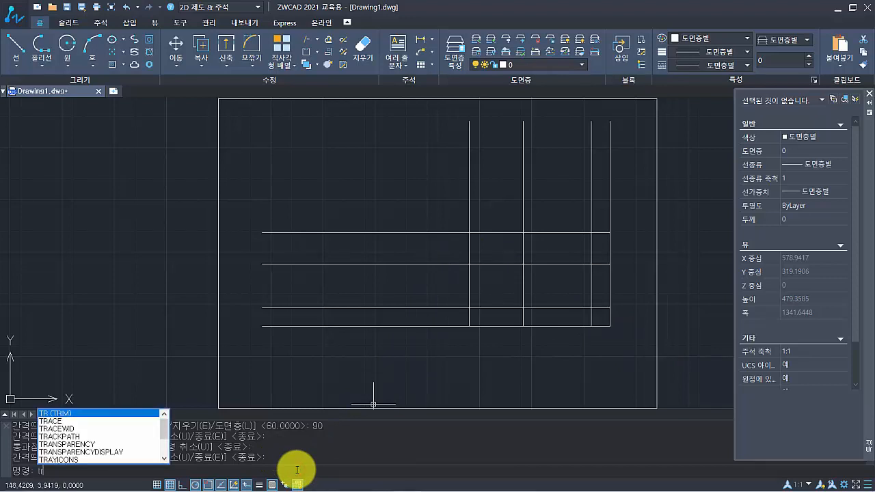
{"action": "key", "text": "Return"}
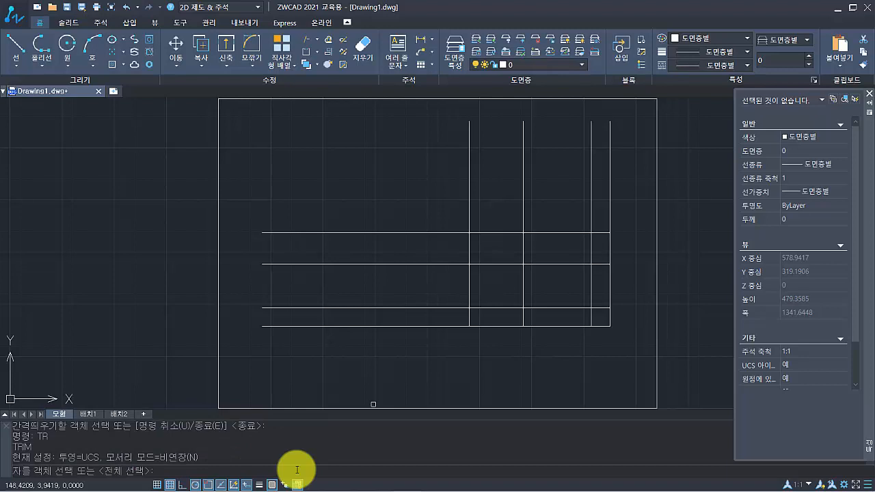
{"action": "key", "text": "Return"}
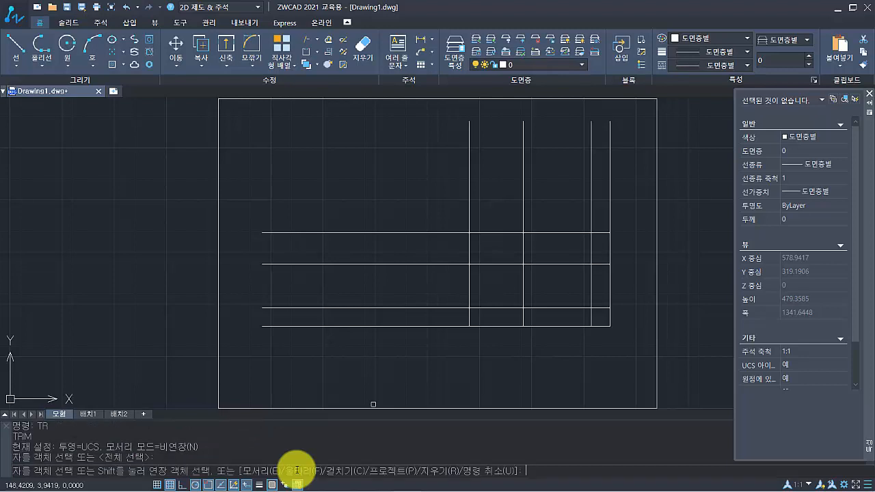
{"action": "left_click", "coordinate": [449, 214]}
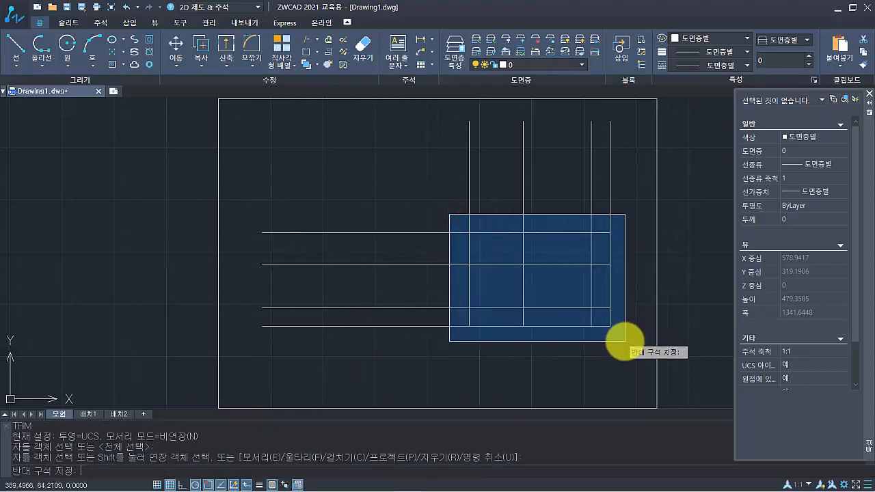
{"action": "left_click", "coordinate": [625, 341]}
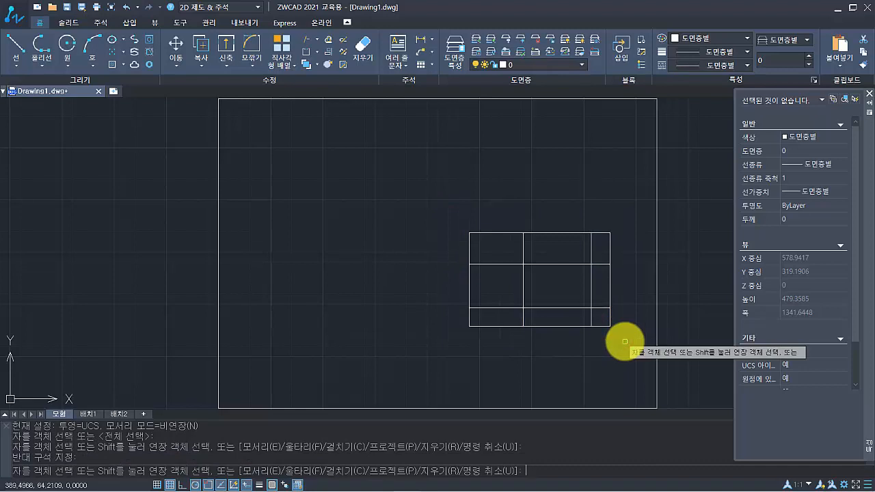
Trim the two upper horizontals between the middle and right verticals, and the two left verticals between the base and the upper-left rectangle
{"action": "scroll", "coordinate": [624, 341], "scroll_direction": "up", "scroll_amount": 2}
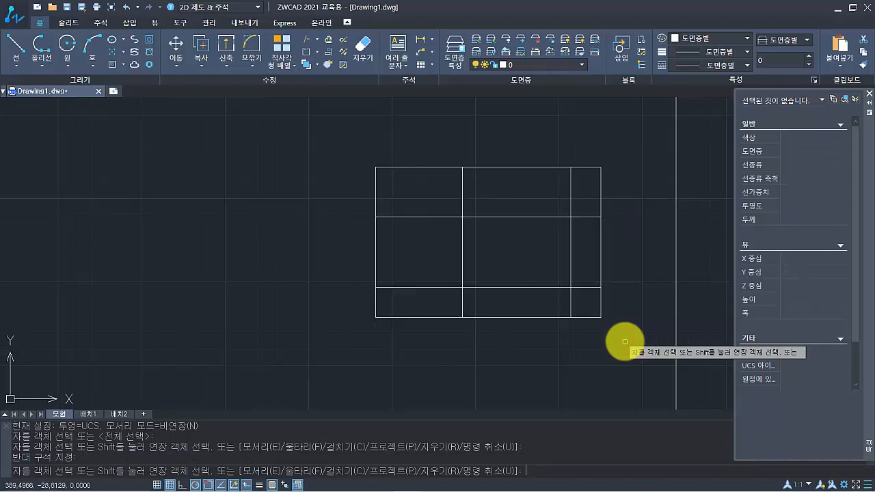
{"action": "left_click", "coordinate": [536, 155]}
{"action": "left_click", "coordinate": [521, 225]}
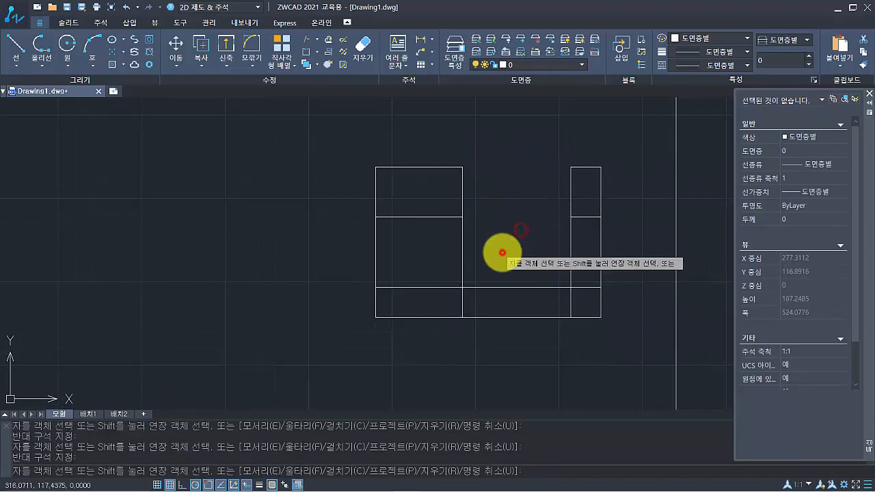
{"action": "left_click", "coordinate": [504, 253]}
{"action": "left_click", "coordinate": [332, 256]}
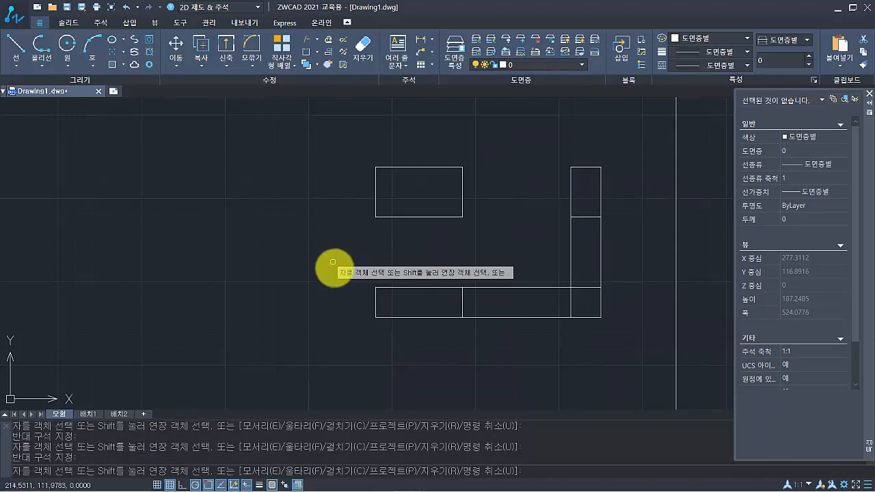
{"action": "key", "text": "Return"}
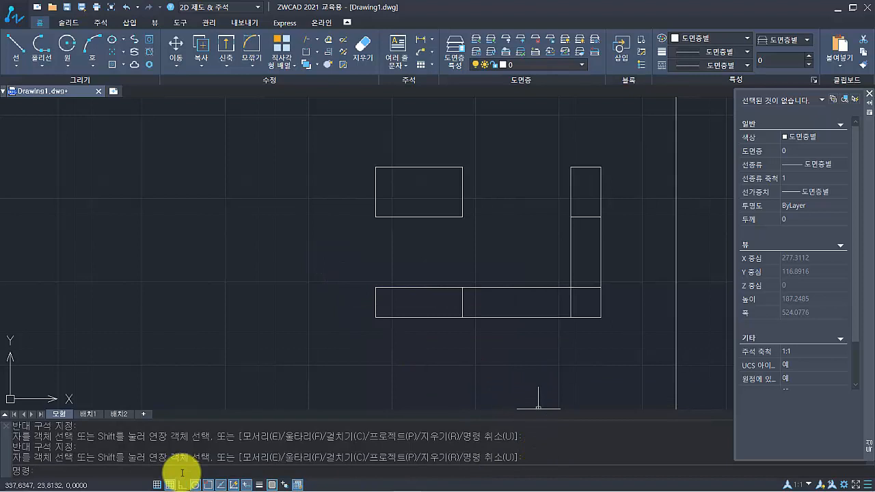
Erase the four lines of the leftover rectangle above the base's left end
{"action": "type", "text": "e"}
{"action": "key", "text": "Return"}
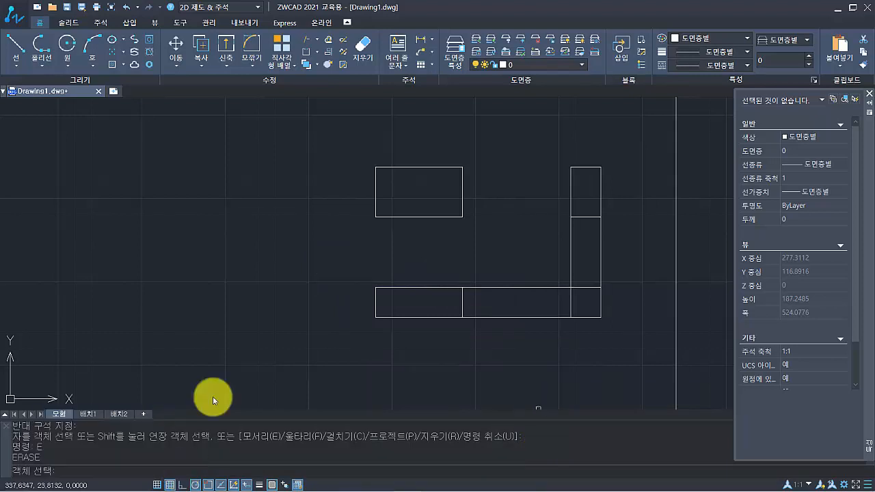
{"action": "left_click", "coordinate": [357, 146]}
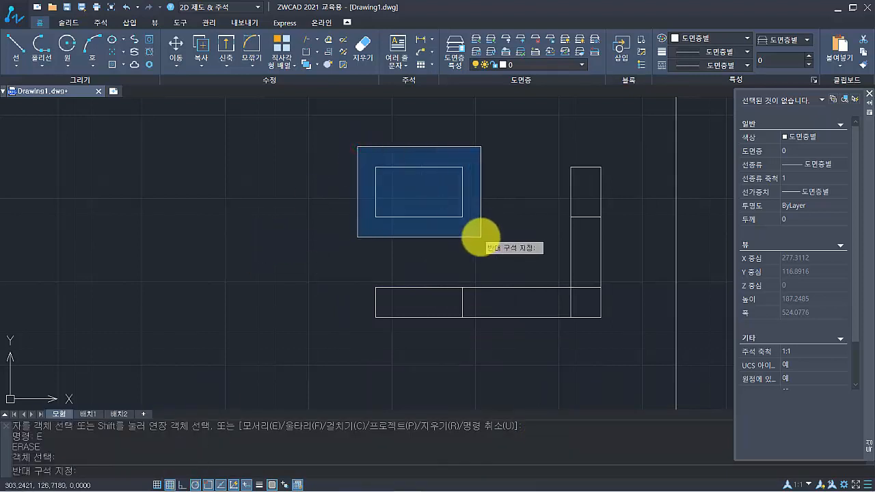
{"action": "left_click", "coordinate": [479, 234]}
{"action": "key", "text": "Return"}
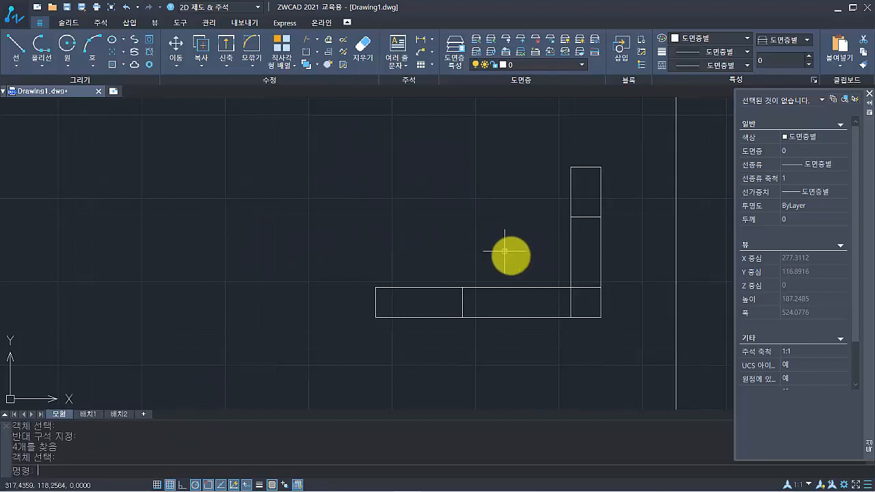
Offset the horizontal hole centre line in the upright leg by 15/2, once upward and once downward
{"action": "scroll", "coordinate": [605, 277], "scroll_direction": "down", "scroll_amount": 3}
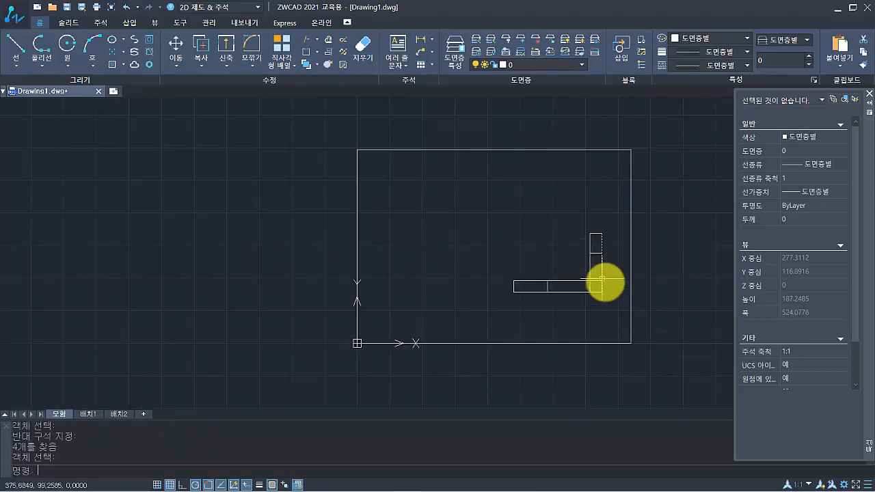
{"action": "scroll", "coordinate": [609, 282], "scroll_direction": "up", "scroll_amount": 3}
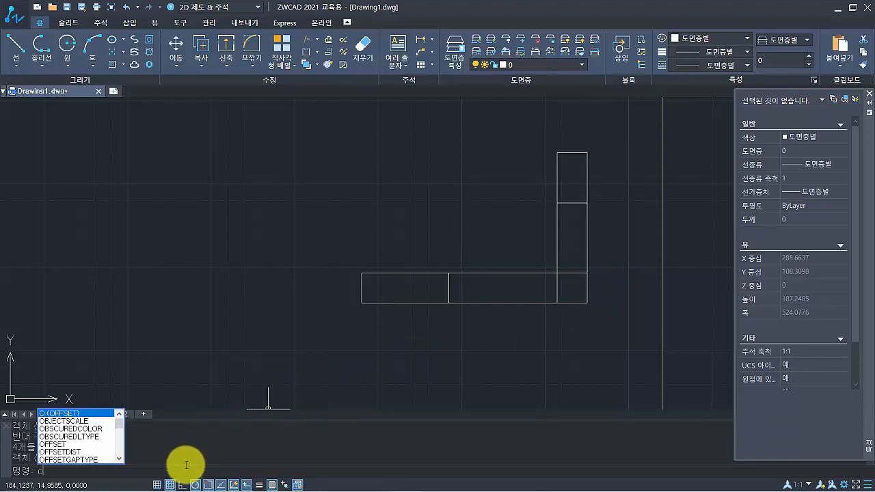
{"action": "key", "text": "Return"}
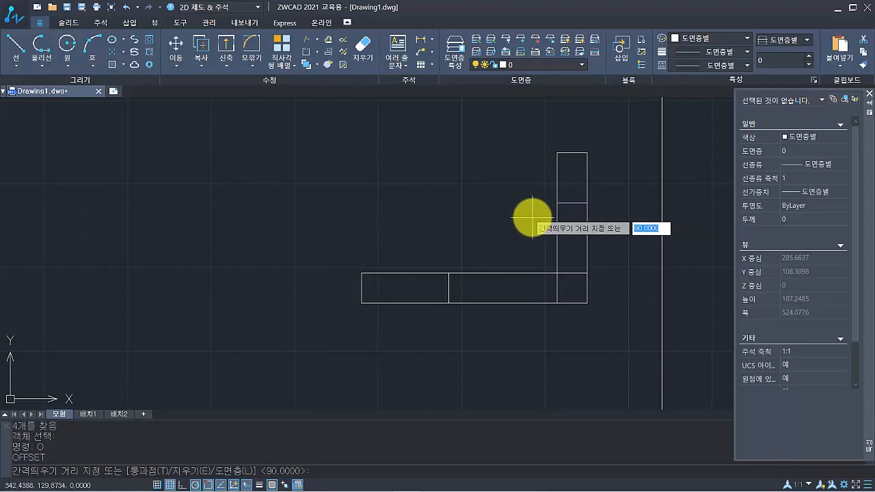
{"action": "type", "text": "15/2"}
{"action": "key", "text": "Return"}
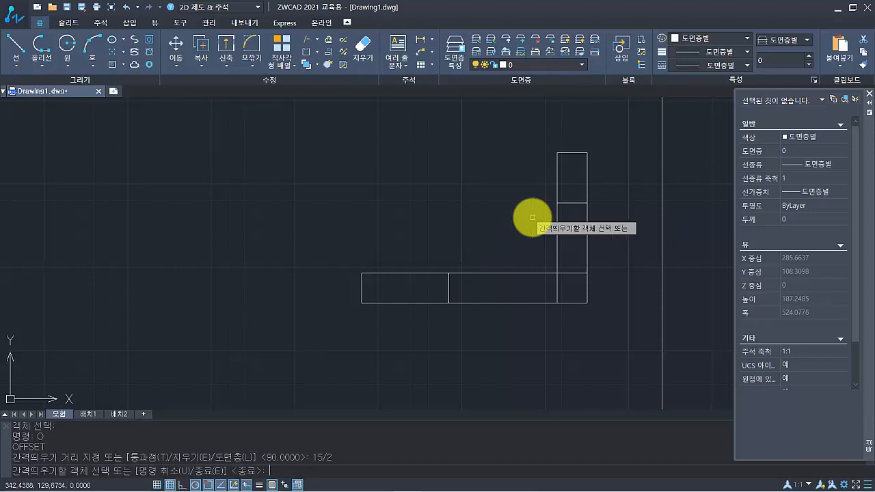
{"action": "left_click", "coordinate": [571, 203]}
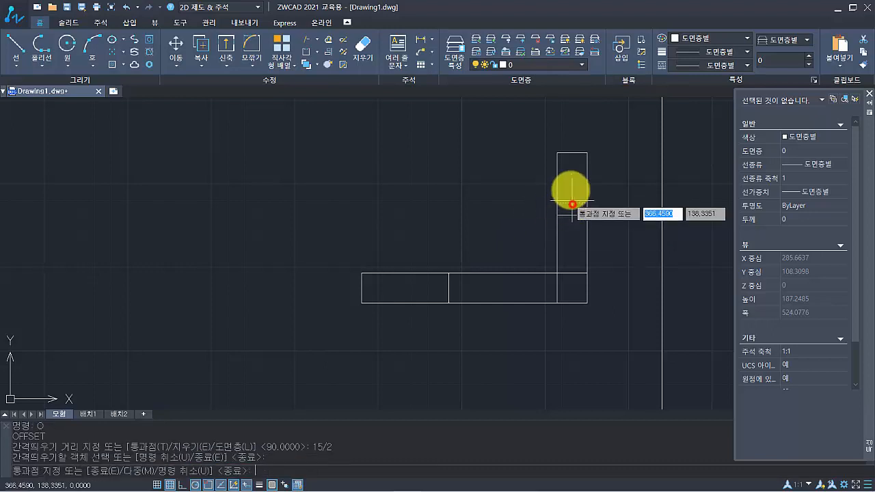
{"action": "left_click", "coordinate": [571, 127]}
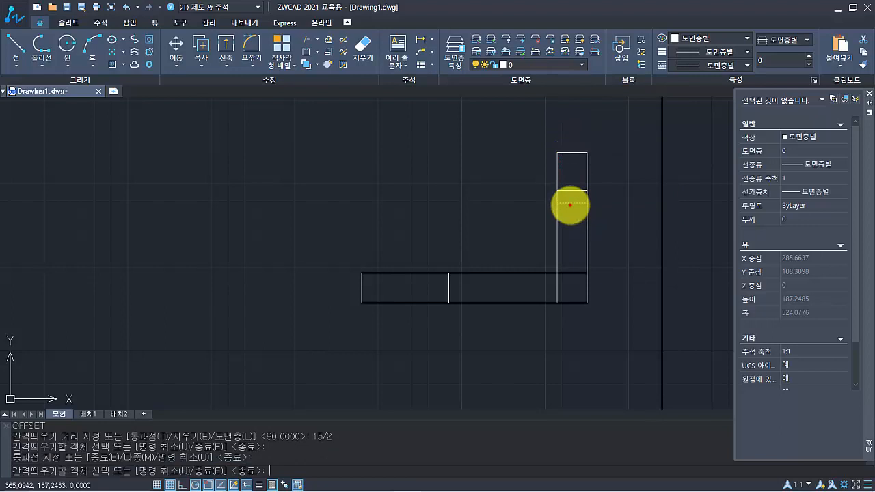
{"action": "left_click", "coordinate": [572, 204]}
{"action": "left_click", "coordinate": [561, 336]}
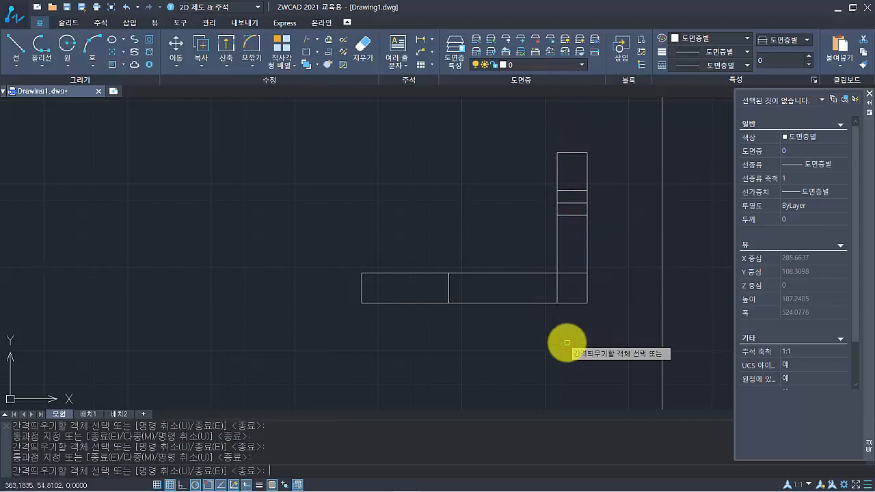
Offset the vertical hole centre line in the base by 7.5, once to the right and once to the left
{"action": "left_click", "coordinate": [449, 288]}
{"action": "left_click", "coordinate": [512, 289]}
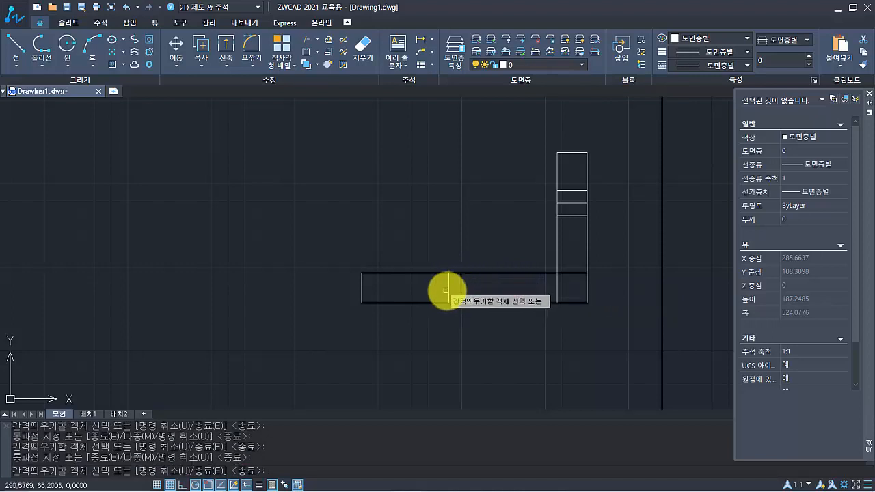
{"action": "left_click", "coordinate": [445, 291]}
{"action": "left_click", "coordinate": [307, 290]}
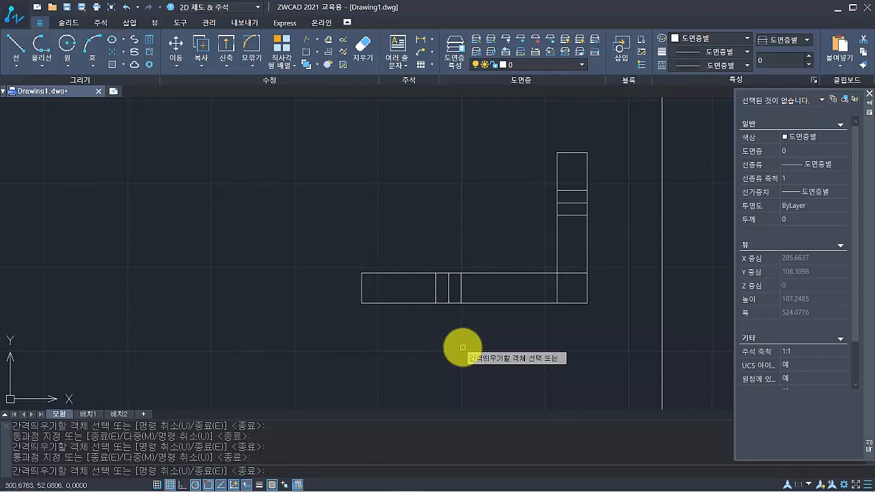
{"action": "key", "text": "Return"}
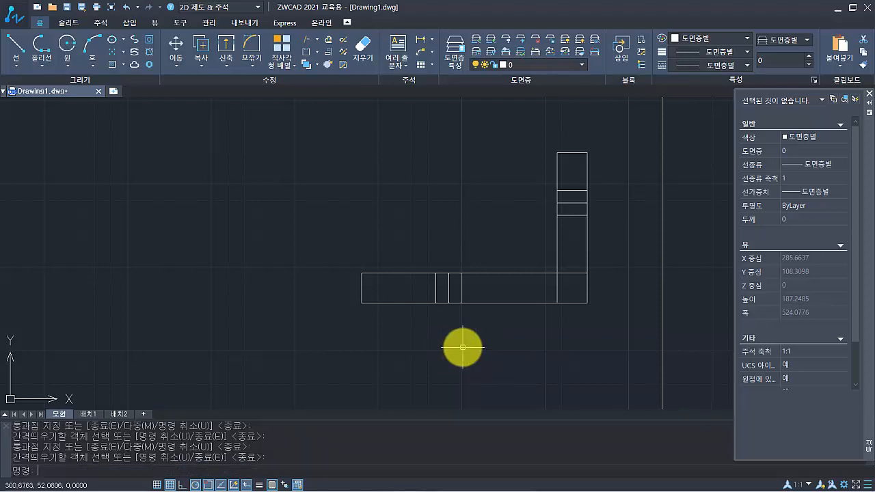
Offset the base's top edge upward by 5
{"action": "key", "text": "Return"}
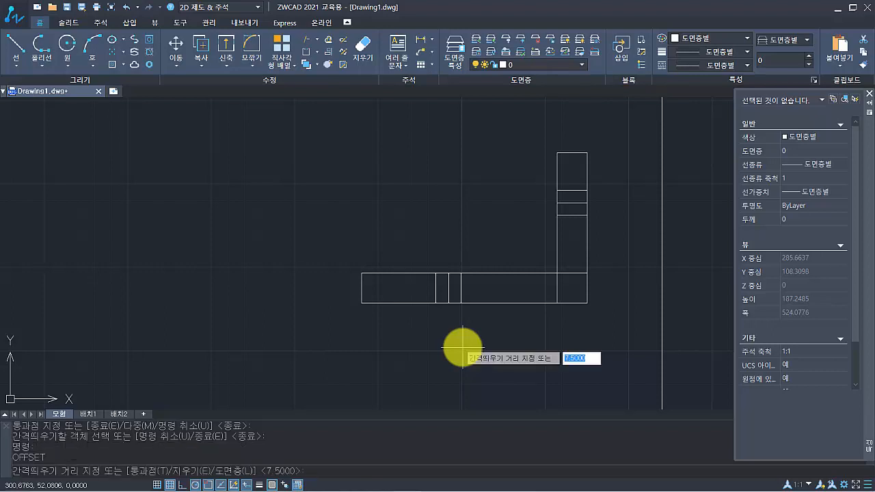
{"action": "type", "text": "5"}
{"action": "key", "text": "Return"}
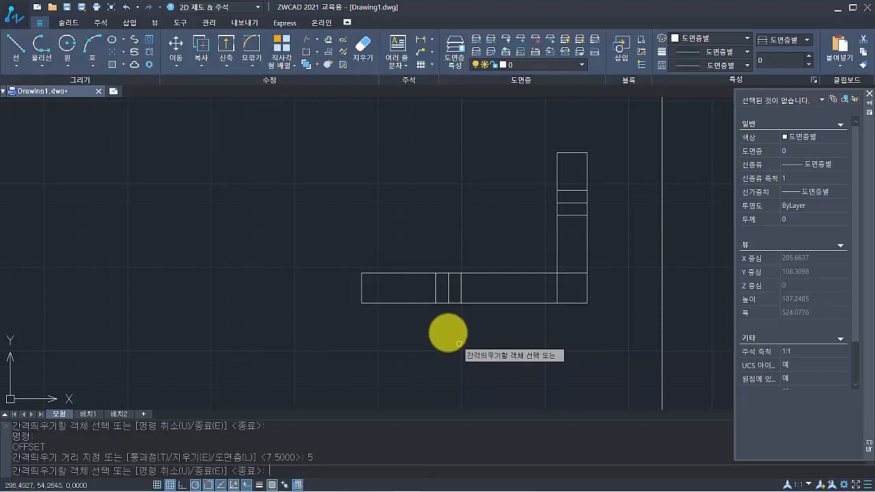
{"action": "left_click", "coordinate": [417, 274]}
{"action": "left_click", "coordinate": [419, 235]}
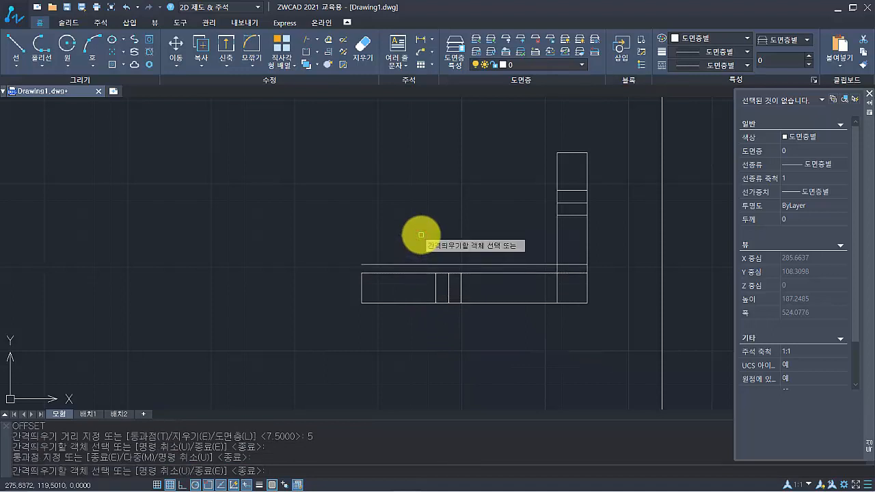
{"action": "key", "text": "Return"}
Offset the new horizontal line above the base upward by 12
{"action": "key", "text": "Return"}
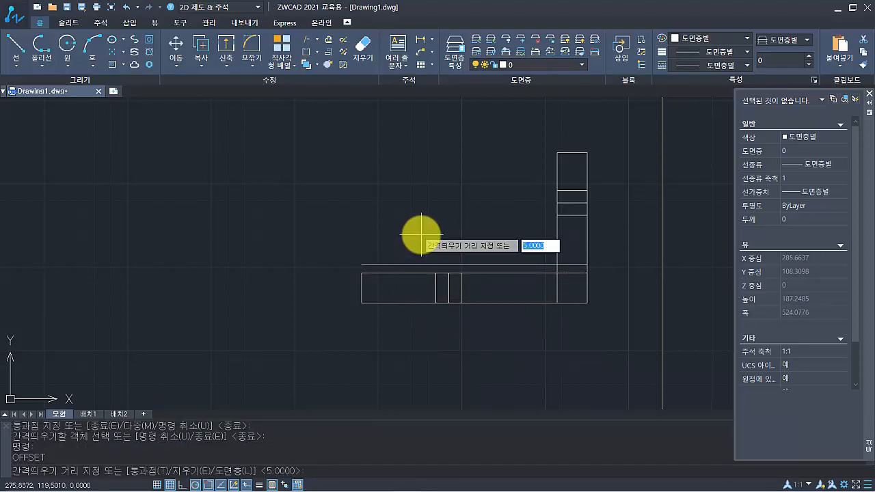
{"action": "type", "text": "12"}
{"action": "key", "text": "Return"}
{"action": "left_click", "coordinate": [474, 264]}
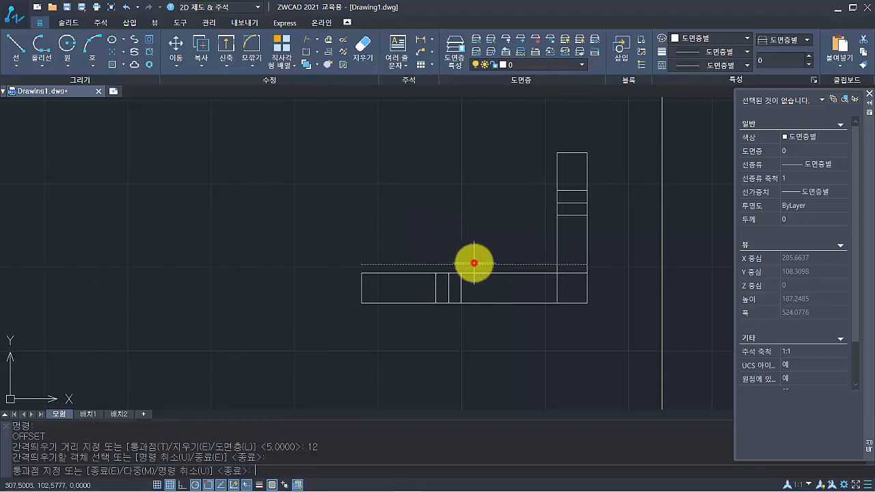
{"action": "left_click", "coordinate": [469, 220]}
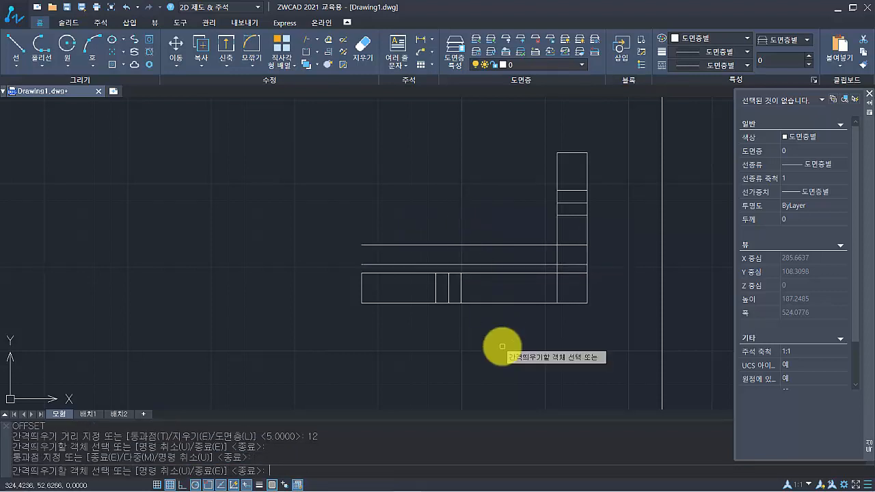
{"action": "key", "text": "Return"}
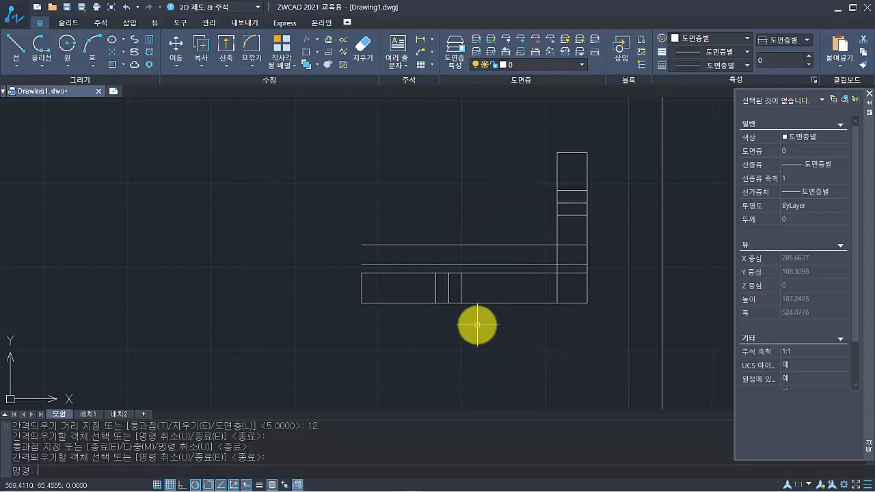
Extend the base's vertical hole centre line up to the topmost offset line, using every object as a boundary
{"action": "scroll", "coordinate": [479, 325], "scroll_direction": "up", "scroll_amount": 3}
{"action": "middle_click_drag", "start_coordinate": [432, 352], "coordinate": [422, 360]}
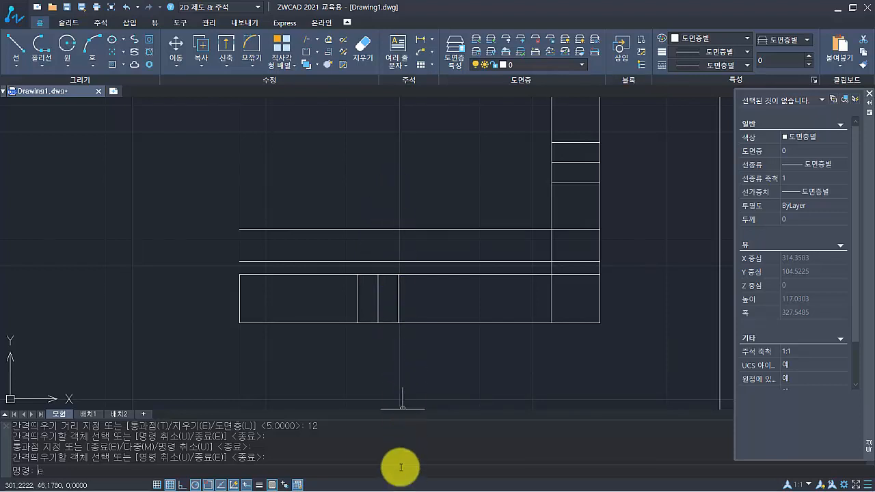
{"action": "type", "text": "x"}
{"action": "key", "text": "Return"}
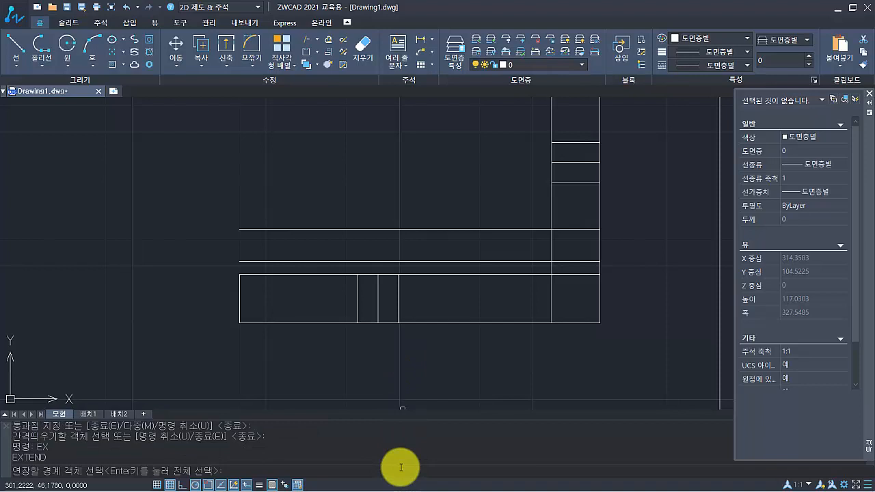
{"action": "key", "text": "Return"}
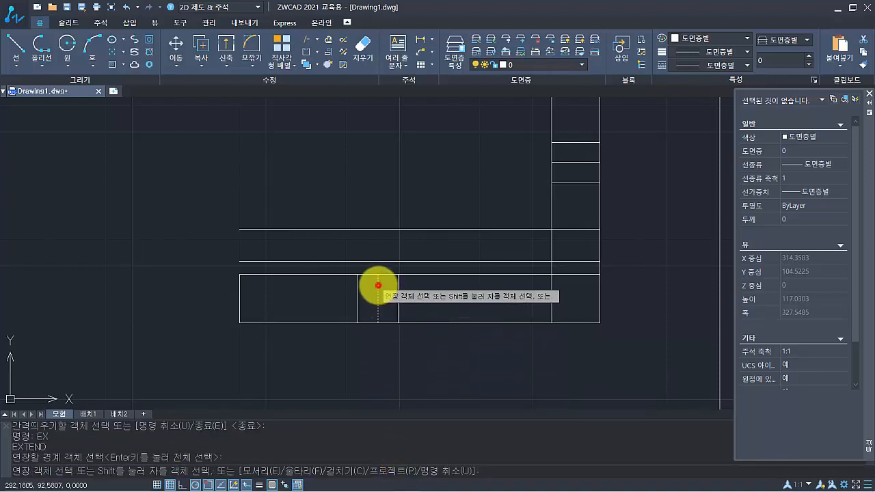
{"action": "left_click", "coordinate": [378, 285]}
{"action": "left_click", "coordinate": [378, 269]}
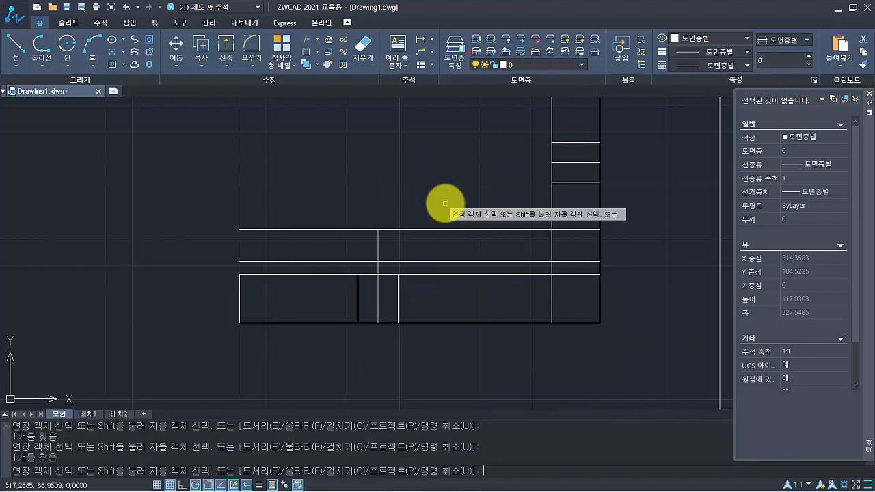
{"action": "scroll", "coordinate": [445, 197], "scroll_direction": "down", "scroll_amount": 2}
{"action": "key", "text": "Return"}
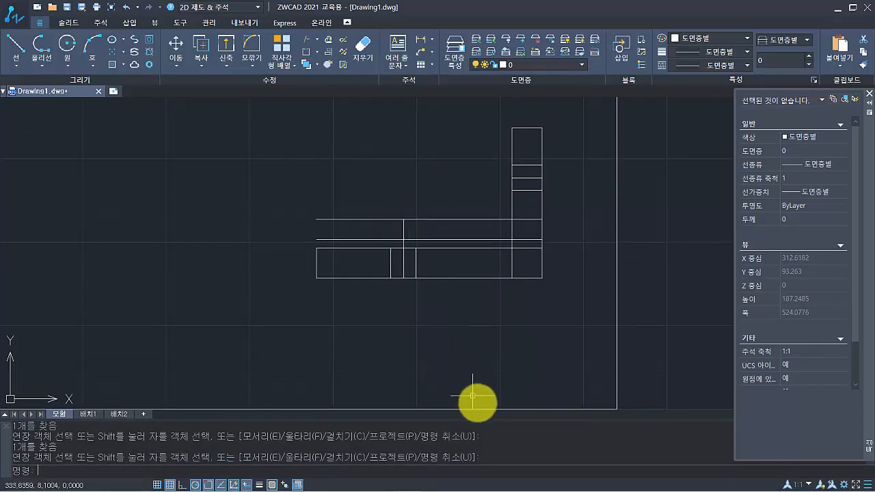
Offset the extended vertical centre line by 36/2, once to the right and once to the left
{"action": "type", "text": "o"}
{"action": "key", "text": "Return"}
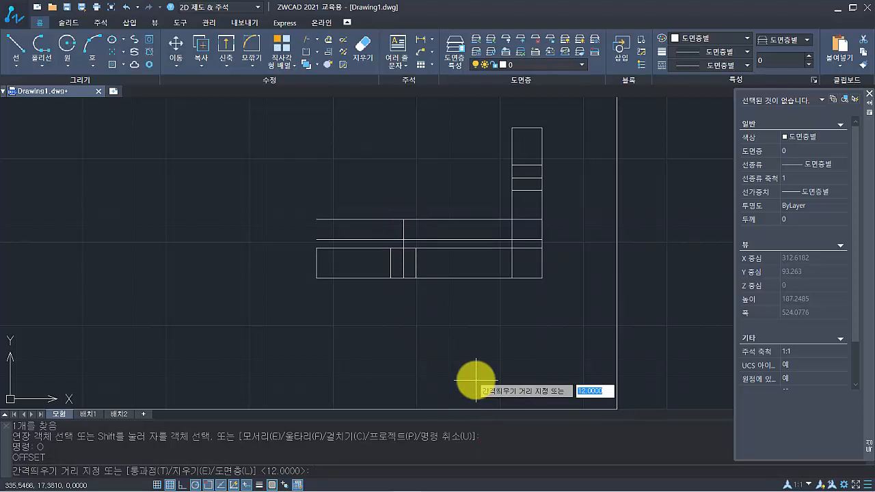
{"action": "type", "text": "36/2"}
{"action": "key", "text": "Return"}
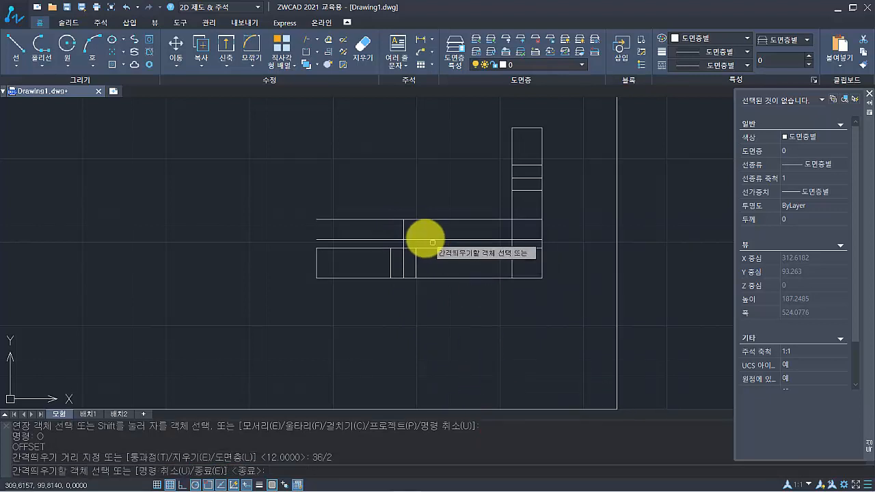
{"action": "left_click", "coordinate": [404, 228]}
{"action": "left_click", "coordinate": [479, 198]}
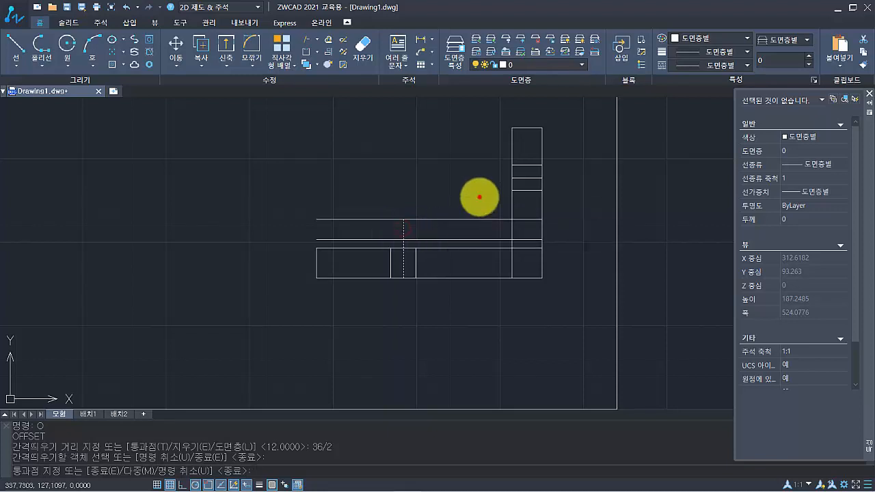
{"action": "left_click", "coordinate": [401, 232]}
{"action": "left_click", "coordinate": [251, 233]}
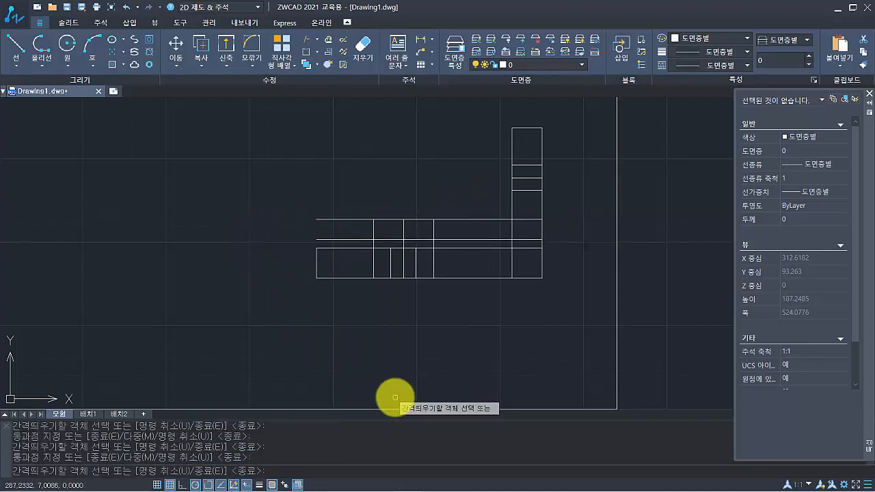
{"action": "key", "text": "Return"}
Offset the extended vertical centre line by 48/2, once to each side
{"action": "key", "text": "Return"}
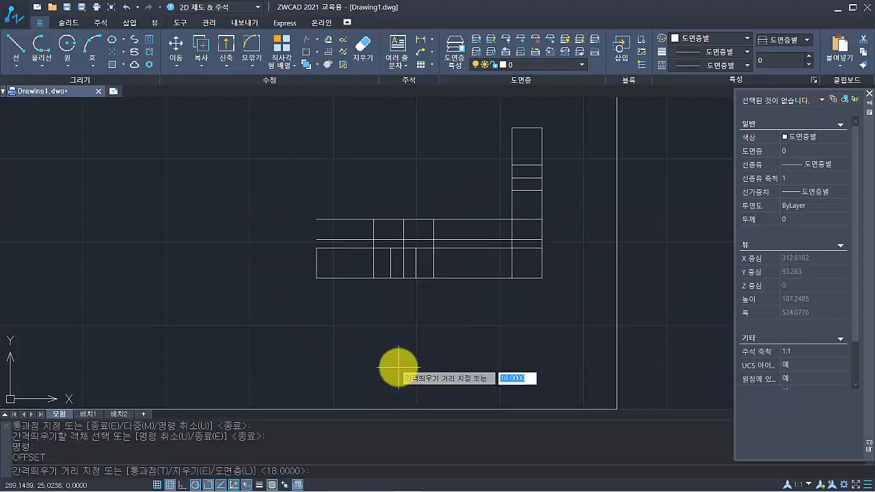
{"action": "type", "text": "48"}
{"action": "type", "text": "/2"}
{"action": "type", "text": "48/2"}
{"action": "key", "text": "Return"}
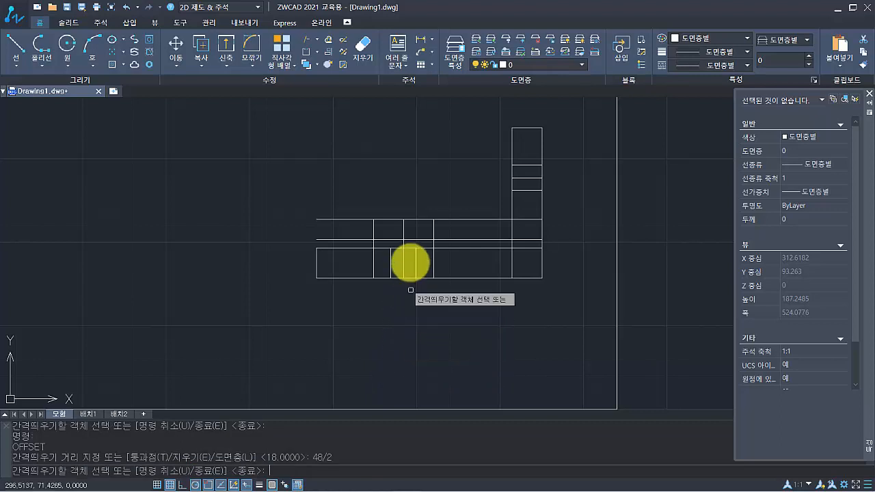
{"action": "left_click", "coordinate": [403, 231]}
{"action": "left_click", "coordinate": [566, 244]}
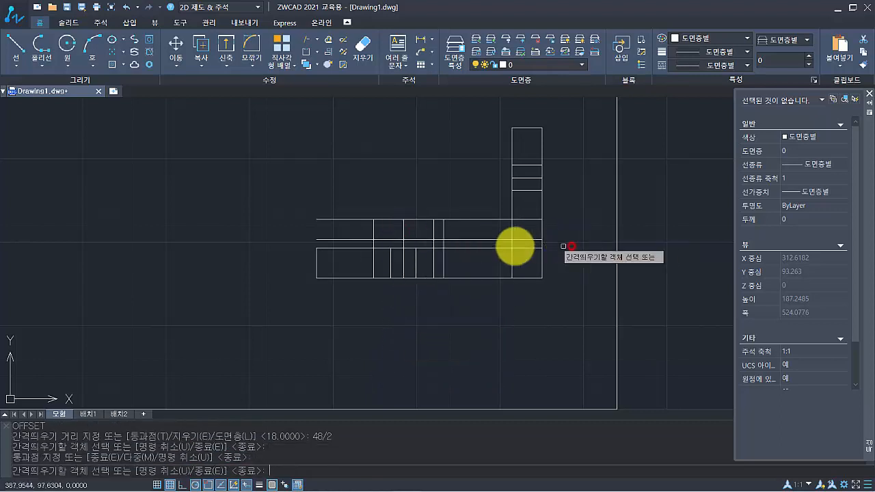
{"action": "left_click", "coordinate": [404, 232]}
{"action": "left_click", "coordinate": [240, 239]}
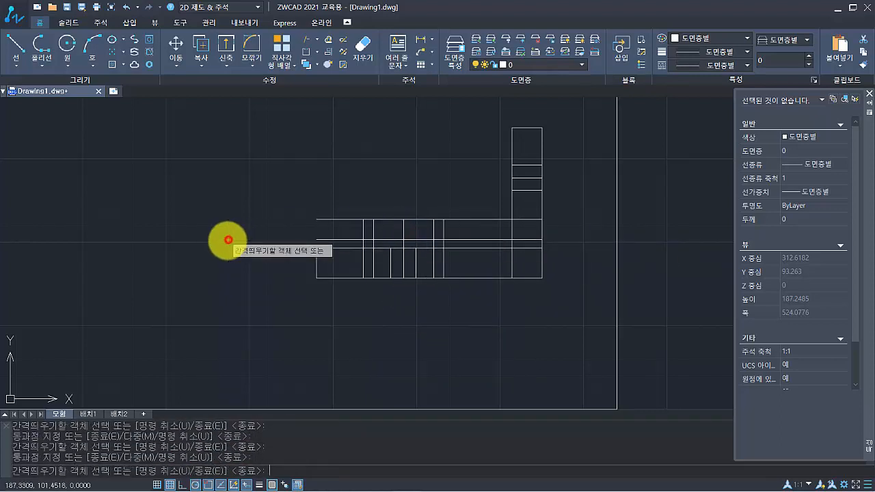
{"action": "key", "text": "Return"}
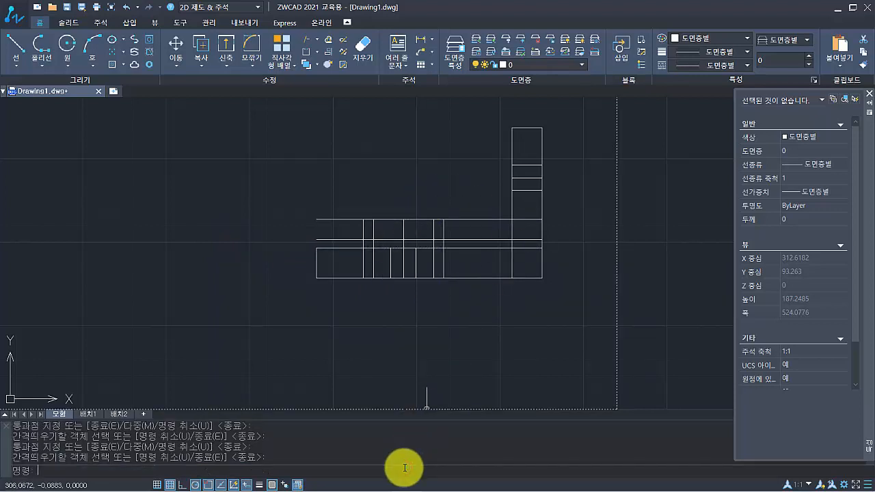
Trim the two horizontals above the base outside the outermost offset verticals, up to the upright leg and to the left end
{"action": "type", "text": "tr"}
{"action": "key", "text": "Return"}
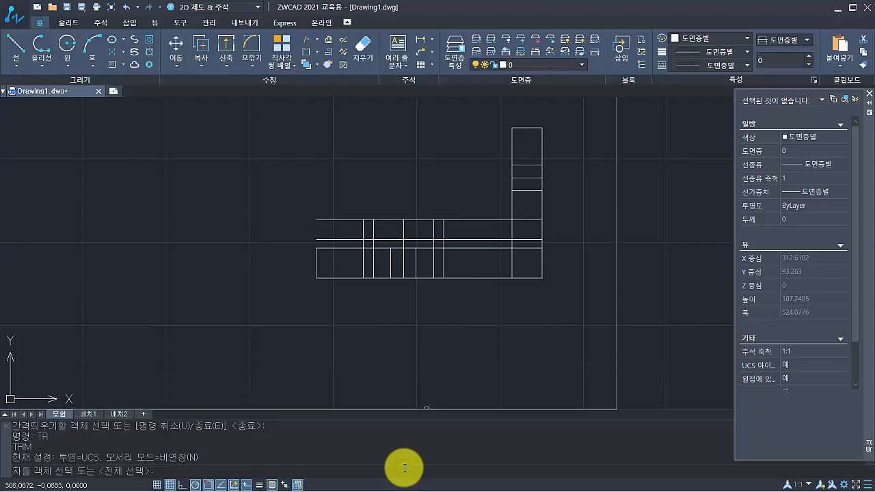
{"action": "scroll", "coordinate": [472, 318], "scroll_direction": "up", "scroll_amount": 2}
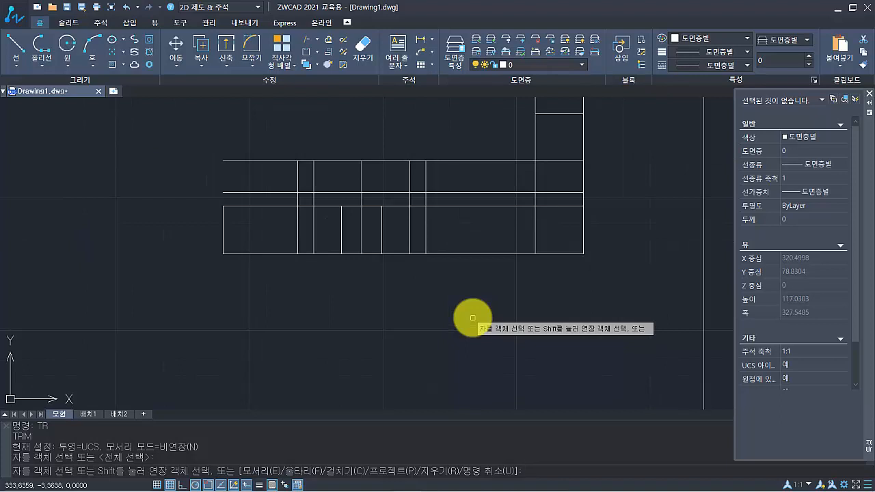
{"action": "left_click", "coordinate": [474, 160]}
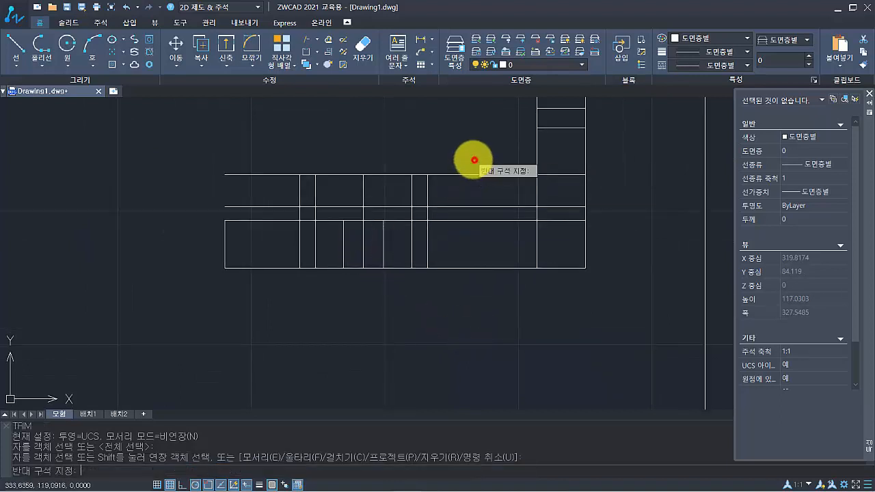
{"action": "left_click", "coordinate": [447, 205]}
{"action": "left_click", "coordinate": [277, 160]}
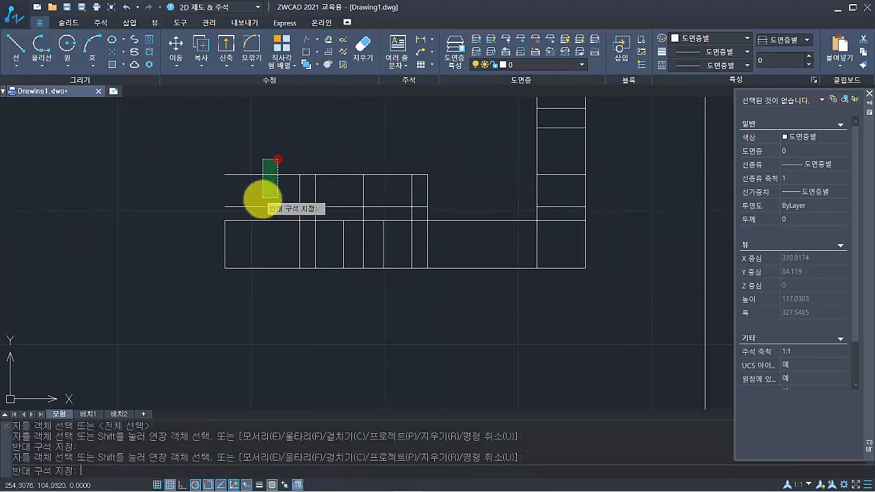
{"action": "left_click", "coordinate": [260, 209]}
Trim the four outer offset verticals inside the base, keeping the centre line and hole lines
{"action": "left_click", "coordinate": [329, 239]}
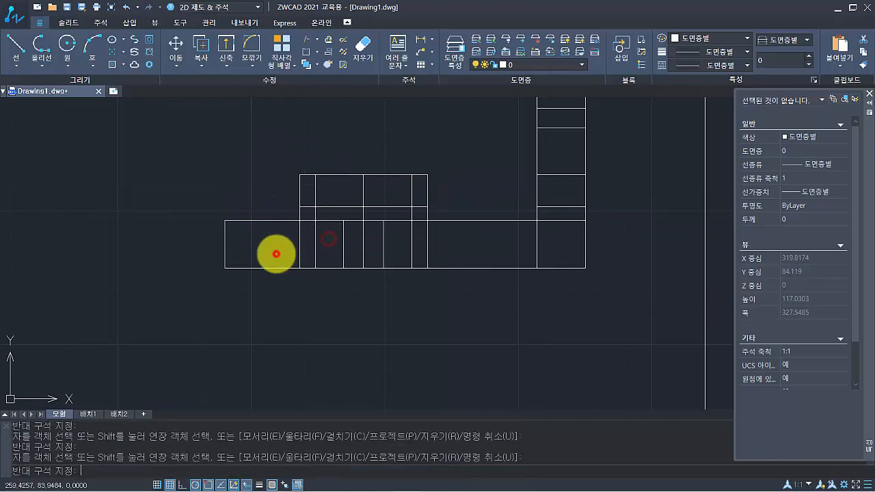
{"action": "left_click", "coordinate": [277, 253]}
{"action": "left_click", "coordinate": [445, 238]}
{"action": "left_click", "coordinate": [394, 248]}
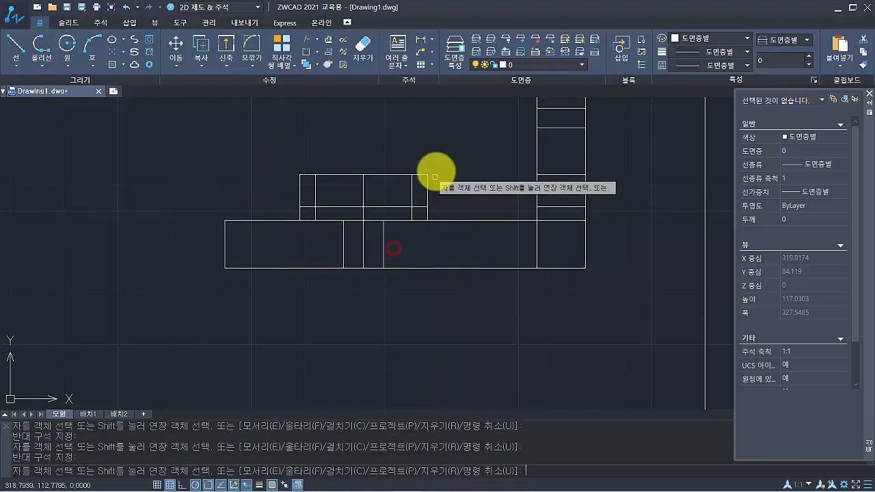
Trim the bolt head's upper outer corners and the two inner verticals within the washer strip
{"action": "left_click", "coordinate": [308, 159]}
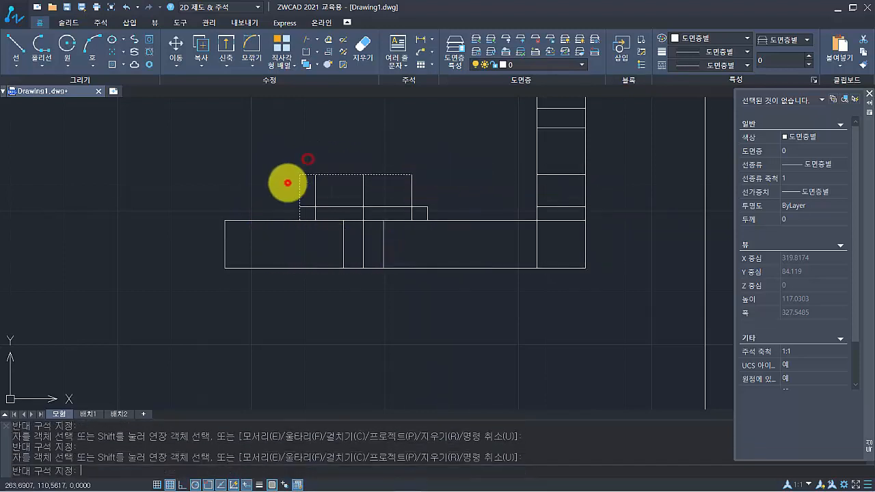
{"action": "left_click", "coordinate": [287, 183]}
{"action": "left_click", "coordinate": [316, 211]}
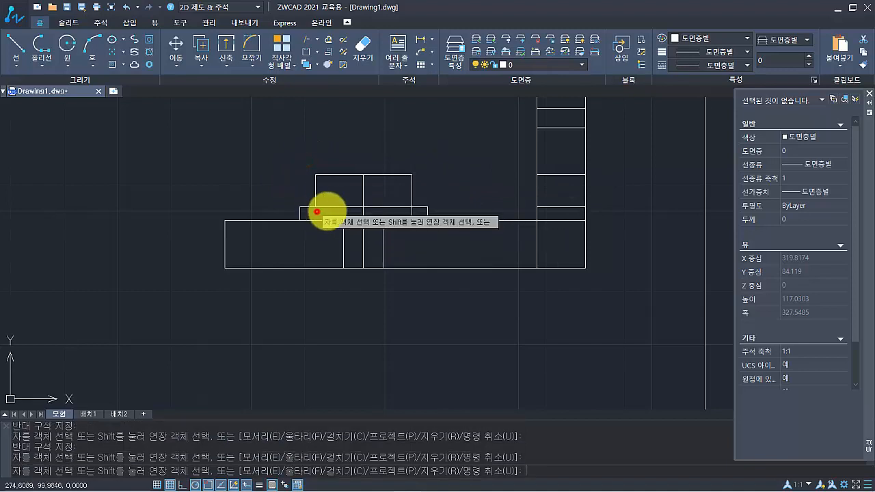
{"action": "left_click", "coordinate": [411, 210]}
Trim the base's top edge and the upright leg's inner edge where they cross inside the bracket's corner
{"action": "left_click", "coordinate": [554, 220]}
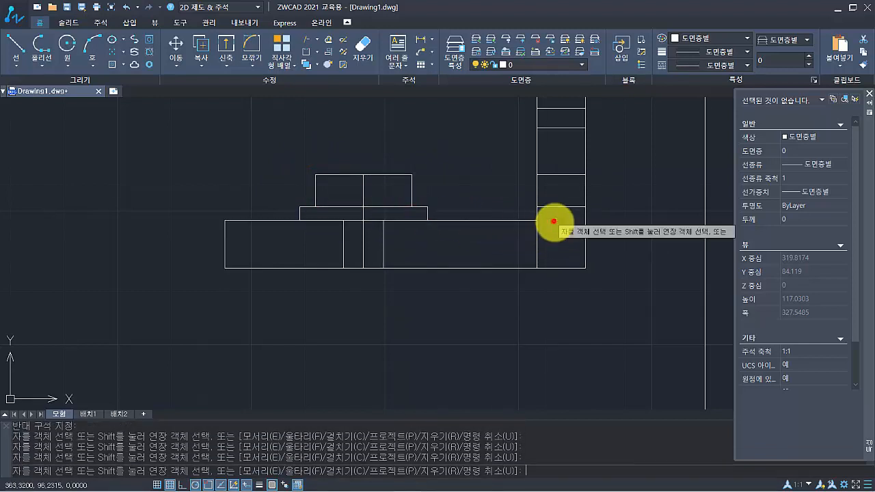
{"action": "scroll", "coordinate": [518, 250], "scroll_direction": "down", "scroll_amount": 2}
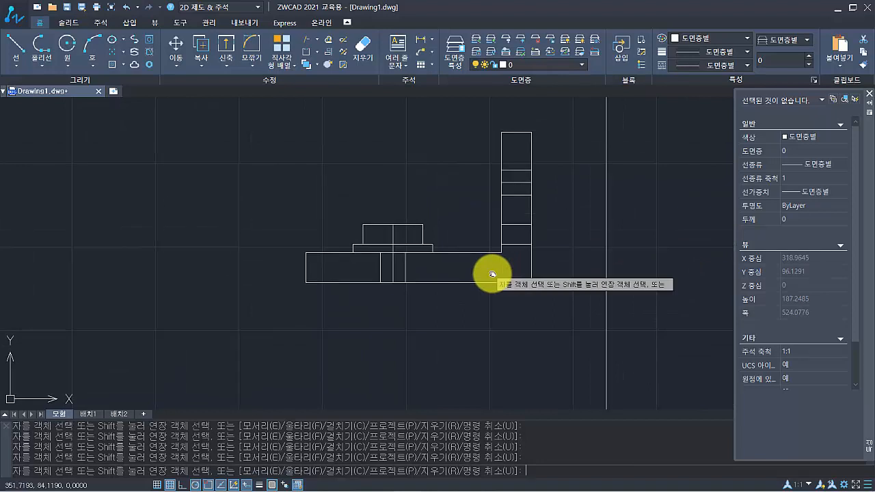
{"action": "key", "text": "Return"}
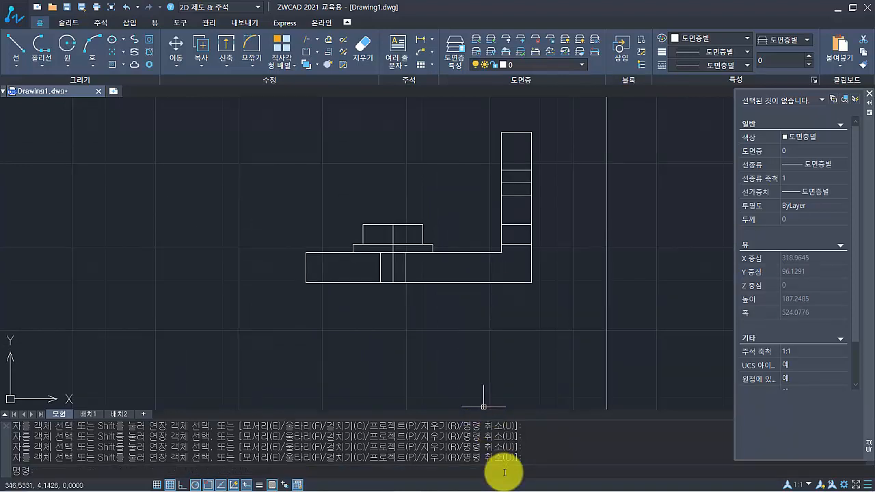
Erase the two leftover horizontal lines across the lower part of the upright leg, keeping the three hole lines
{"action": "type", "text": "e"}
{"action": "key", "text": "Return"}
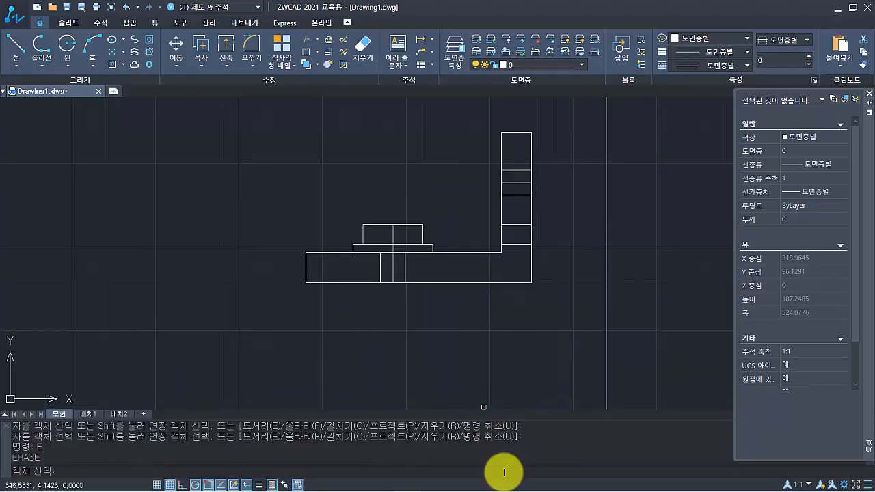
{"action": "left_click", "coordinate": [518, 244]}
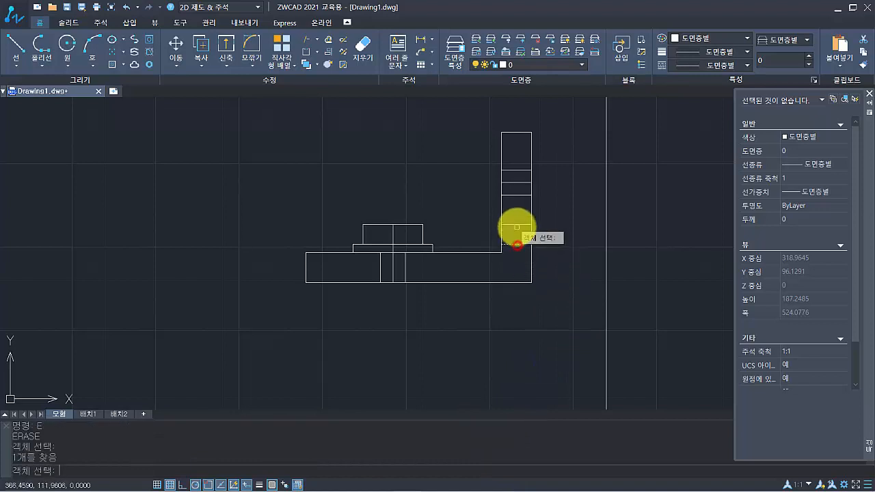
{"action": "left_click", "coordinate": [516, 224]}
{"action": "key", "text": "Return"}
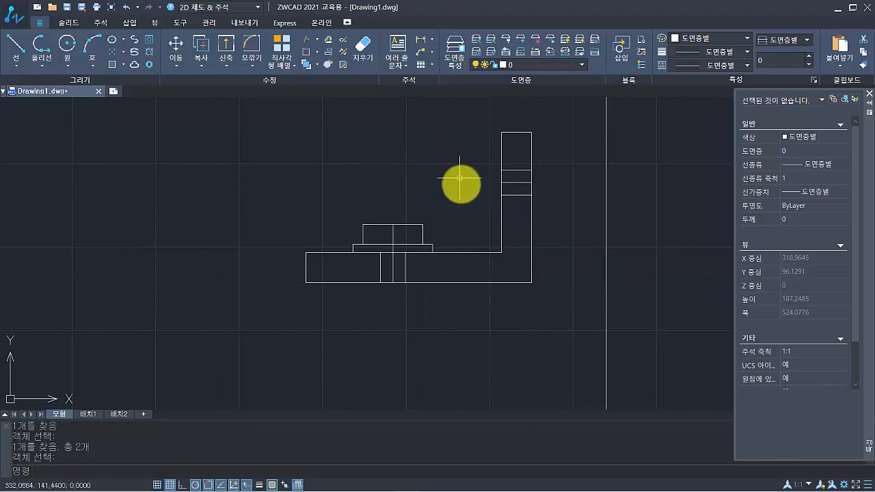
Fillet the upright leg's upper left corner with a radius of 10, between its top edge and inner edge
{"action": "scroll", "coordinate": [458, 201], "scroll_direction": "up", "scroll_amount": 3}
{"action": "scroll", "coordinate": [454, 215], "scroll_direction": "down", "scroll_amount": 2}
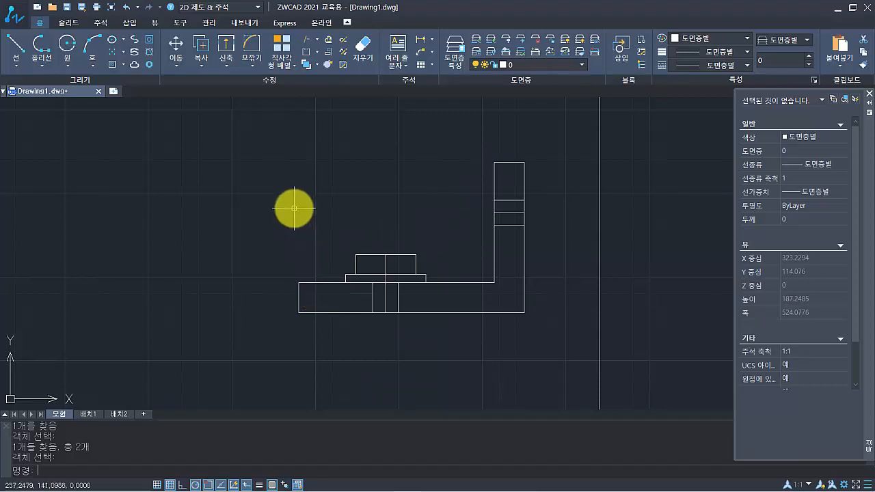
{"action": "type", "text": "F"}
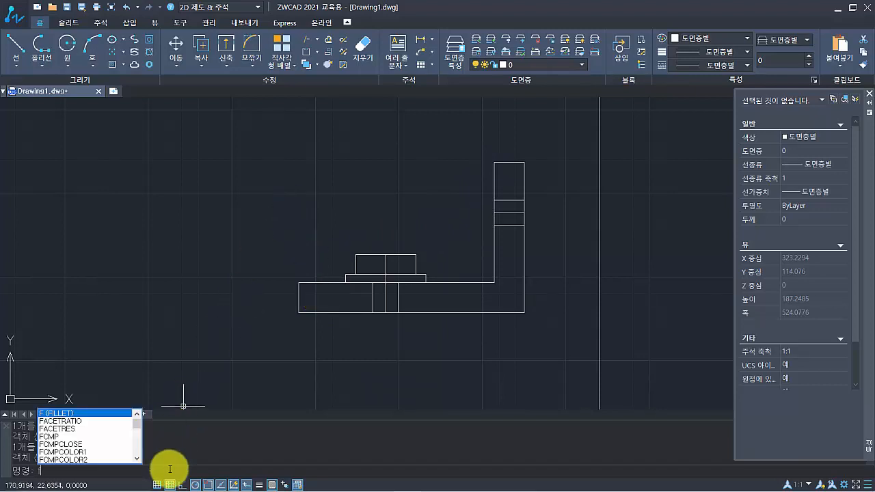
{"action": "key", "text": "Return"}
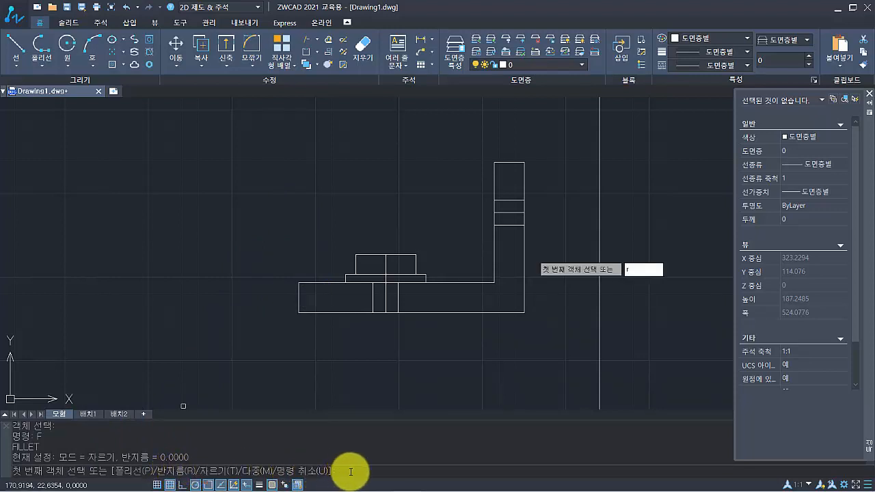
{"action": "key", "text": "Return"}
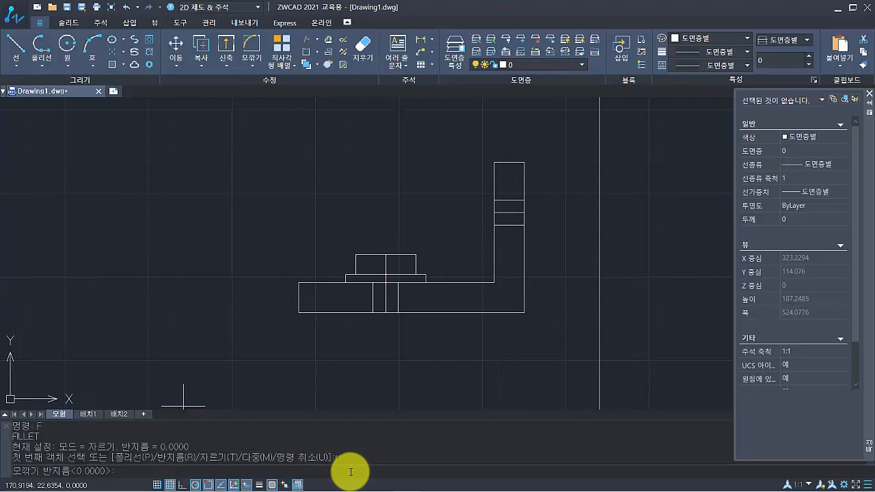
{"action": "type", "text": "10"}
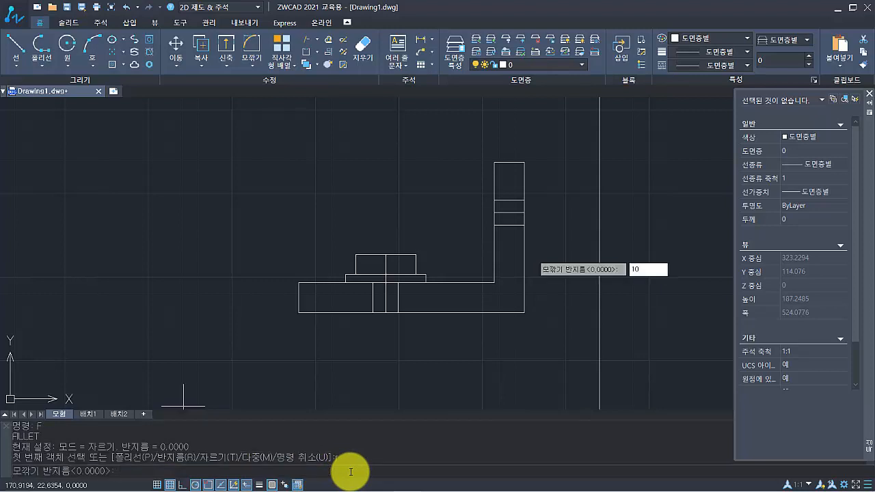
{"action": "key", "text": "Return"}
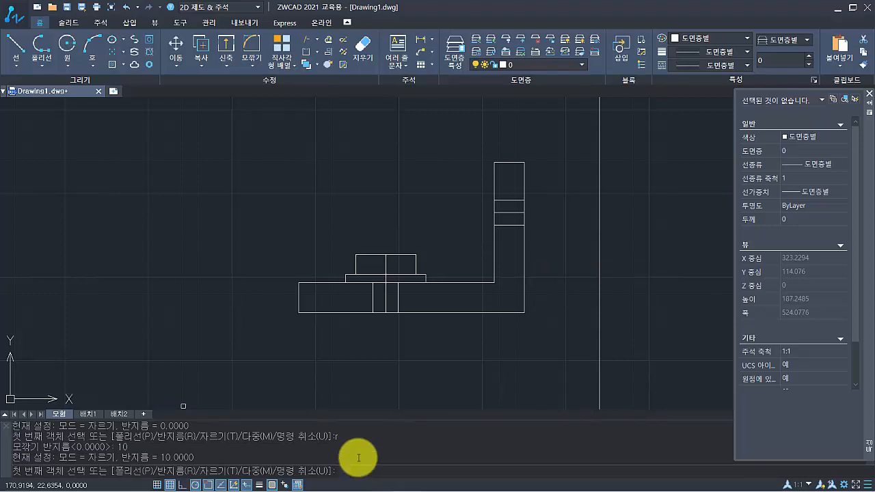
{"action": "scroll", "coordinate": [518, 176], "scroll_direction": "up", "scroll_amount": 2}
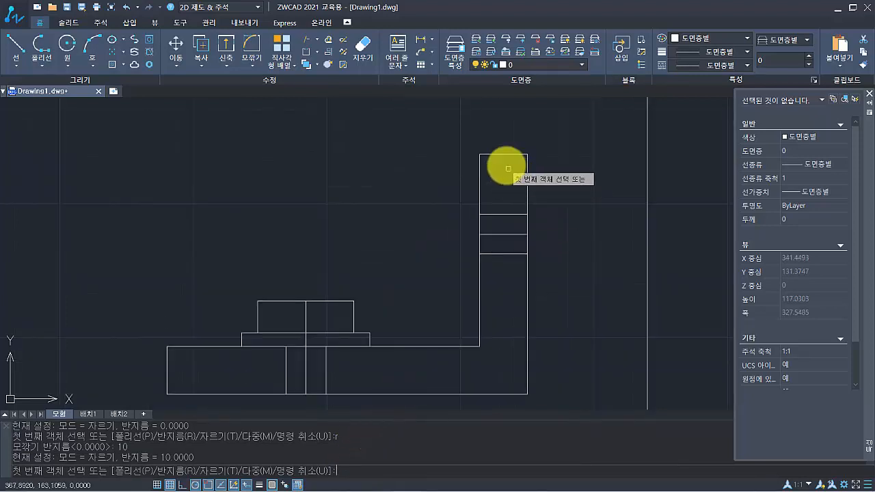
{"action": "left_click", "coordinate": [499, 155]}
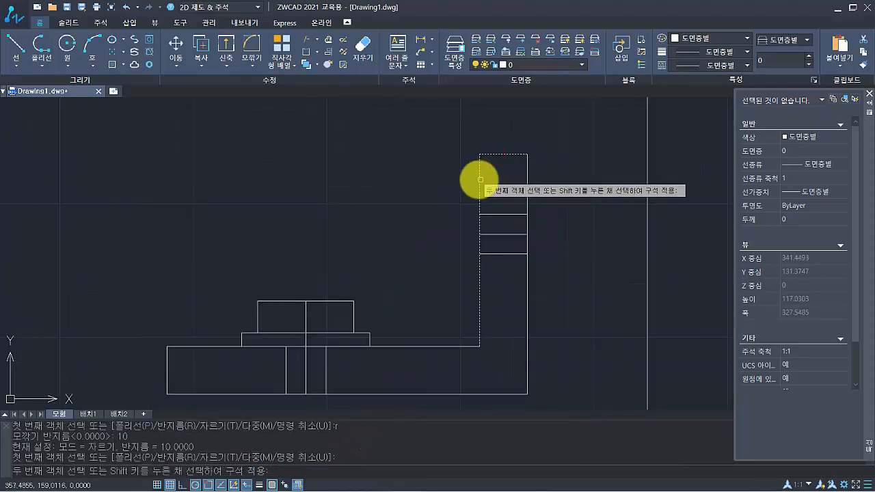
{"action": "left_click", "coordinate": [479, 181]}
{"action": "scroll", "coordinate": [508, 190], "scroll_direction": "down", "scroll_amount": 2}
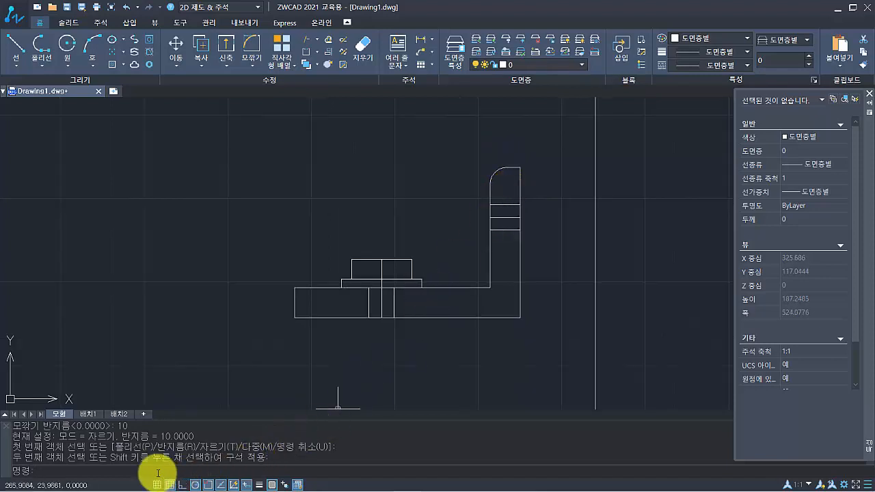
Fillet the base's upper left corner with the same radius of 10, between its top edge and left end
{"action": "key", "text": "Return"}
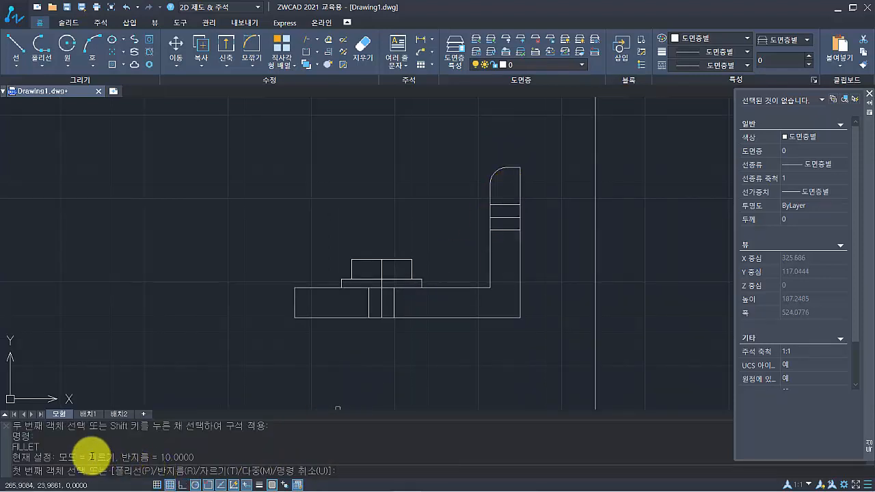
{"action": "left_click_drag", "start_coordinate": [89, 457], "coordinate": [197, 457]}
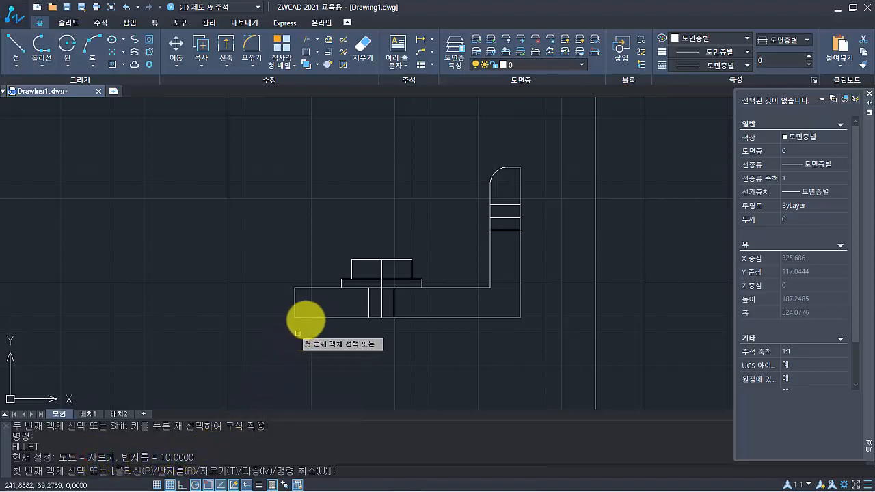
{"action": "left_click", "coordinate": [309, 289]}
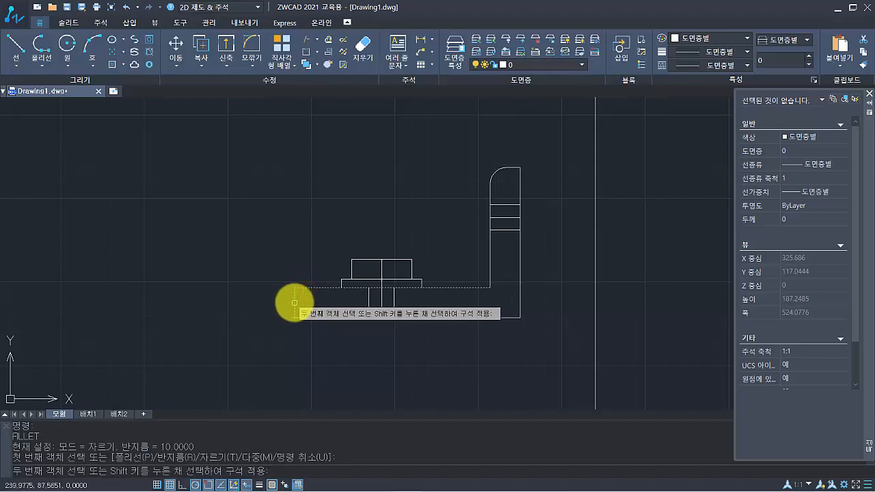
{"action": "left_click", "coordinate": [295, 302]}
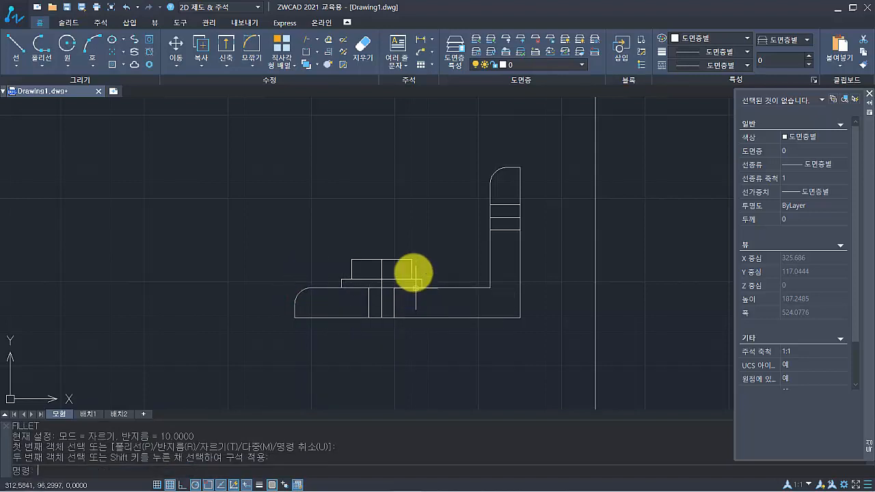
Fillet both upper corners of the bolt head with a radius of 5, using the Multiple option
{"action": "scroll", "coordinate": [411, 273], "scroll_direction": "up", "scroll_amount": 4}
{"action": "middle_click_drag", "start_coordinate": [403, 273], "coordinate": [387, 254]}
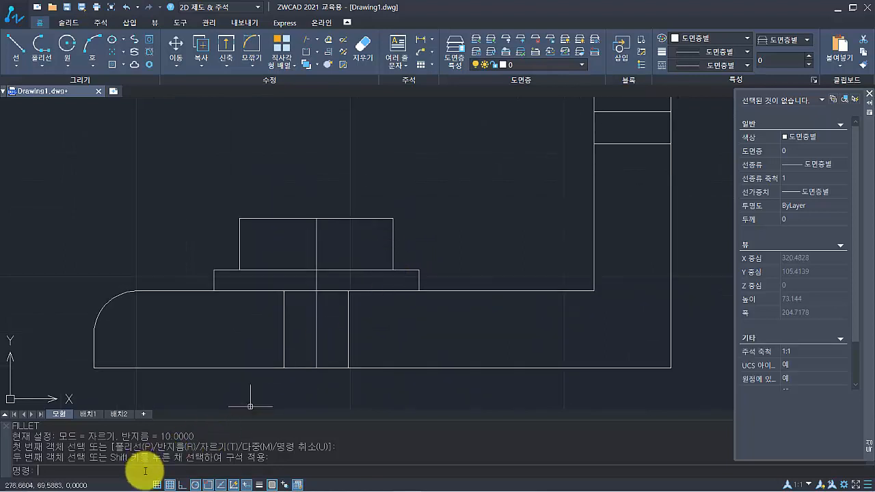
{"action": "key", "text": "Return"}
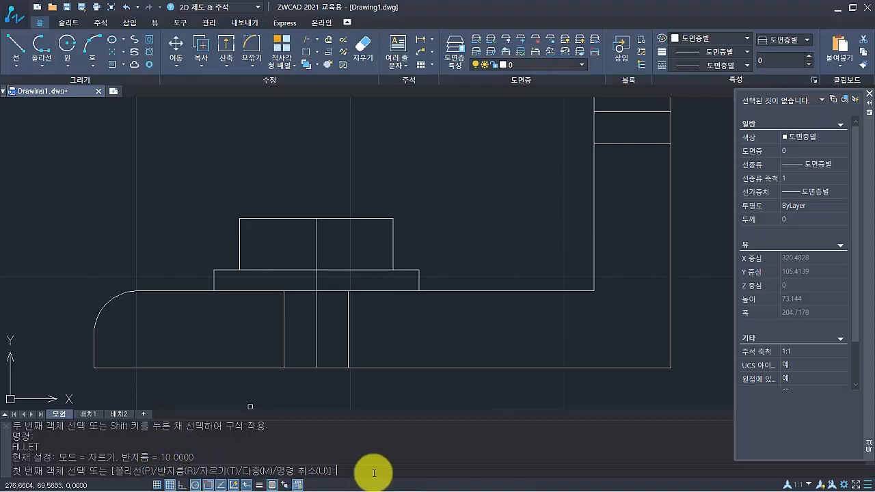
{"action": "type", "text": "r"}
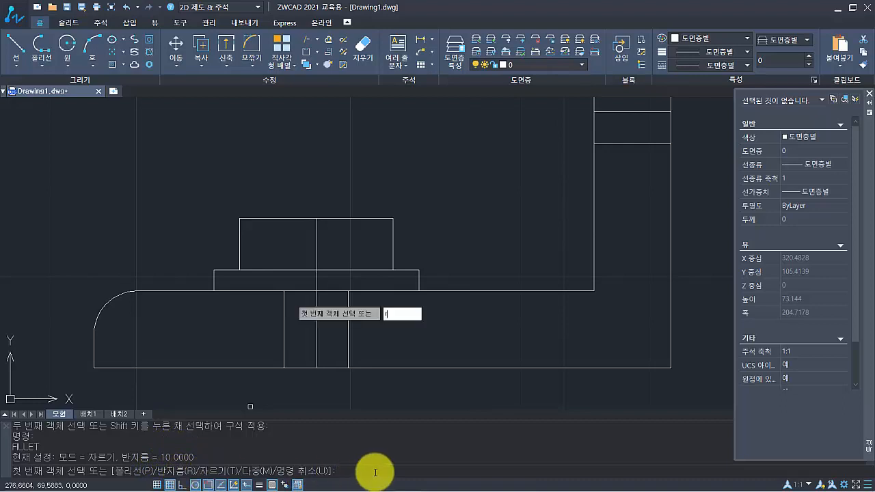
{"action": "key", "text": "Return"}
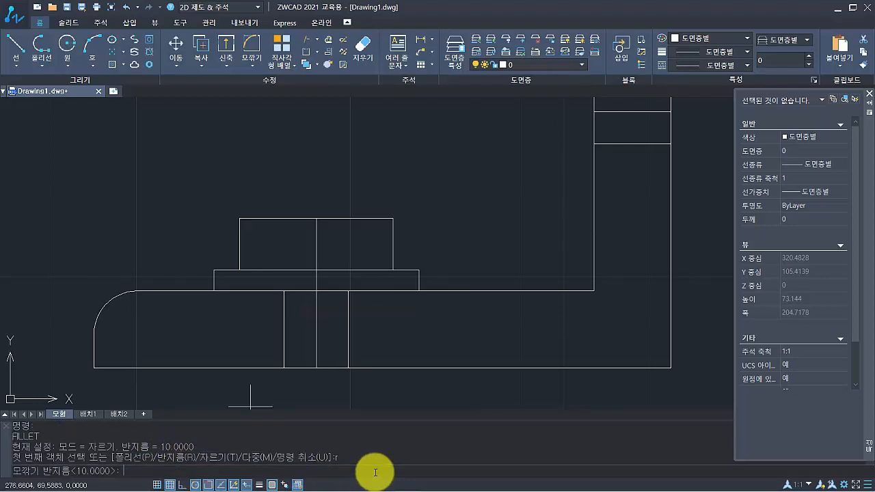
{"action": "type", "text": "5"}
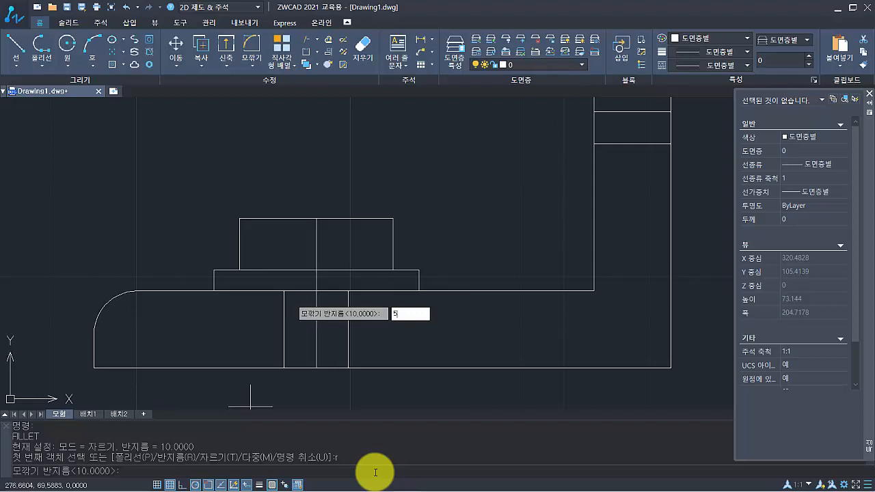
{"action": "key", "text": "Return"}
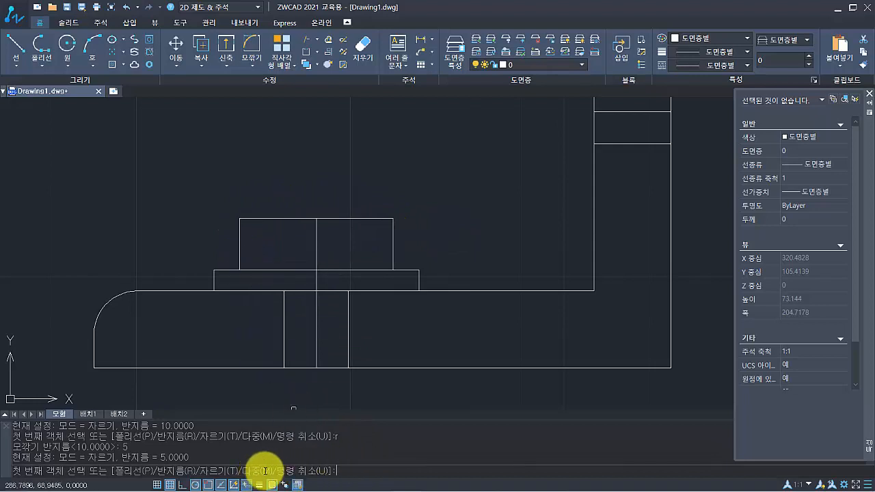
{"action": "type", "text": "ㅠ"}
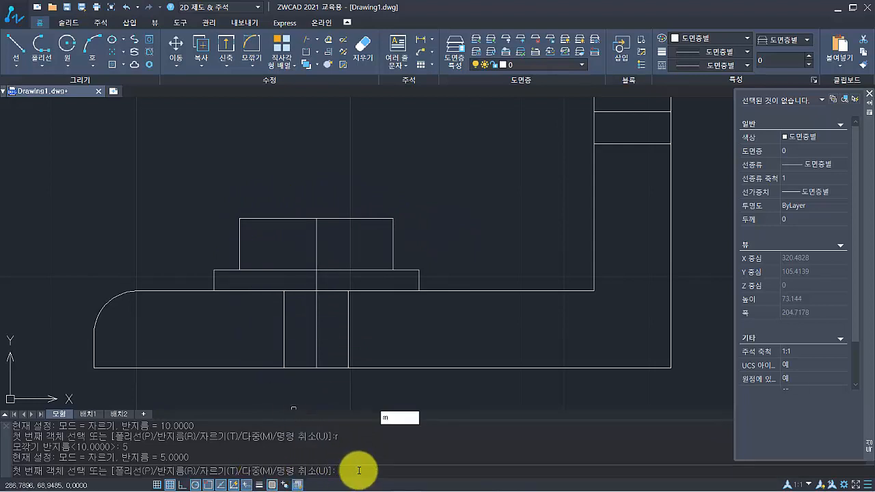
{"action": "key", "text": "Return"}
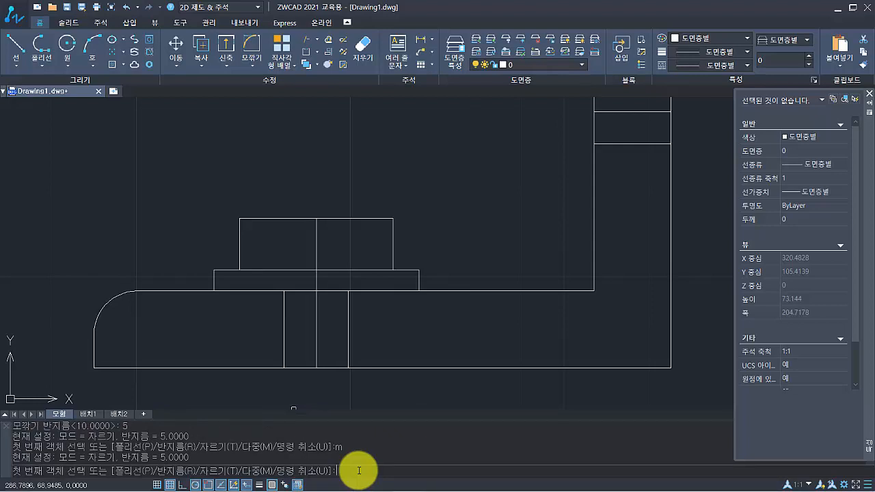
{"action": "left_click", "coordinate": [239, 242]}
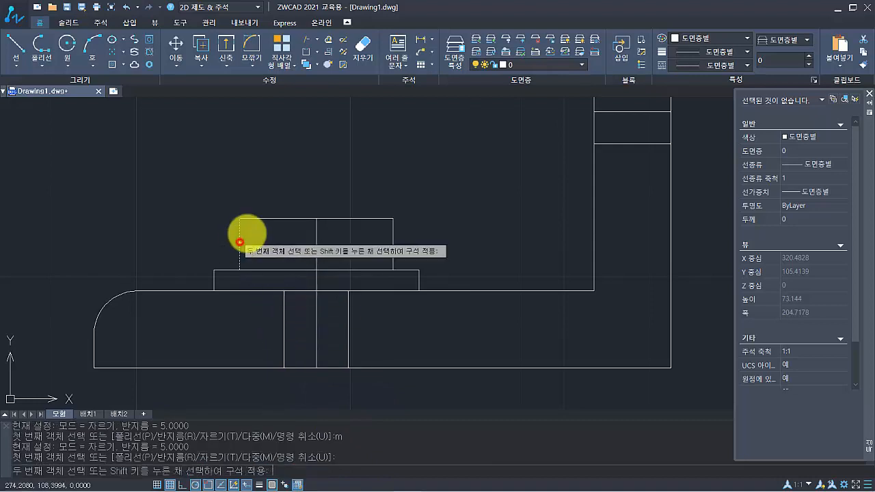
{"action": "left_click", "coordinate": [255, 218]}
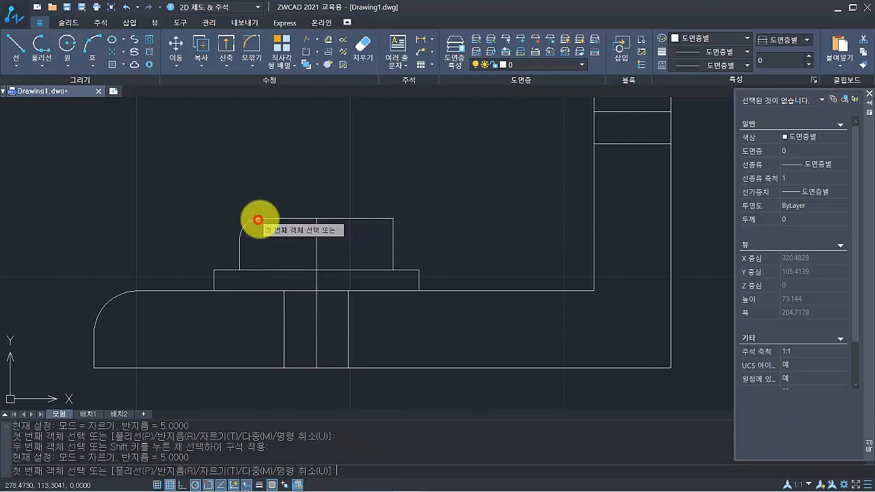
{"action": "left_click", "coordinate": [377, 218]}
{"action": "left_click", "coordinate": [393, 236]}
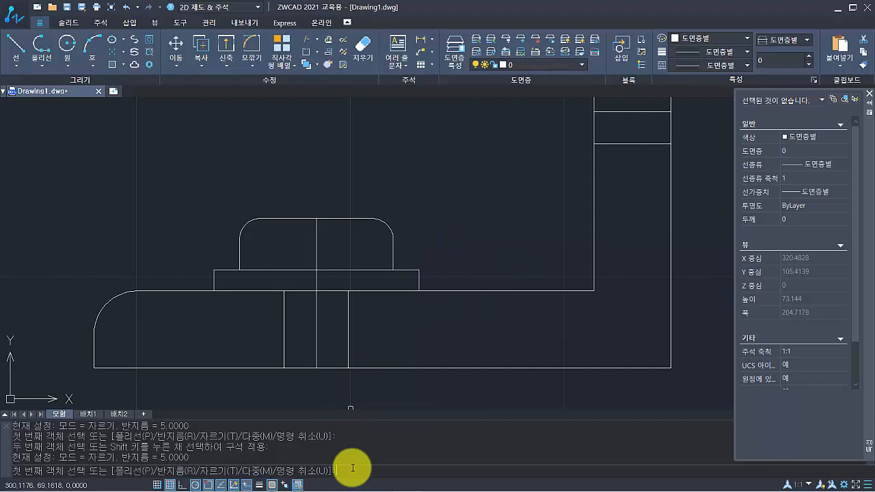
{"action": "key", "text": "Return"}
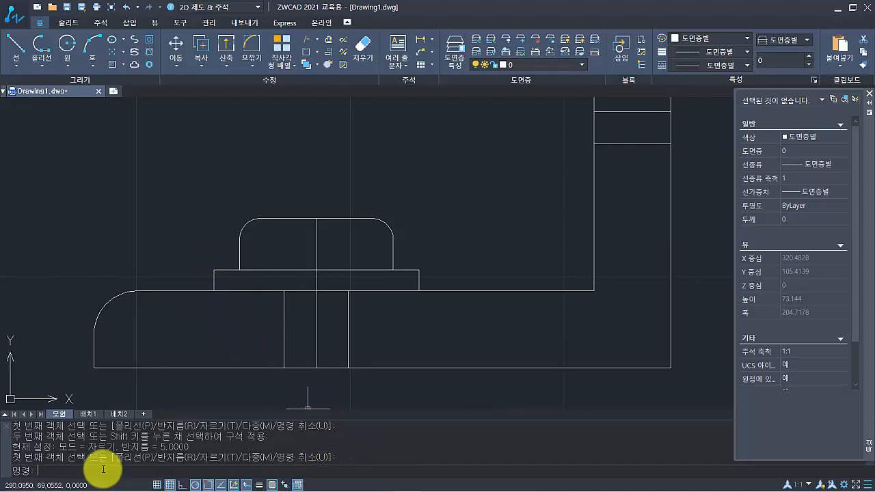
Fillet the base's top edge to the washer's left edge with radius 5, using the No Trim and Multiple options
{"action": "key", "text": "Return"}
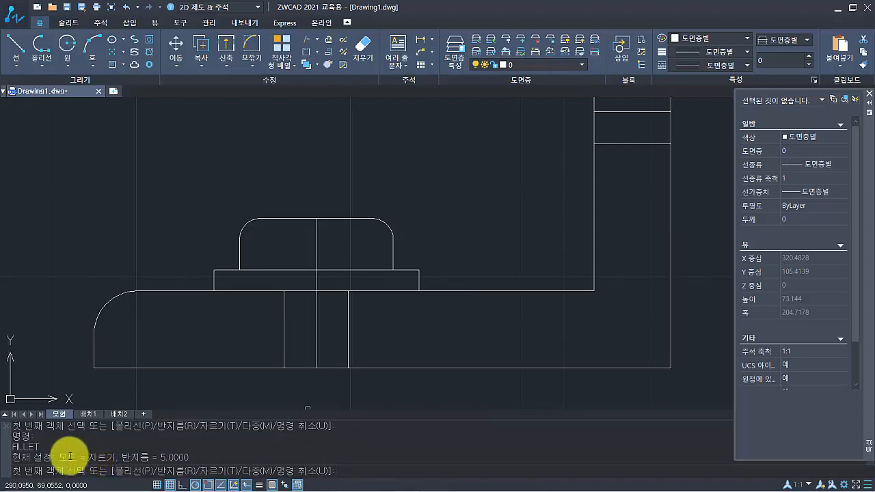
{"action": "left_click_drag", "start_coordinate": [88, 457], "coordinate": [192, 457]}
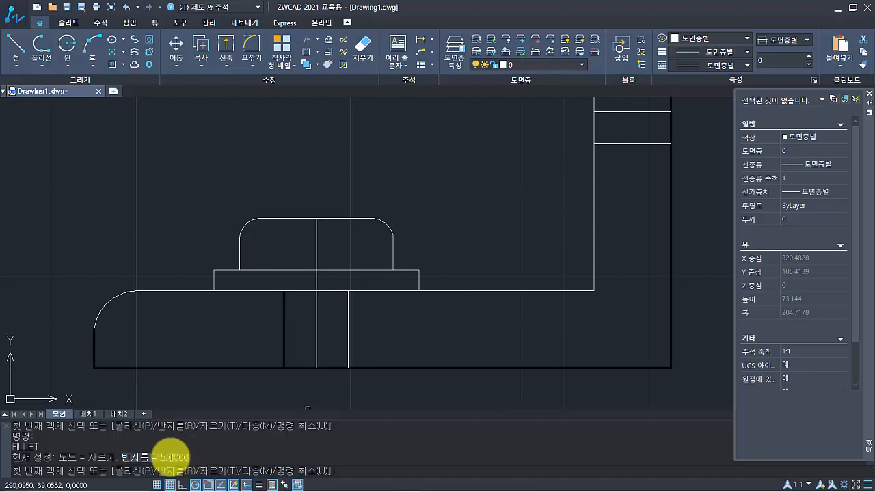
{"action": "left_click", "coordinate": [99, 458]}
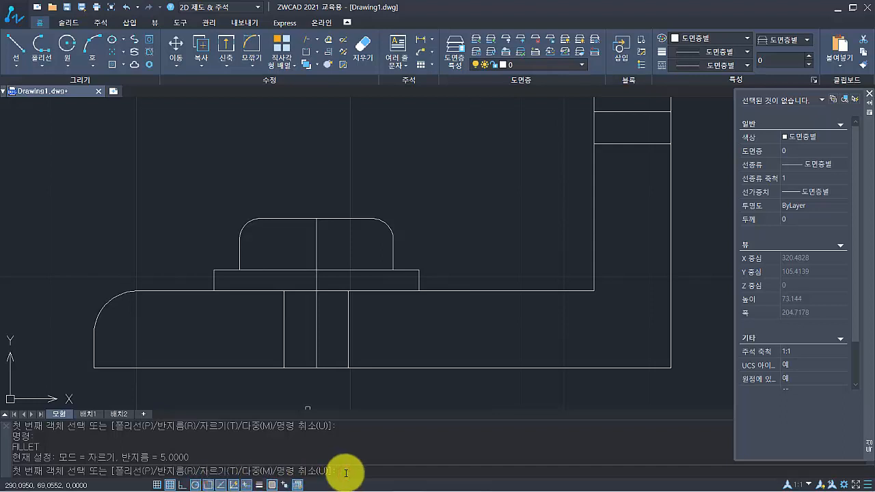
{"action": "type", "text": "t"}
{"action": "key", "text": "Return"}
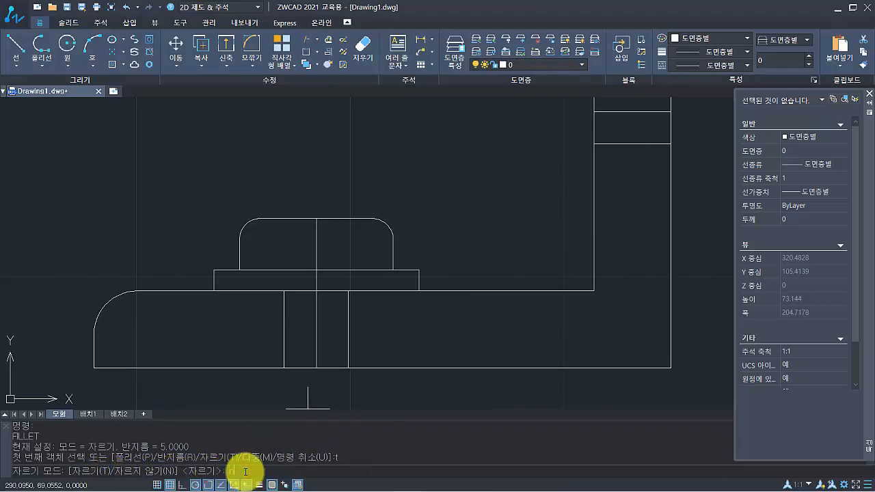
{"action": "type", "text": "n"}
{"action": "key", "text": "Return"}
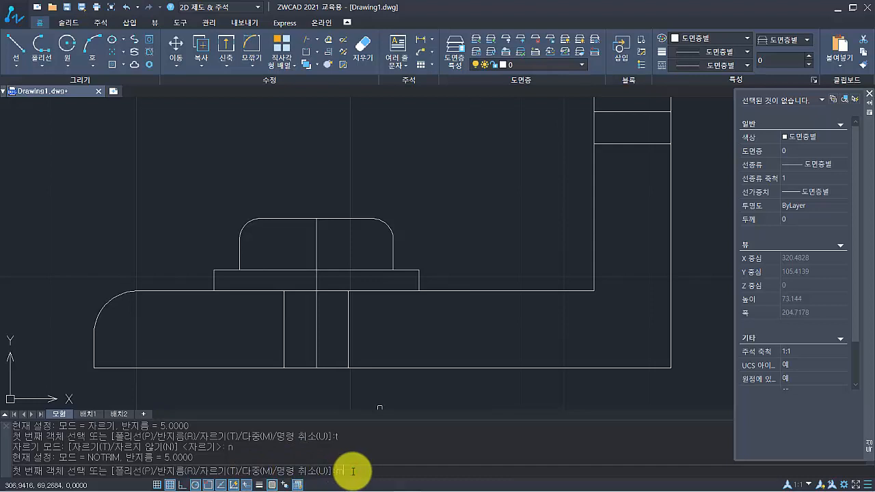
{"action": "key", "text": "Return"}
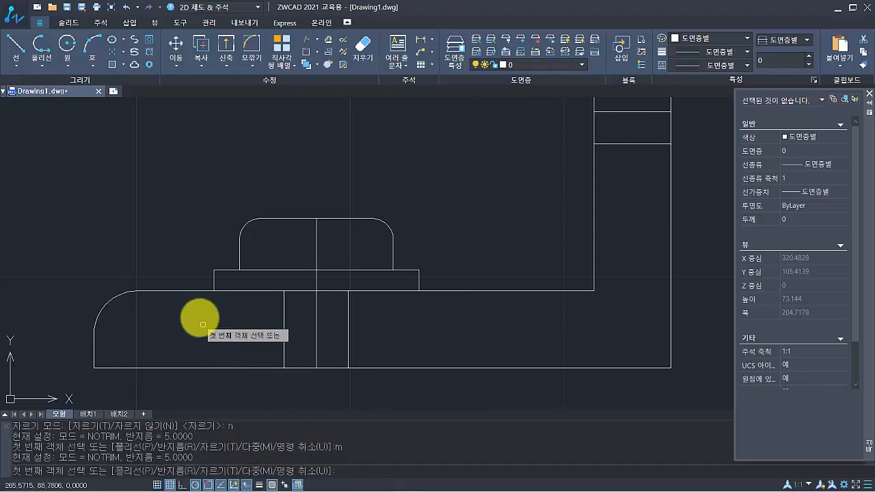
{"action": "left_click", "coordinate": [194, 290]}
{"action": "left_click", "coordinate": [211, 278]}
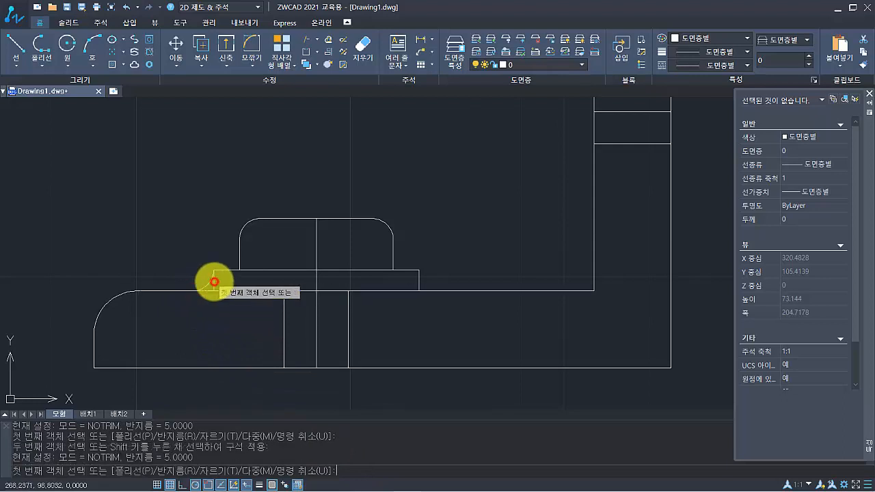
Fillet the washer's right edge to the base's top edge with radius 5 in No Trim mode and finish the fillets
{"action": "left_click", "coordinate": [418, 280]}
{"action": "left_click", "coordinate": [440, 290]}
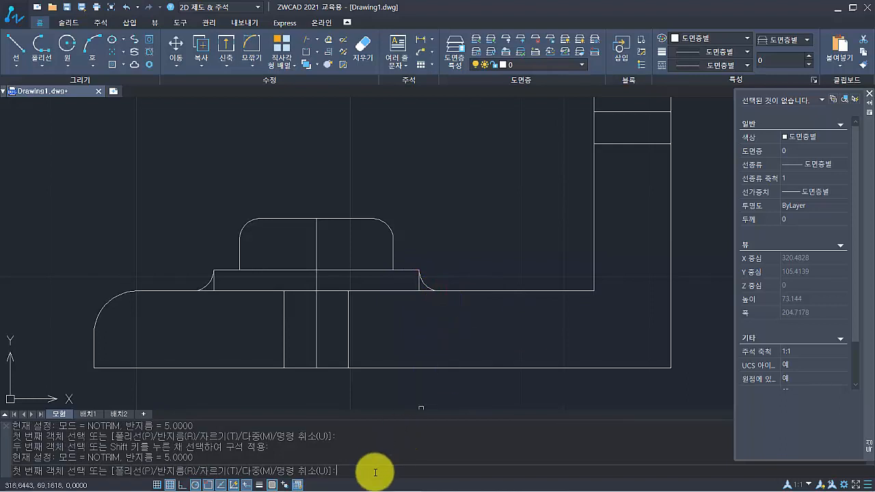
{"action": "key", "text": "Return"}
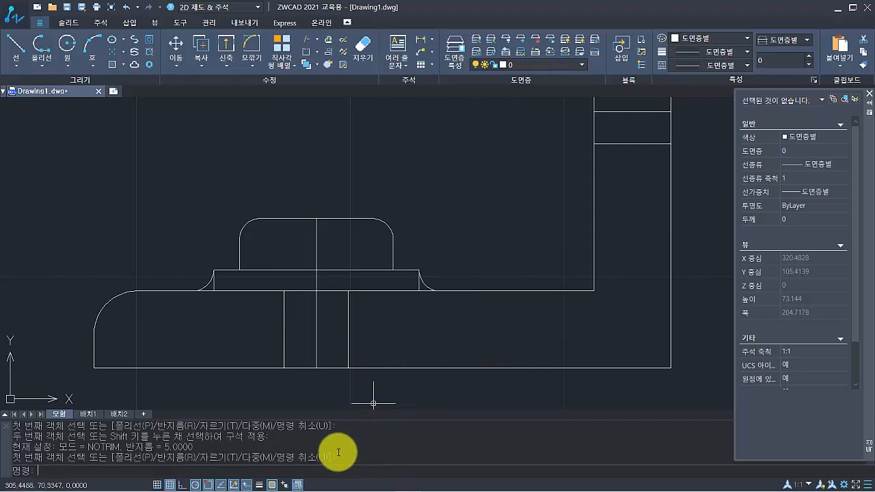
Erase the short vertical lines at the washer's left and right ends, keeping the fillet arcs
{"action": "type", "text": "e"}
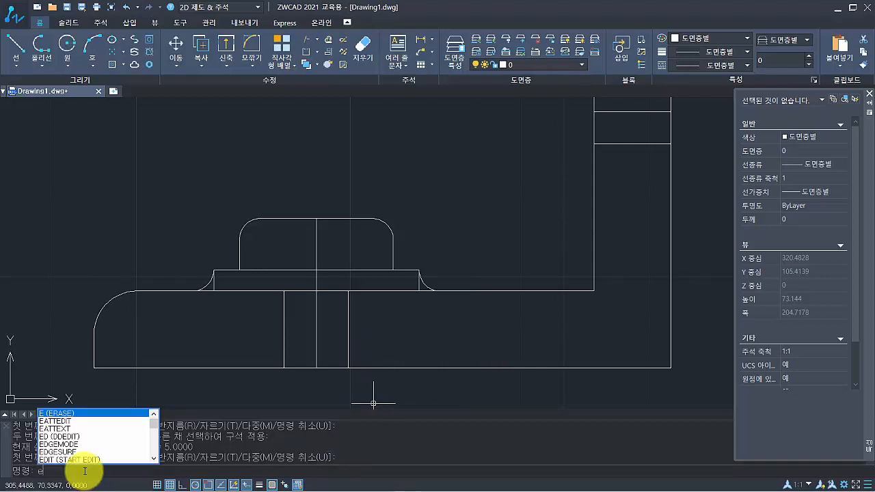
{"action": "key", "text": "Return"}
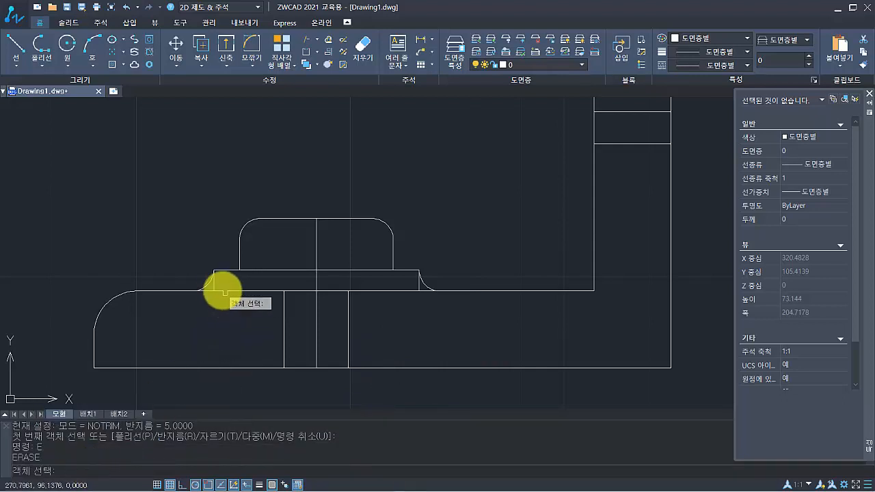
{"action": "left_click", "coordinate": [211, 285]}
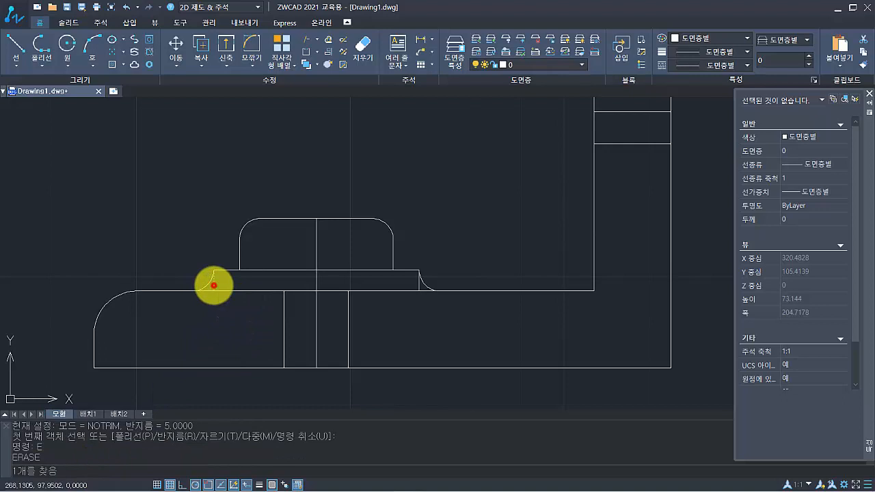
{"action": "left_click", "coordinate": [417, 285]}
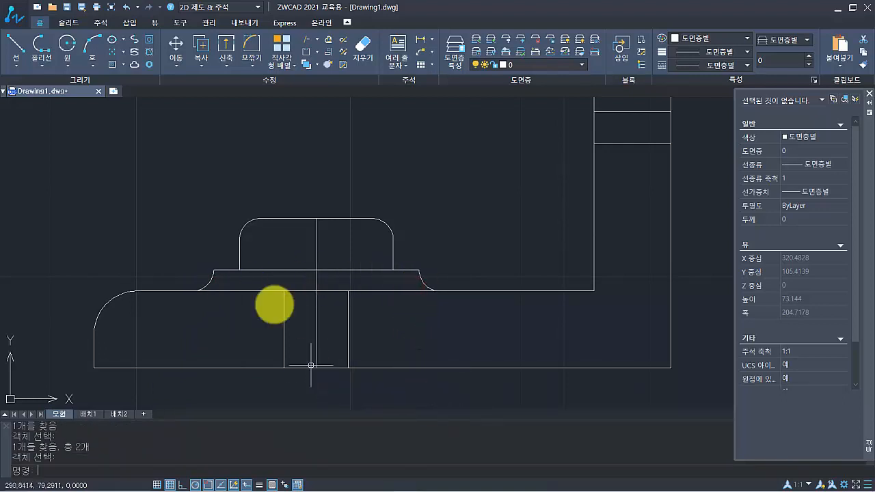
Draw a wavy six-point spline through the base beneath the washer, starting and ending above the base's top edge on either side
{"action": "scroll", "coordinate": [362, 228], "scroll_direction": "down", "scroll_amount": 2}
{"action": "middle_click_drag", "start_coordinate": [361, 234], "coordinate": [341, 281]}
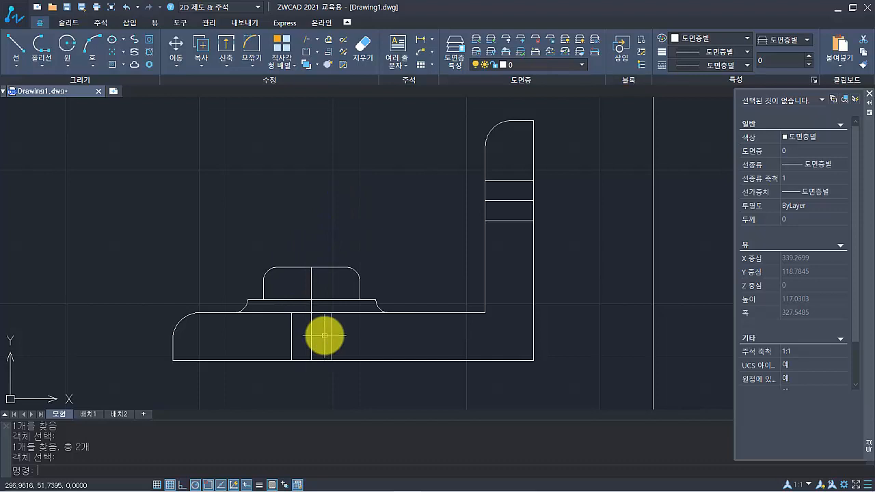
{"action": "scroll", "coordinate": [315, 324], "scroll_direction": "up", "scroll_amount": 2}
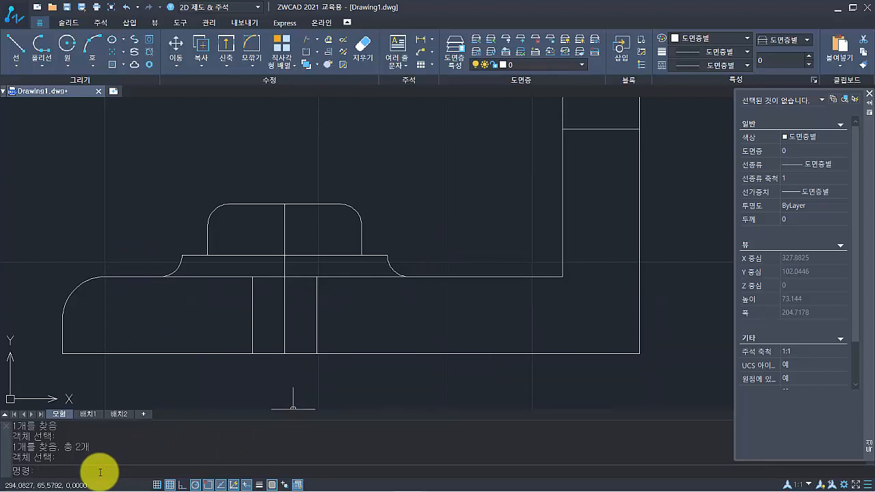
{"action": "type", "text": "spl"}
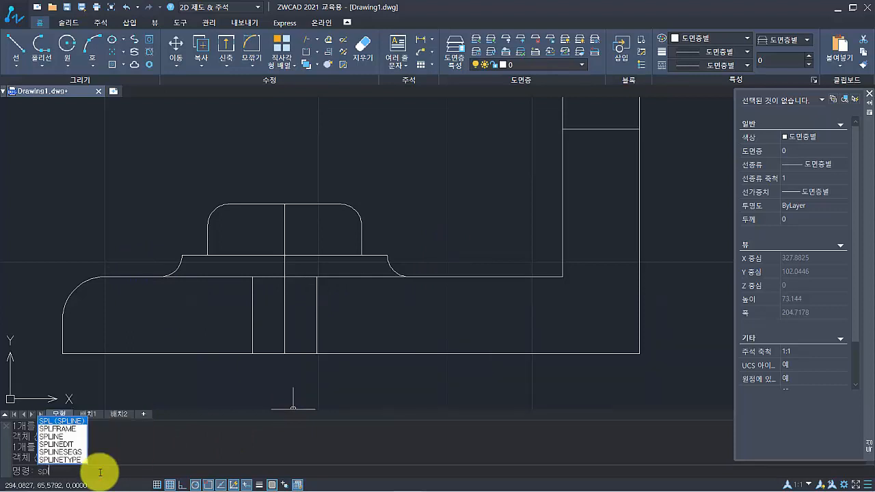
{"action": "key", "text": "Return"}
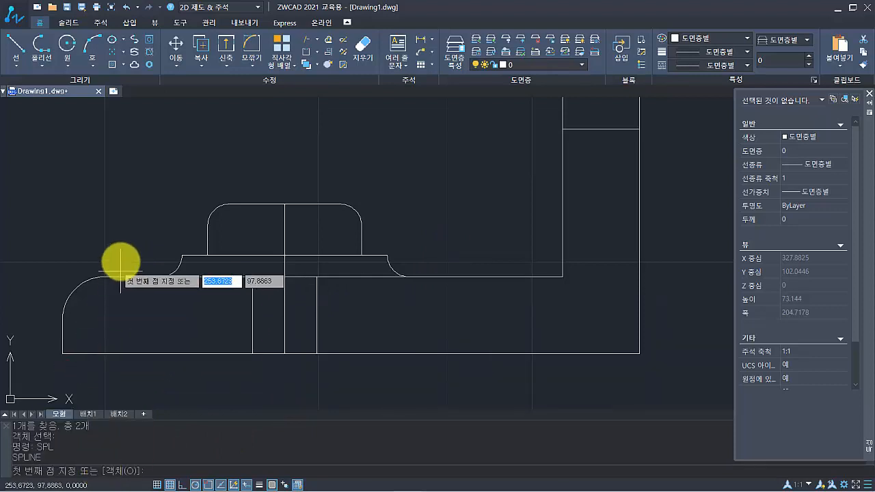
{"action": "left_click", "coordinate": [109, 245]}
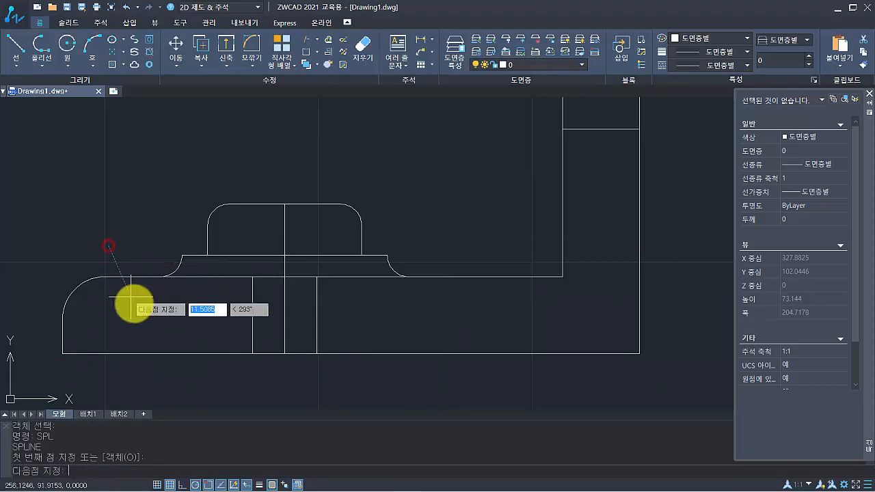
{"action": "left_click", "coordinate": [146, 312]}
{"action": "left_click", "coordinate": [232, 296]}
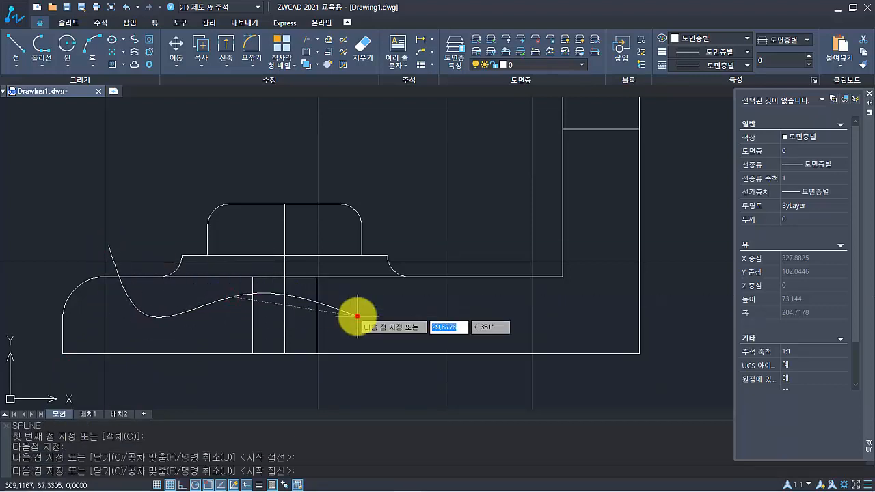
{"action": "left_click", "coordinate": [356, 315]}
{"action": "left_click", "coordinate": [430, 299]}
{"action": "left_click", "coordinate": [471, 225]}
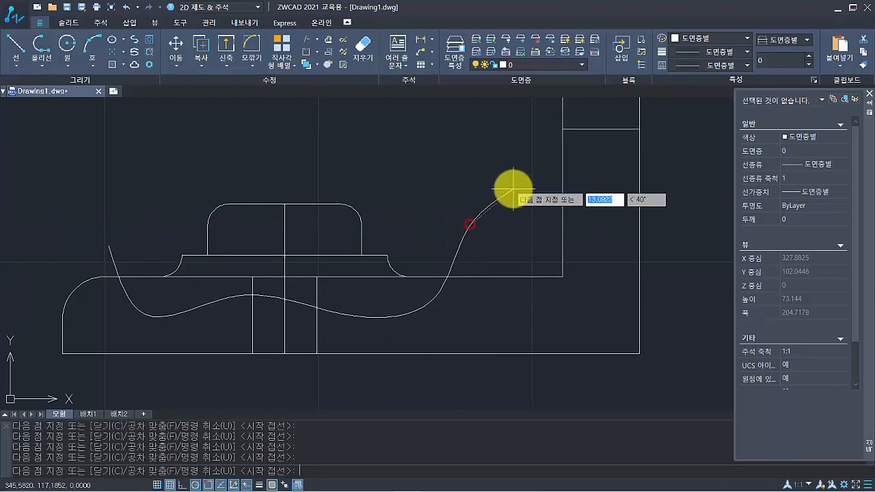
{"action": "key", "text": "Return"}
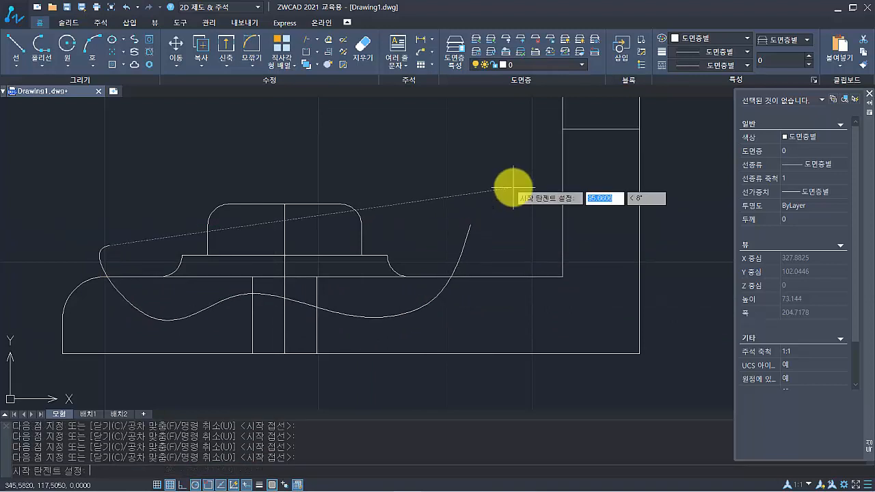
{"action": "left_click", "coordinate": [513, 187]}
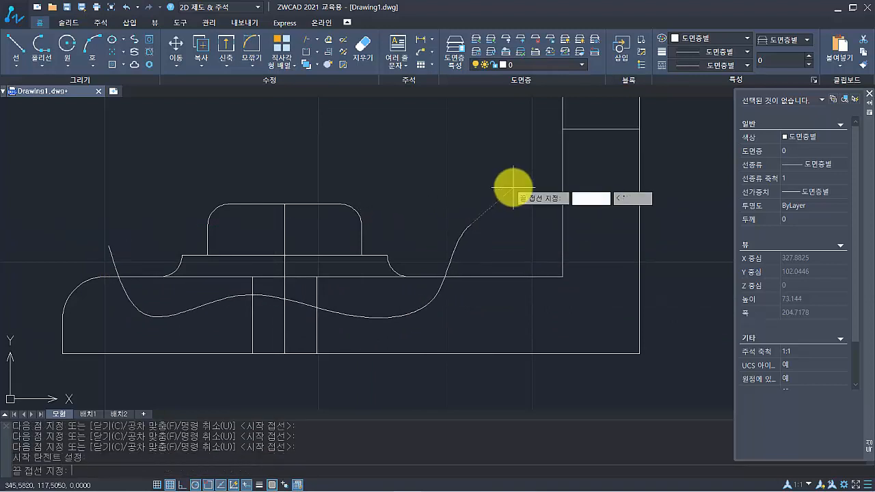
{"action": "left_click", "coordinate": [513, 187]}
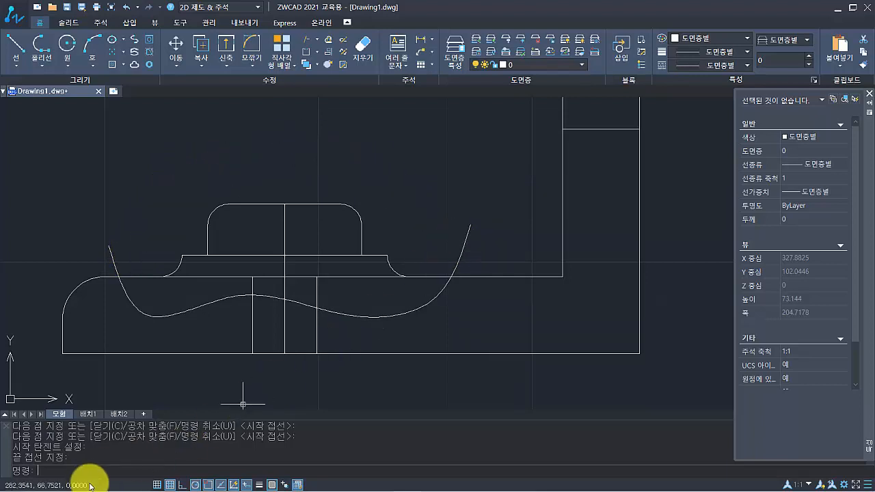
Trim both spline ends that project above the base's top edge, using all objects as cutting edges
{"action": "type", "text": "tr"}
{"action": "key", "text": "Return"}
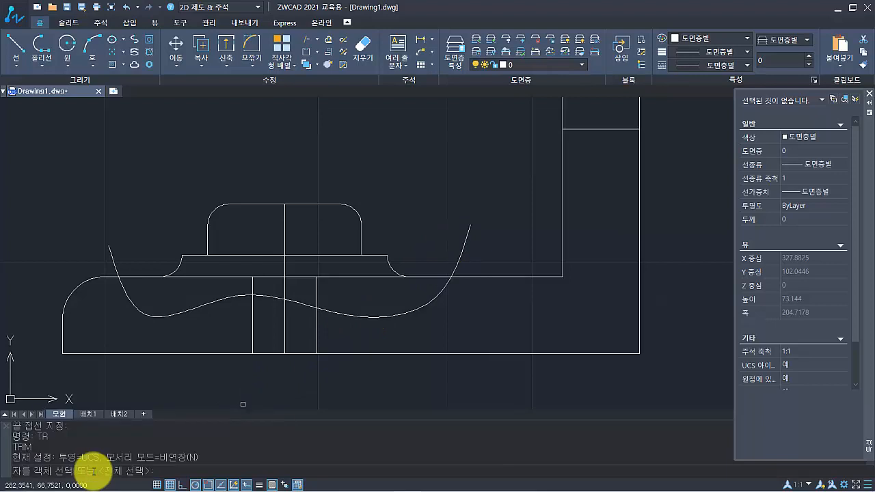
{"action": "key", "text": "Return"}
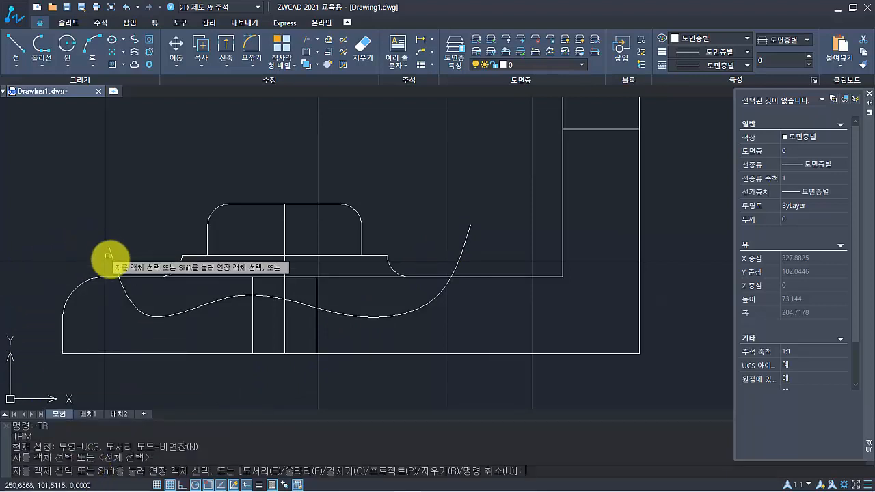
{"action": "left_click", "coordinate": [113, 262]}
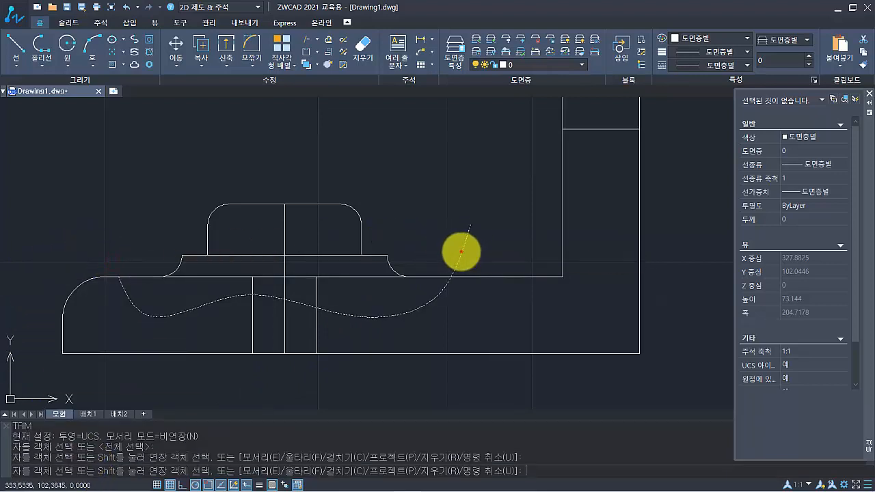
{"action": "left_click", "coordinate": [461, 251]}
{"action": "key", "text": "Return"}
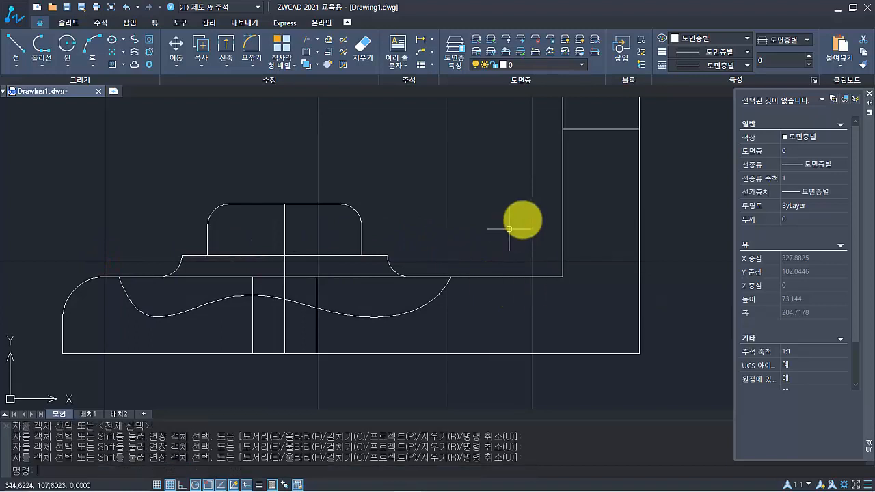
Draw a wavy four-point spline across the upright leg just below its hole lines, extending past both edges with default end tangents
{"action": "mouse_move", "coordinate": [512, 225]}
{"action": "middle_mouse_down"}
{"action": "mouse_move", "coordinate": [504, 252]}
{"action": "mouse_move", "coordinate": [445, 316]}
{"action": "middle_mouse_up"}
{"action": "scroll", "coordinate": [459, 301], "scroll_direction": "down", "scroll_amount": 2}
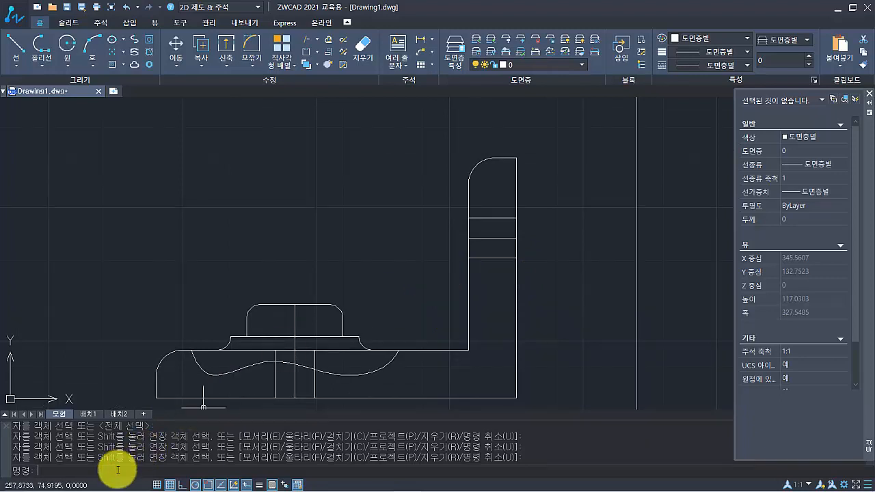
{"action": "type", "text": "spl"}
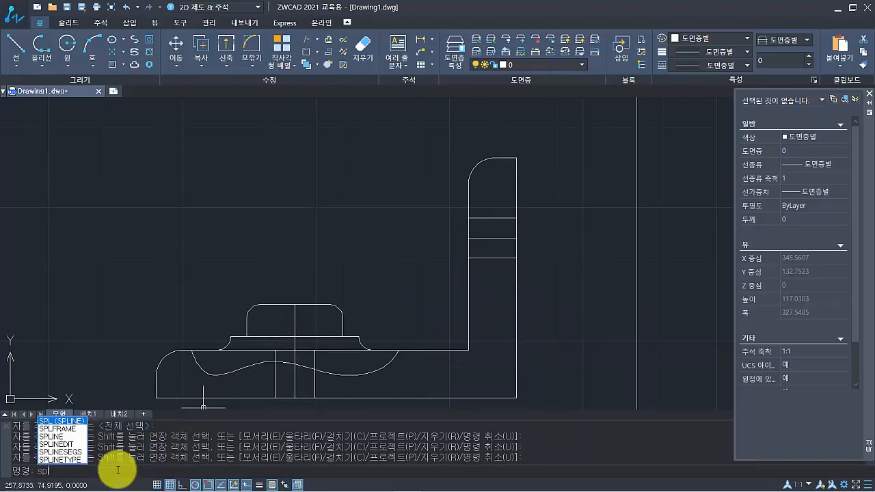
{"action": "key", "text": "Return"}
{"action": "scroll", "coordinate": [457, 294], "scroll_direction": "up", "scroll_amount": 2}
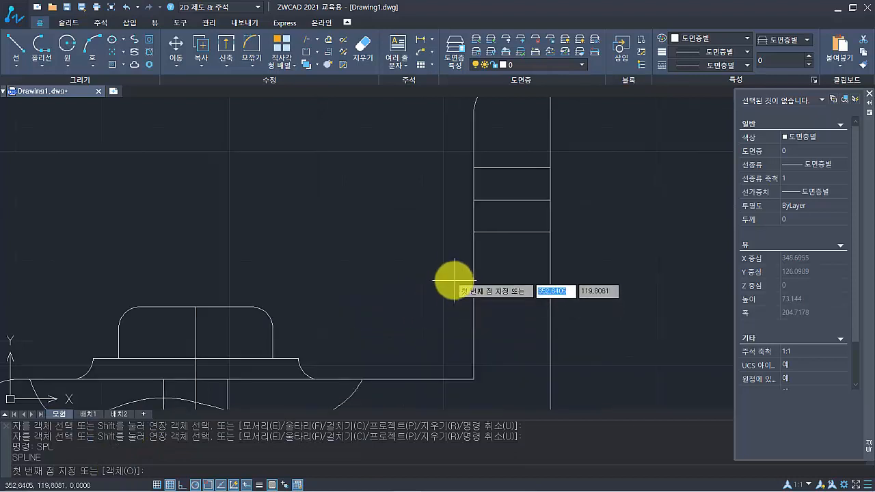
{"action": "left_click", "coordinate": [449, 277]}
{"action": "left_click", "coordinate": [495, 262]}
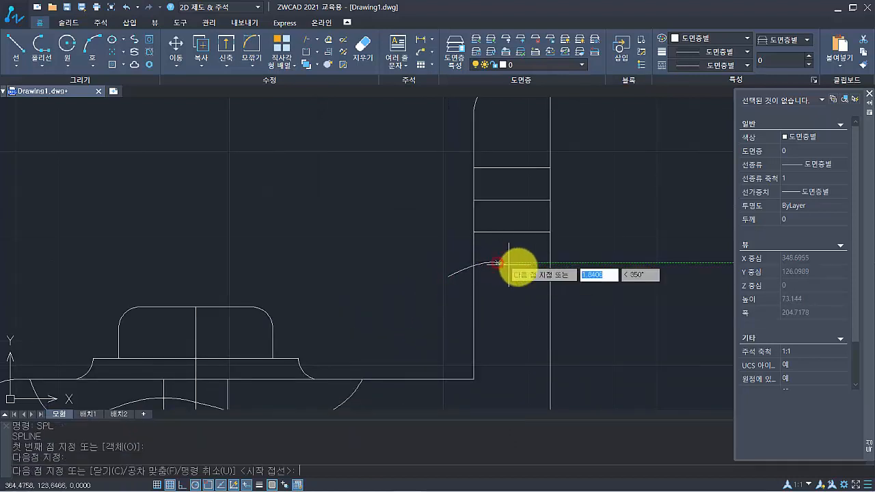
{"action": "left_click", "coordinate": [540, 275]}
{"action": "left_click", "coordinate": [600, 262]}
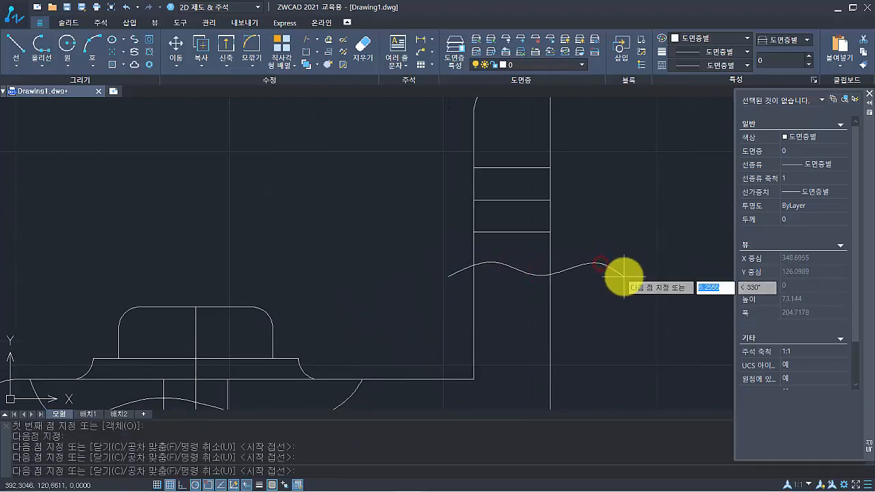
{"action": "key", "text": "Return"}
{"action": "key", "text": "Return"}
{"action": "key", "text": "Return"}
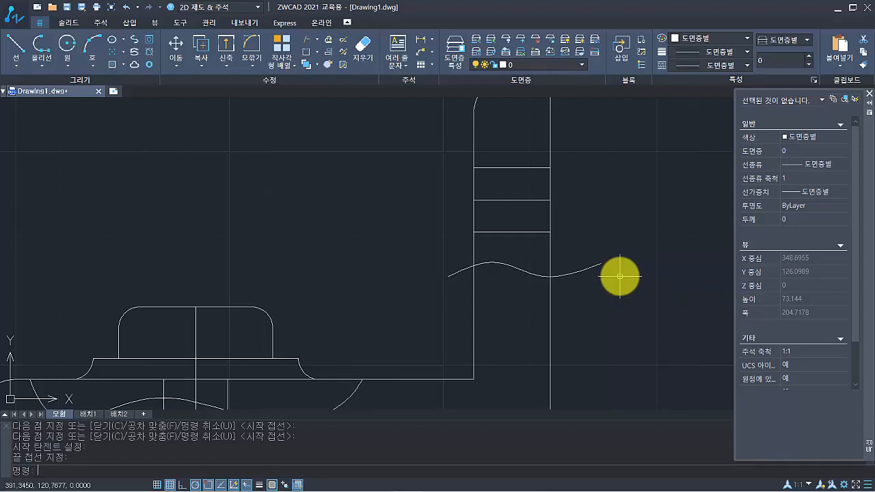
Trim the parts of the upright leg's spline that project beyond its two vertical edges
{"action": "type", "text": "TR"}
{"action": "key", "text": "Return"}
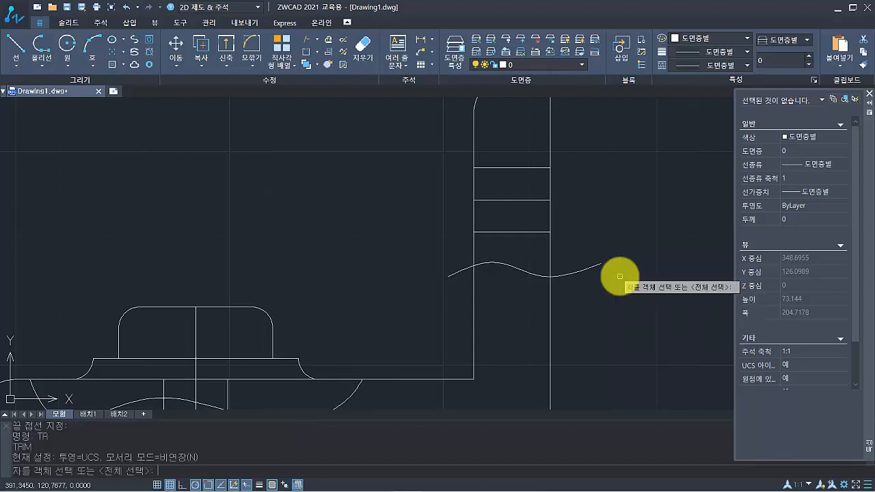
{"action": "left_click", "coordinate": [581, 272]}
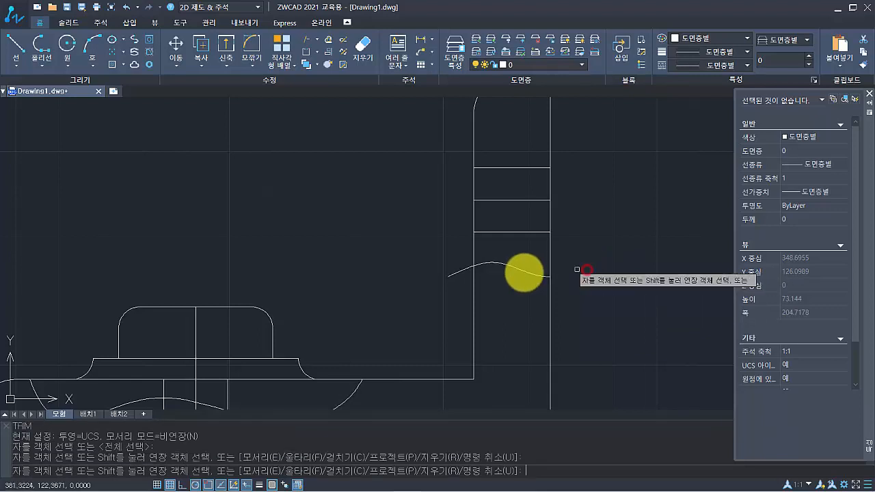
{"action": "left_click", "coordinate": [454, 274]}
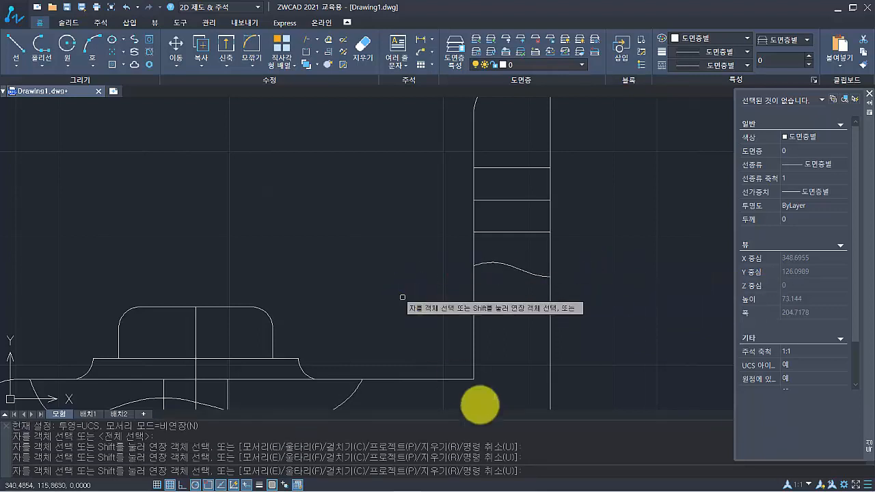
{"action": "key", "text": "Return"}
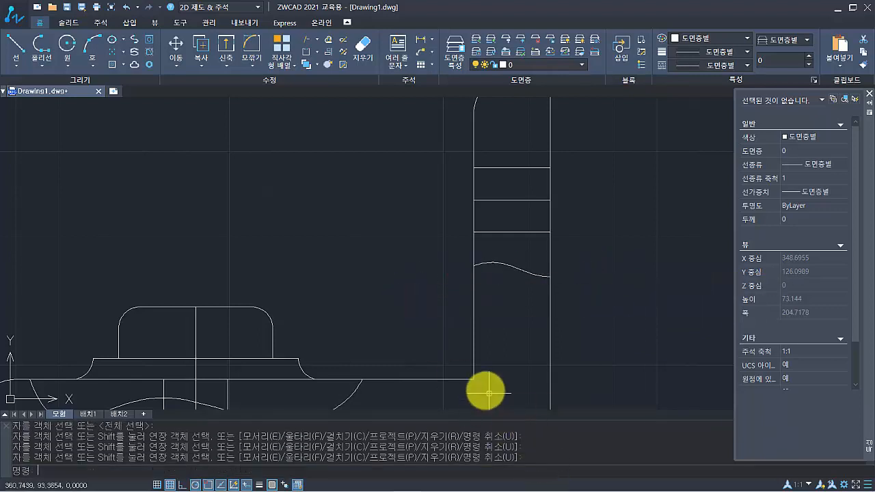
Set up a hatch with the predefined ANSI31 pattern, angle 0 and scale 1
{"action": "scroll", "coordinate": [501, 347], "scroll_direction": "down", "scroll_amount": 5}
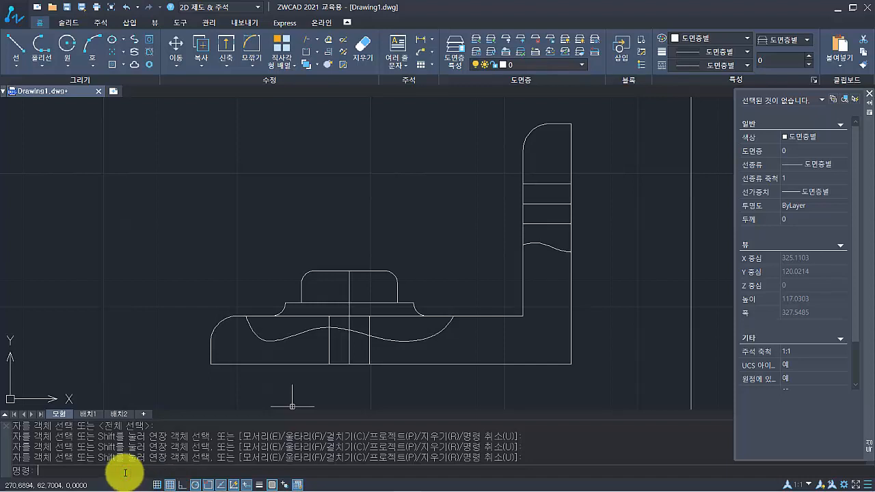
{"action": "type", "text": "bhat"}
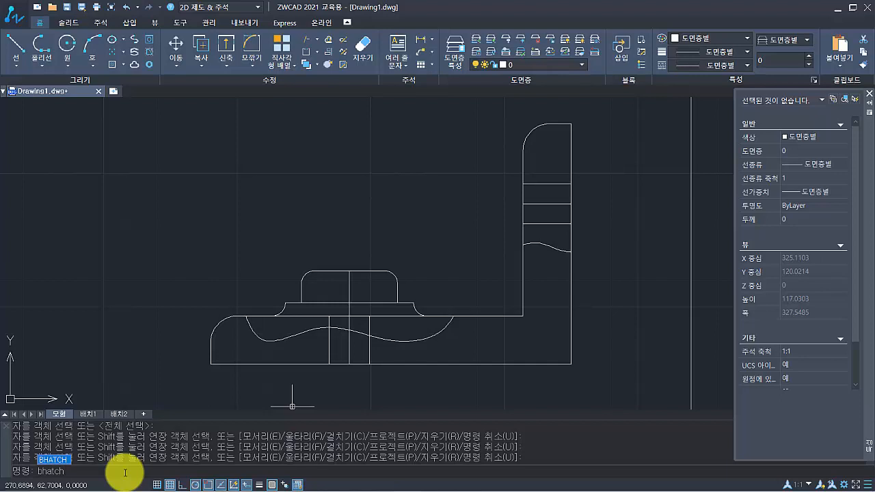
{"action": "type", "text": "c"}
{"action": "key", "text": "BackSpace"}
{"action": "key", "text": "BackSpace"}
{"action": "key", "text": "BackSpace"}
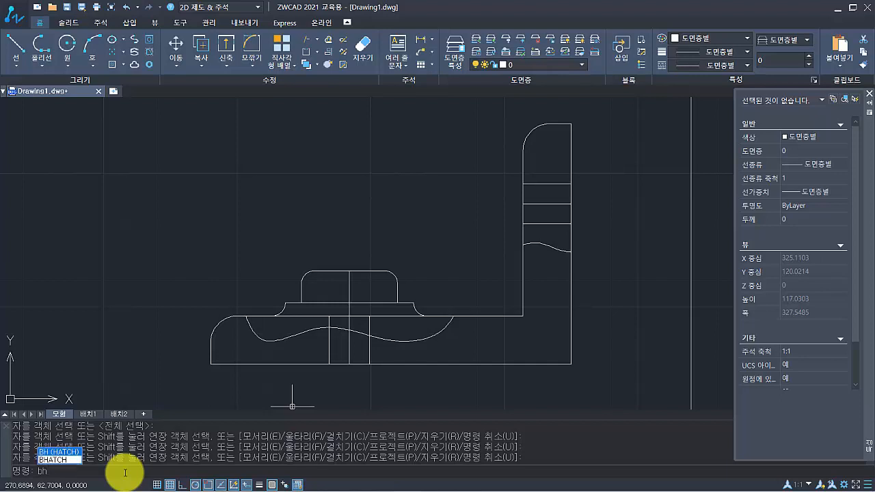
{"action": "key", "text": "Return"}
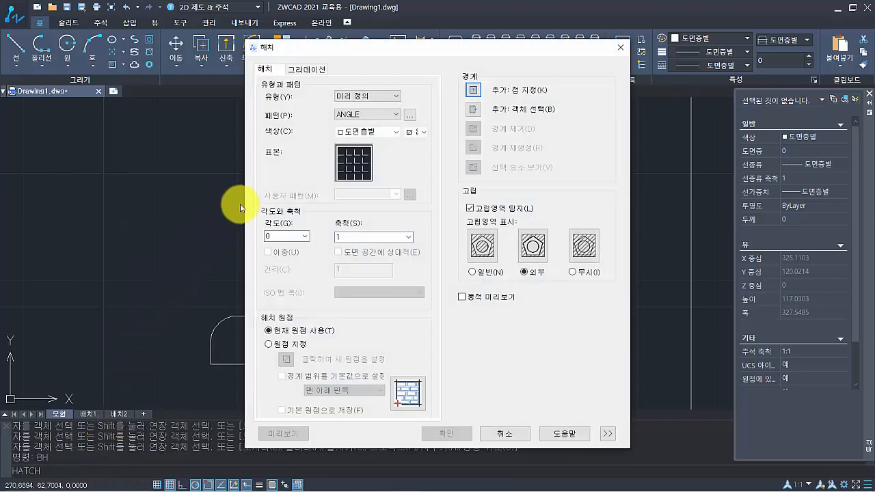
{"action": "left_click", "coordinate": [397, 114]}
{"action": "left_click", "coordinate": [356, 132]}
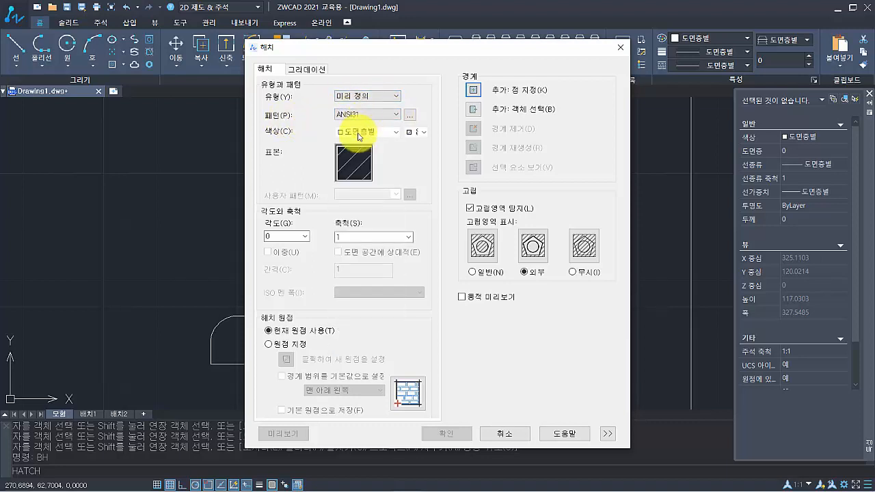
{"action": "double_click", "coordinate": [278, 238]}
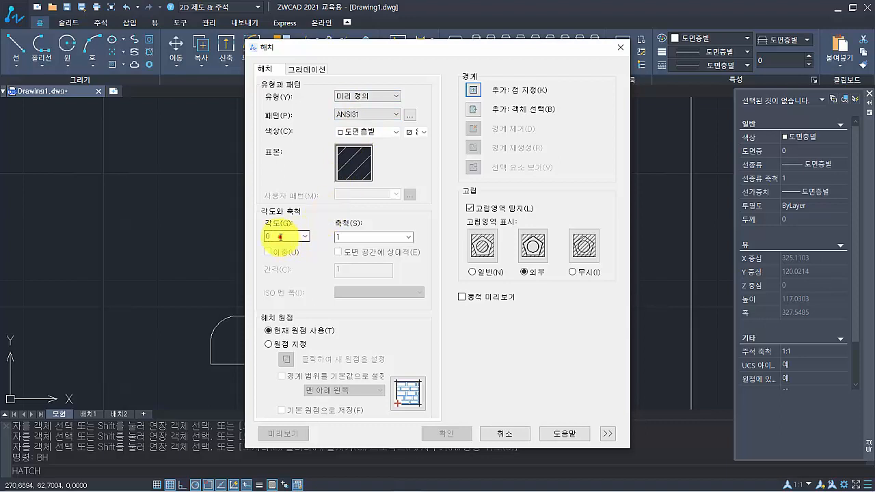
{"action": "double_click", "coordinate": [340, 237]}
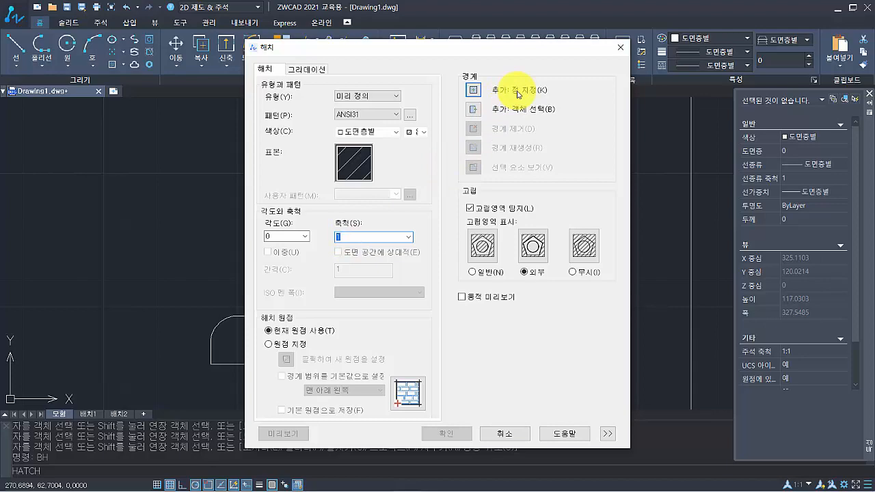
Hatch the two base areas above the spline on either side of the hole, and the upright leg's areas above and below its hole
{"action": "left_click", "coordinate": [473, 90]}
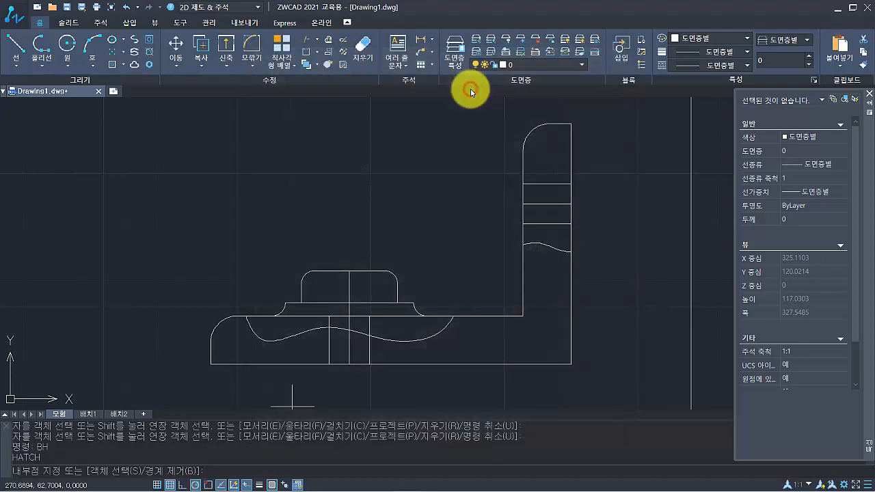
{"action": "left_click", "coordinate": [280, 329]}
{"action": "left_click", "coordinate": [400, 332]}
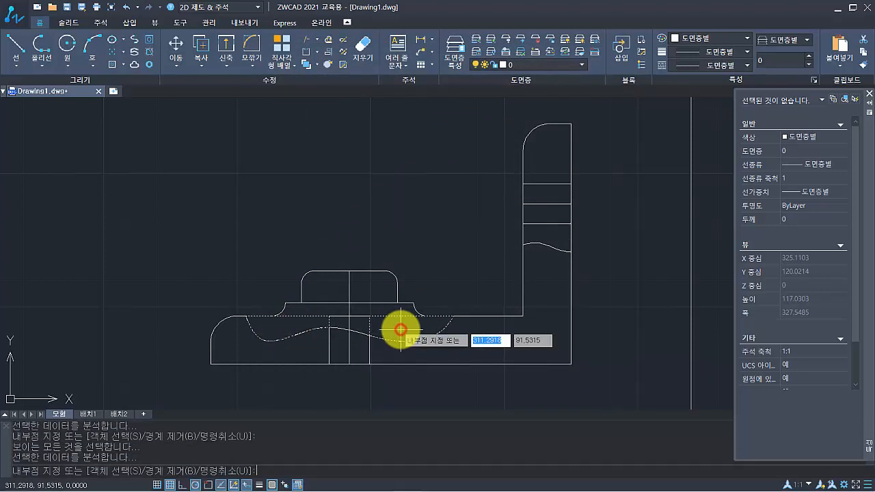
{"action": "left_click", "coordinate": [549, 173]}
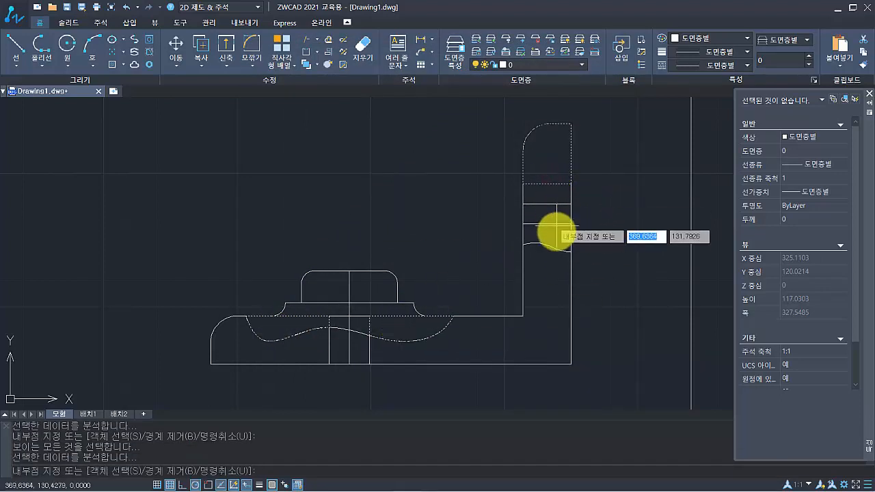
{"action": "left_click", "coordinate": [557, 233]}
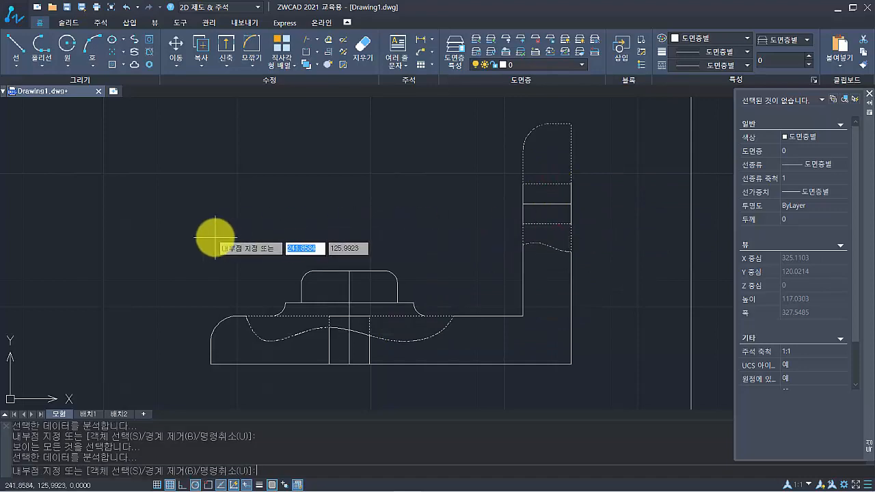
{"action": "key", "text": "Return"}
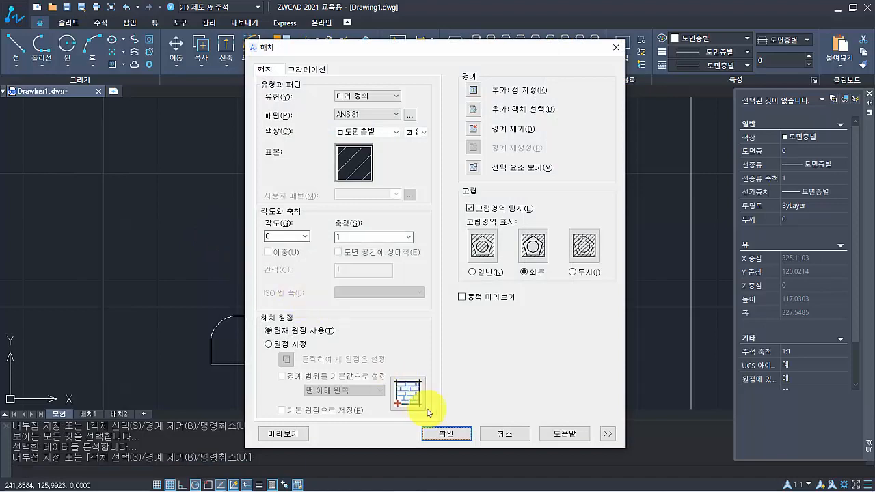
{"action": "left_click", "coordinate": [447, 433]}
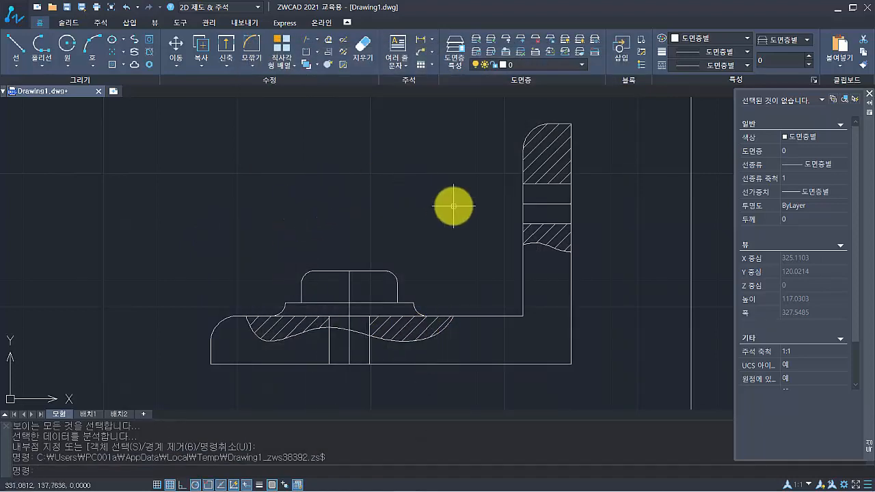
Lengthen the bolt's vertical centre line by a 3 mm increment at both its upper and lower ends
{"action": "mouse_move", "coordinate": [453, 205]}
{"action": "middle_mouse_down"}
{"action": "mouse_move", "coordinate": [416, 196]}
{"action": "mouse_move", "coordinate": [438, 185]}
{"action": "middle_mouse_up"}
{"action": "scroll", "coordinate": [415, 195], "scroll_direction": "down", "scroll_amount": 3}
{"action": "scroll", "coordinate": [415, 195], "scroll_direction": "up", "scroll_amount": 3}
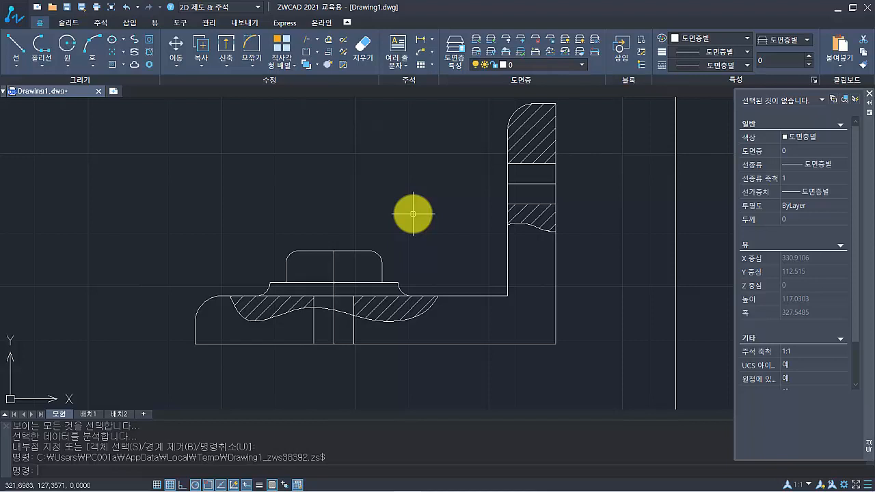
{"action": "type", "text": "leng"}
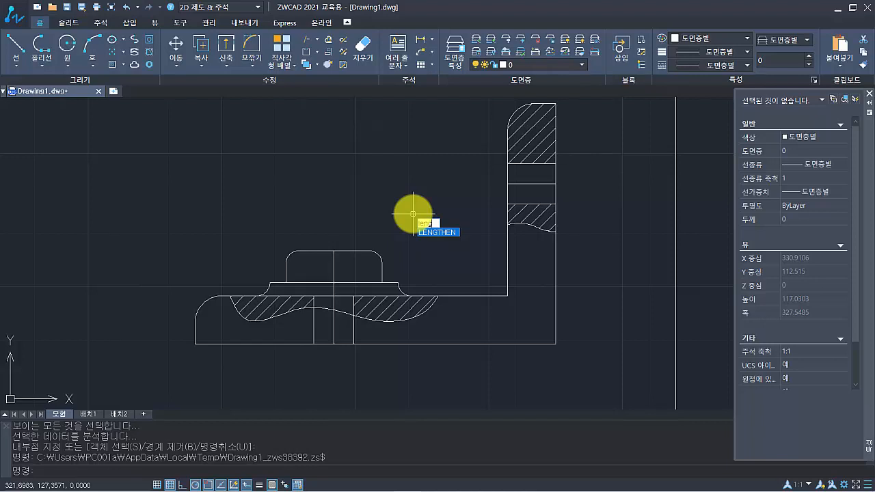
{"action": "key", "text": "Return"}
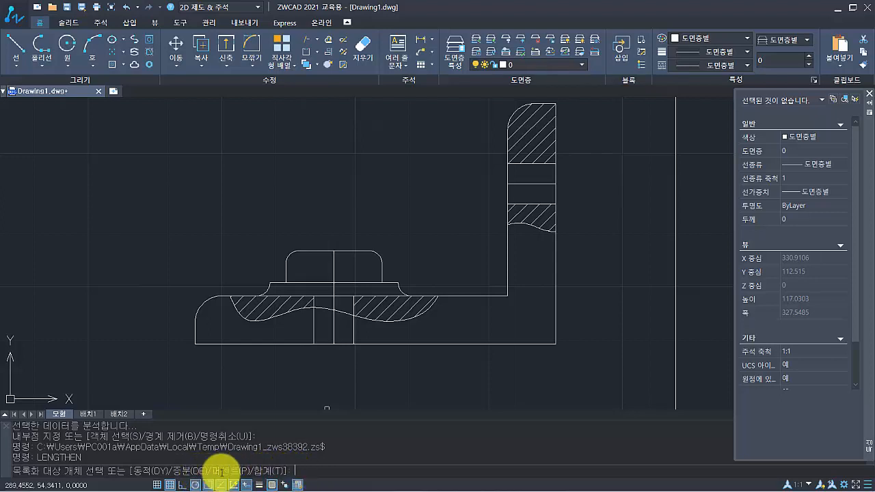
{"action": "left_click", "coordinate": [315, 471]}
{"action": "type", "text": "de"}
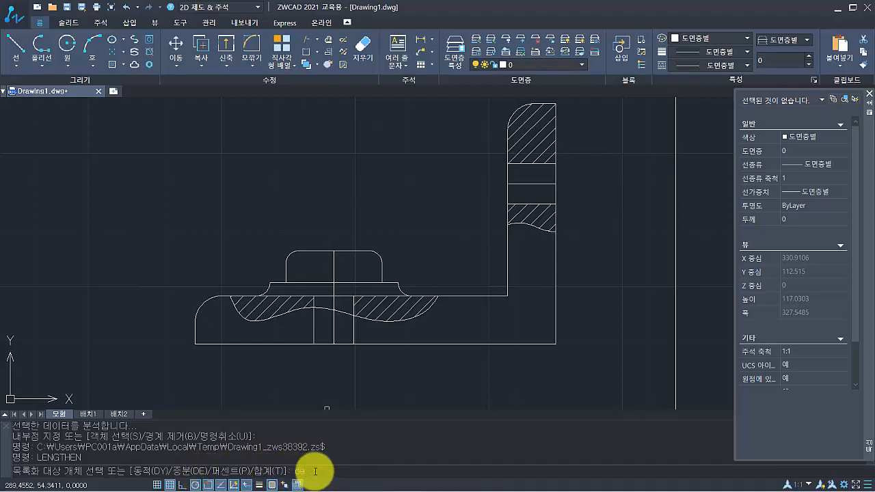
{"action": "key", "text": "Return"}
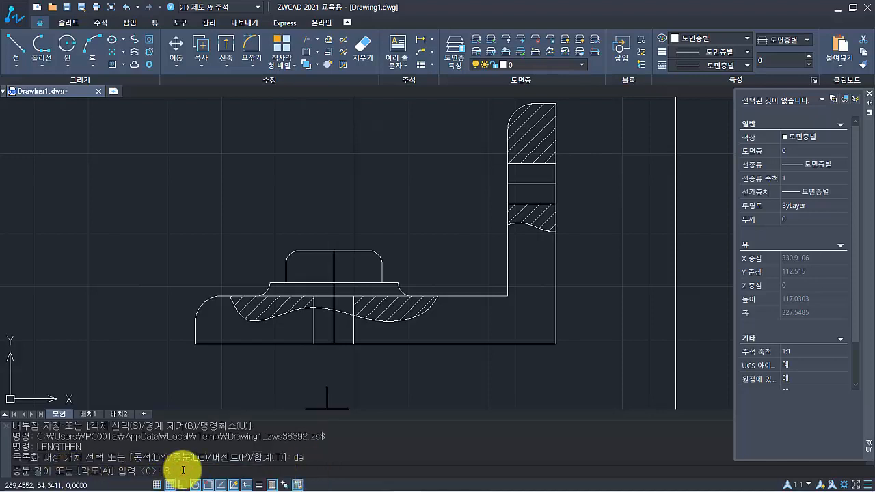
{"action": "type", "text": "3"}
{"action": "key", "text": "Return"}
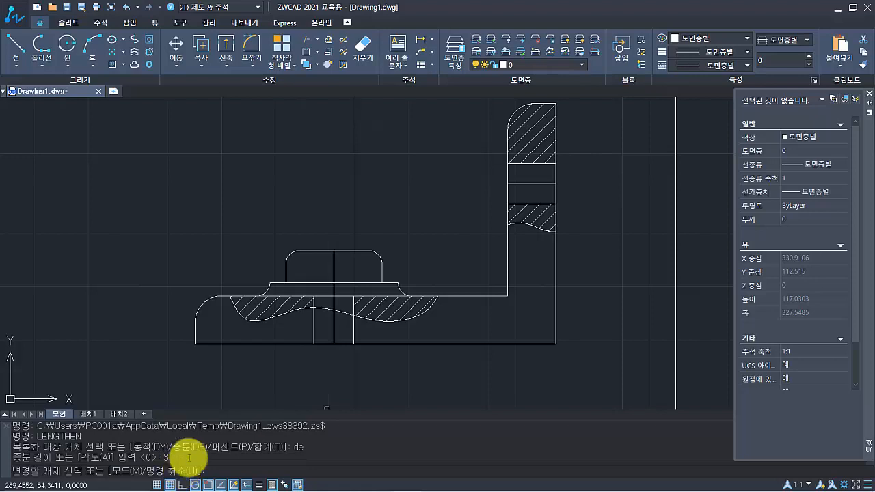
{"action": "scroll", "coordinate": [329, 370], "scroll_direction": "up", "scroll_amount": 2}
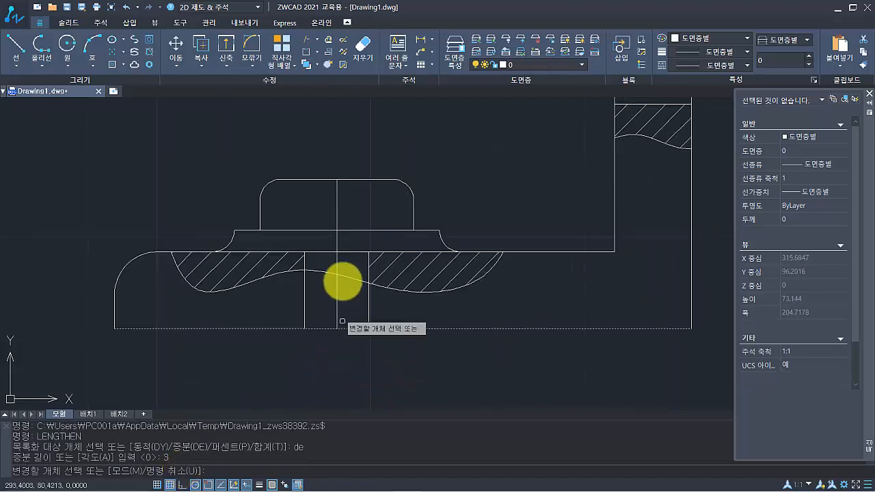
{"action": "left_click", "coordinate": [337, 189]}
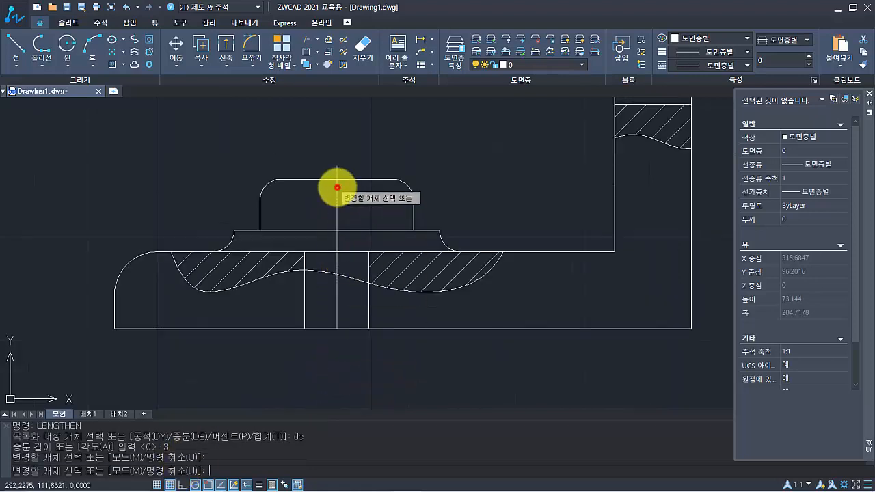
{"action": "left_click", "coordinate": [337, 320]}
{"action": "scroll", "coordinate": [352, 328], "scroll_direction": "down", "scroll_amount": 2}
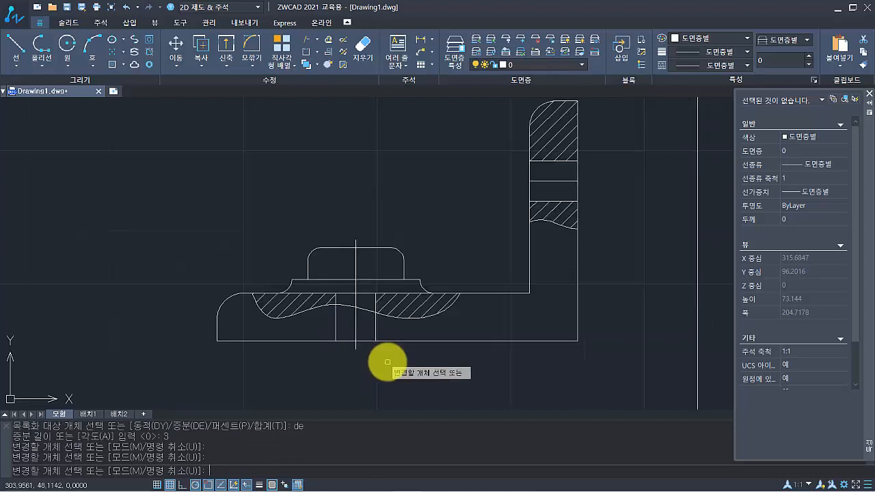
Extend the centre line of the upright leg's hole at both ends with the same increment of 3
{"action": "middle_click_drag", "start_coordinate": [462, 226], "coordinate": [445, 234]}
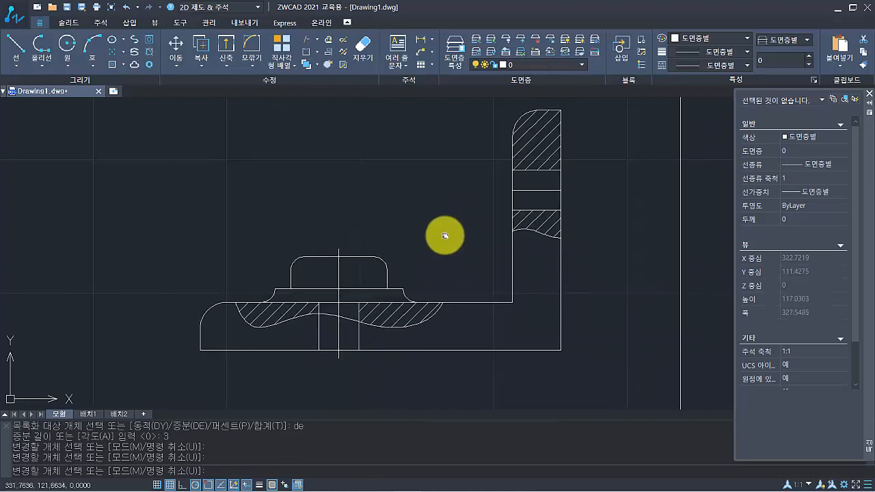
{"action": "left_click", "coordinate": [514, 190]}
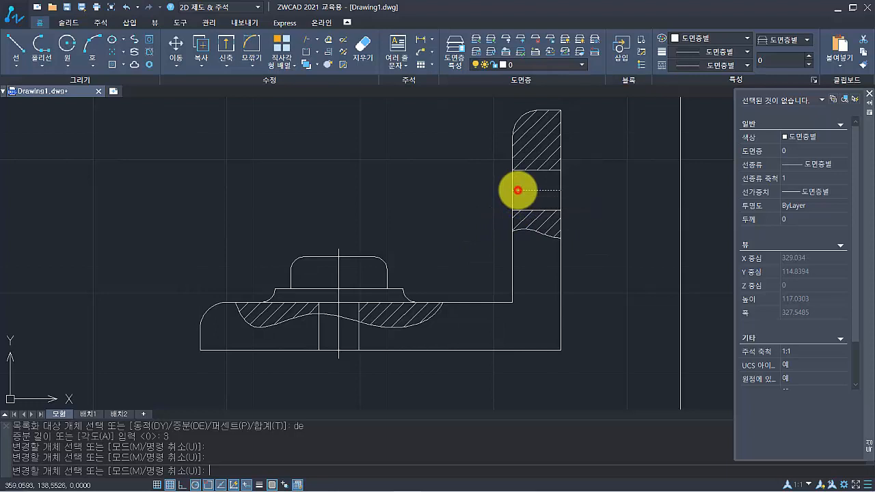
{"action": "left_click", "coordinate": [555, 191]}
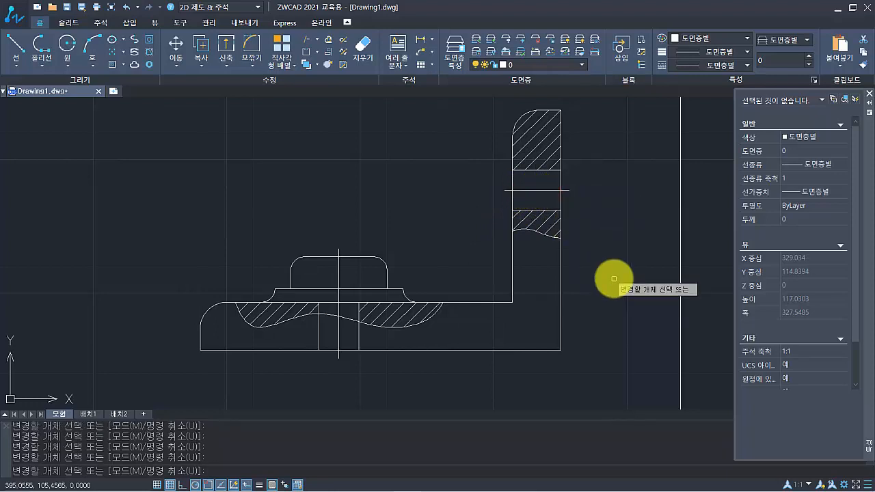
{"action": "scroll", "coordinate": [614, 278], "scroll_direction": "down", "scroll_amount": 1}
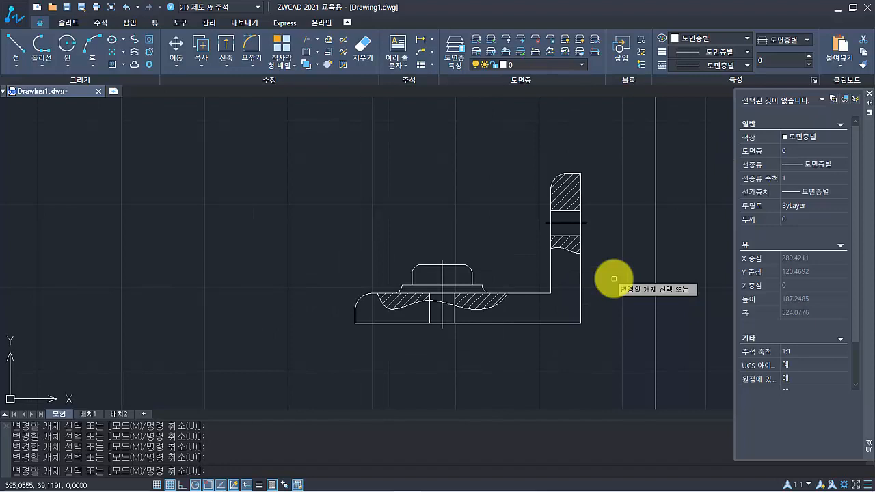
{"action": "key", "text": "Return"}
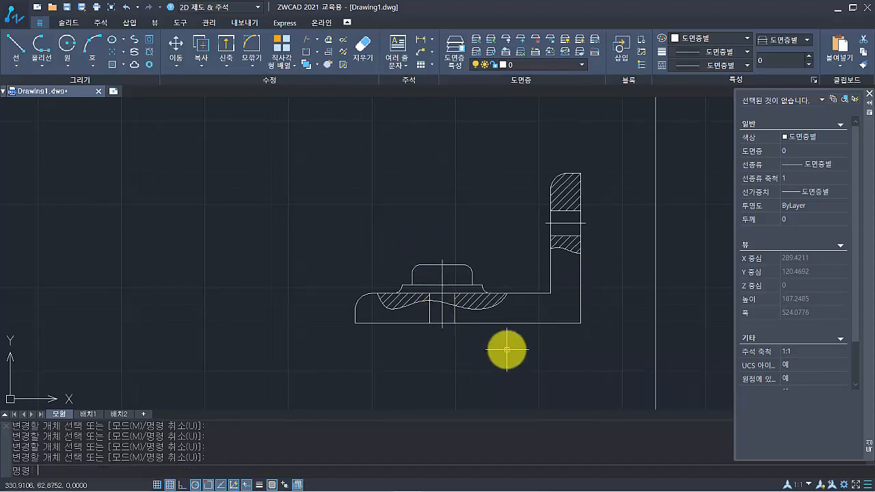
Break the left edge line of the base's bolt hole at its intersection with the spline, using the same point for both break points
{"action": "scroll", "coordinate": [506, 350], "scroll_direction": "up", "scroll_amount": 2}
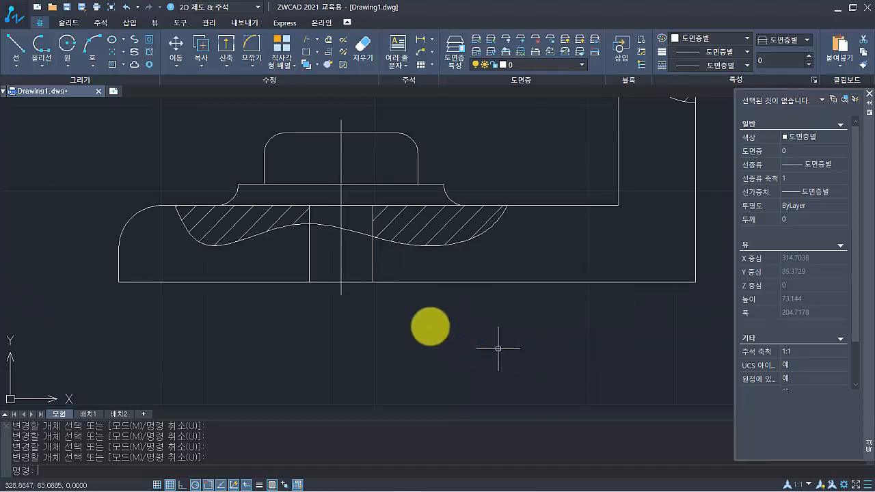
{"action": "scroll", "coordinate": [316, 232], "scroll_direction": "up", "scroll_amount": 1}
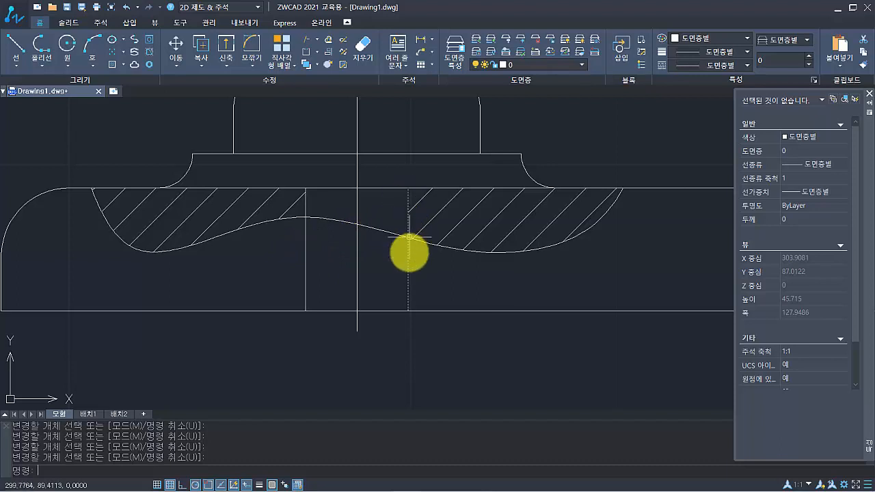
{"action": "scroll", "coordinate": [411, 298], "scroll_direction": "down", "scroll_amount": 2}
{"action": "mouse_move", "coordinate": [411, 297]}
{"action": "middle_mouse_down"}
{"action": "mouse_move", "coordinate": [308, 297]}
{"action": "mouse_move", "coordinate": [354, 313]}
{"action": "middle_mouse_up"}
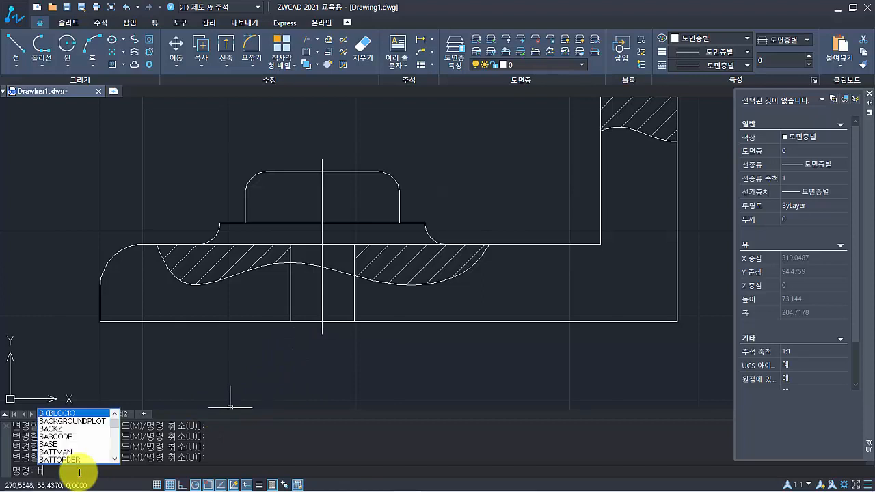
{"action": "type", "text": "r"}
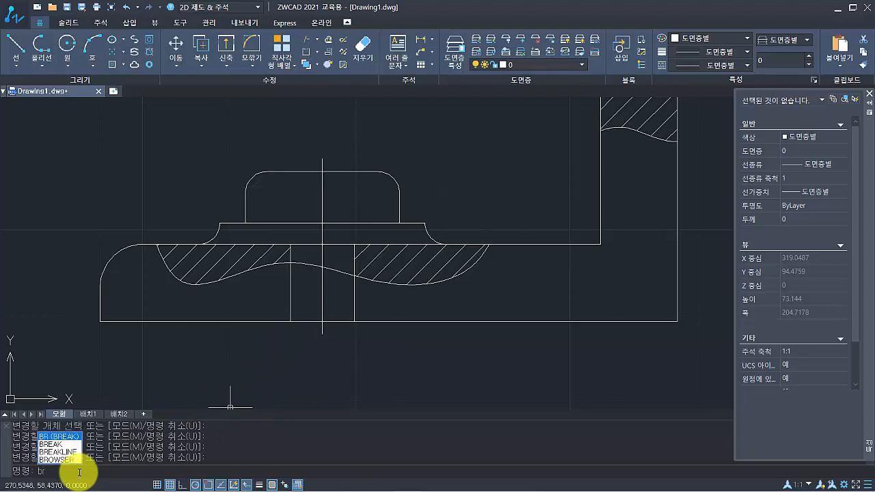
{"action": "key", "text": "Return"}
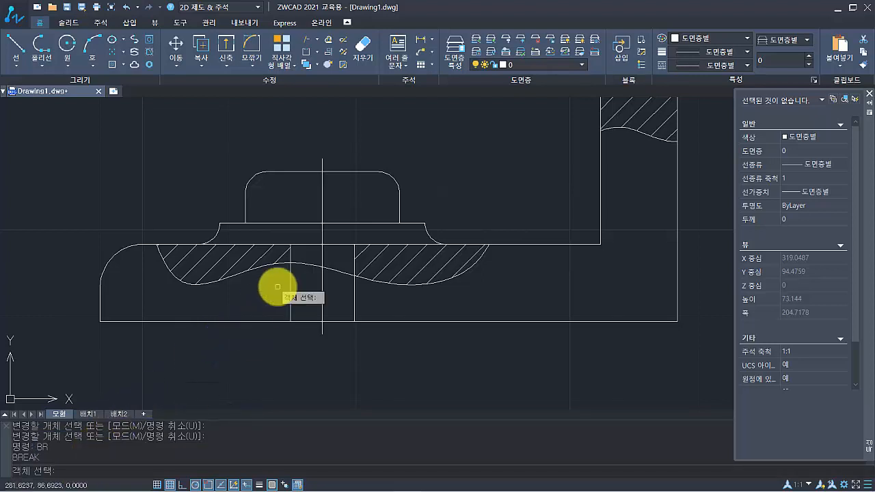
{"action": "scroll", "coordinate": [277, 286], "scroll_direction": "up", "scroll_amount": 2}
{"action": "left_click", "coordinate": [296, 271]}
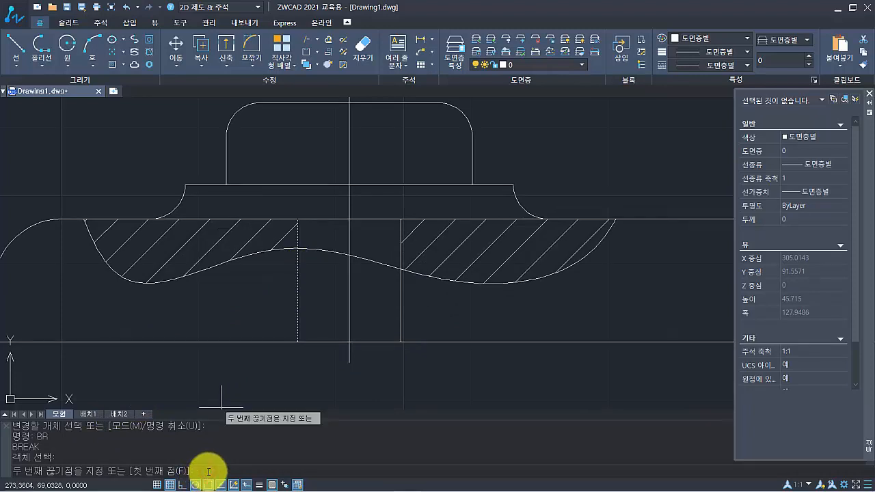
{"action": "key", "text": "Return"}
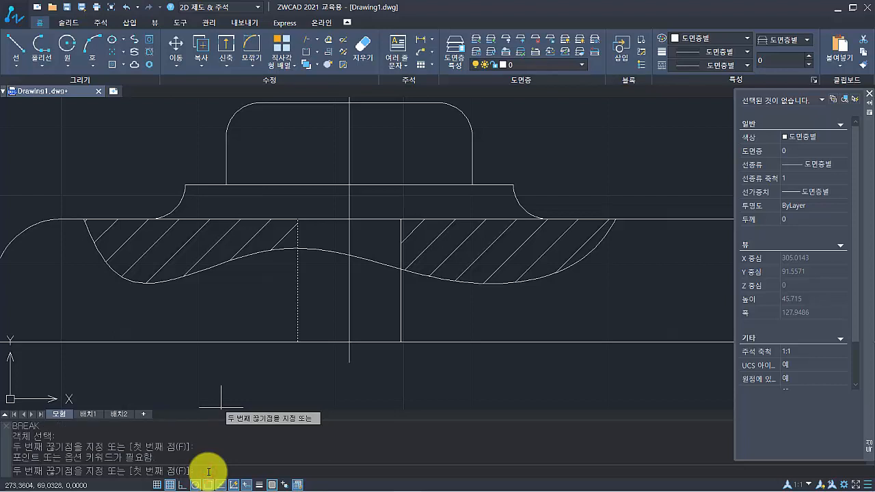
{"action": "type", "text": "f"}
{"action": "key", "text": "Return"}
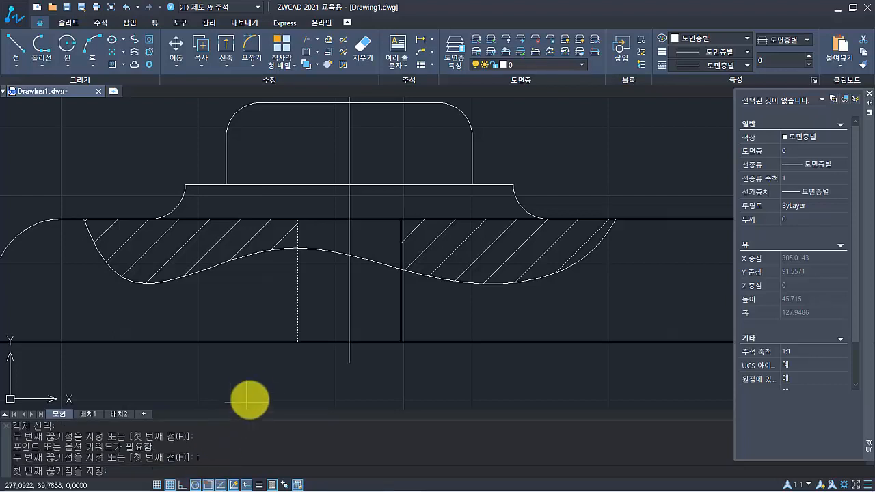
{"action": "scroll", "coordinate": [289, 286], "scroll_direction": "up", "scroll_amount": 2}
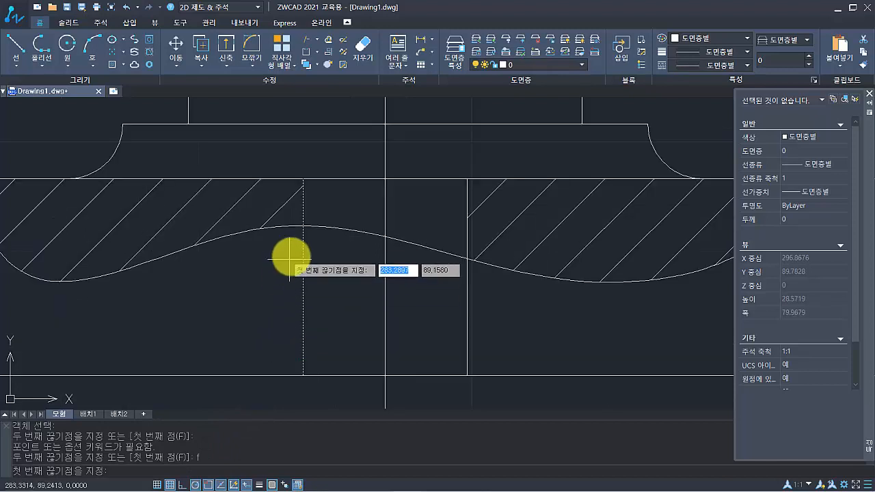
{"action": "left_click", "coordinate": [305, 226]}
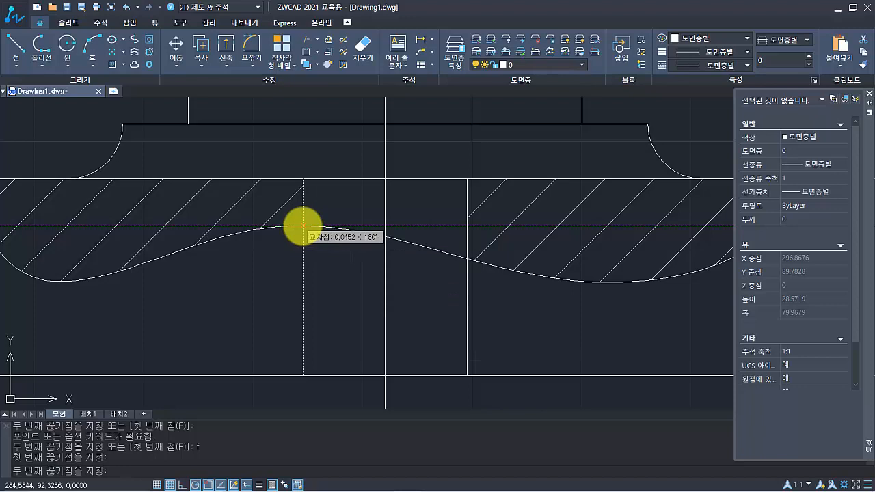
{"action": "left_click", "coordinate": [303, 225]}
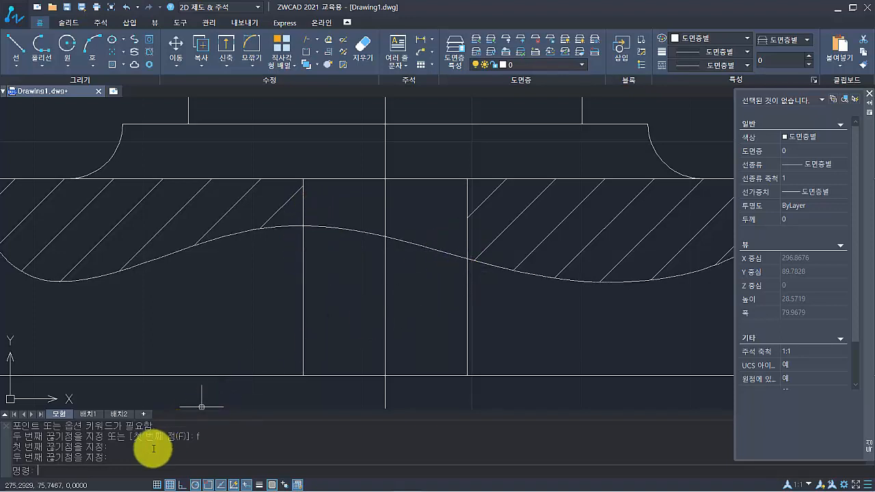
Break the right edge line of the base's bolt hole at a single point where it crosses the spline
{"action": "left_click", "coordinate": [139, 470]}
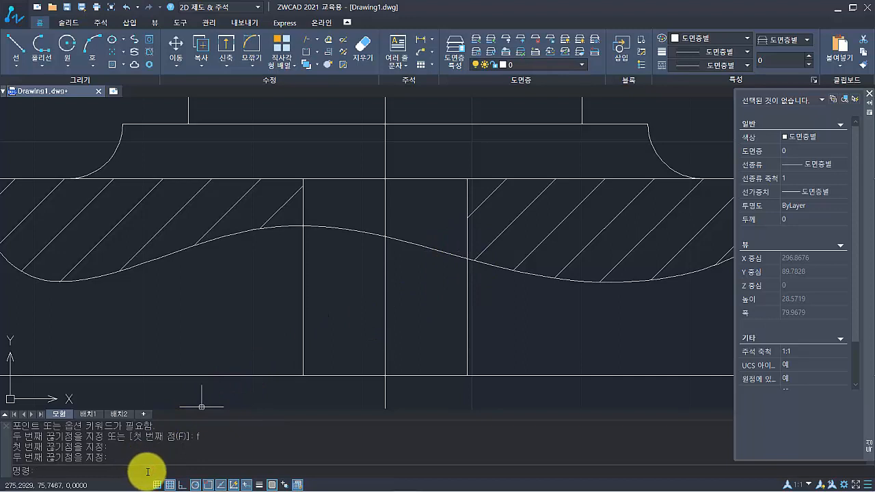
{"action": "type", "text": "br"}
{"action": "key", "text": "Return"}
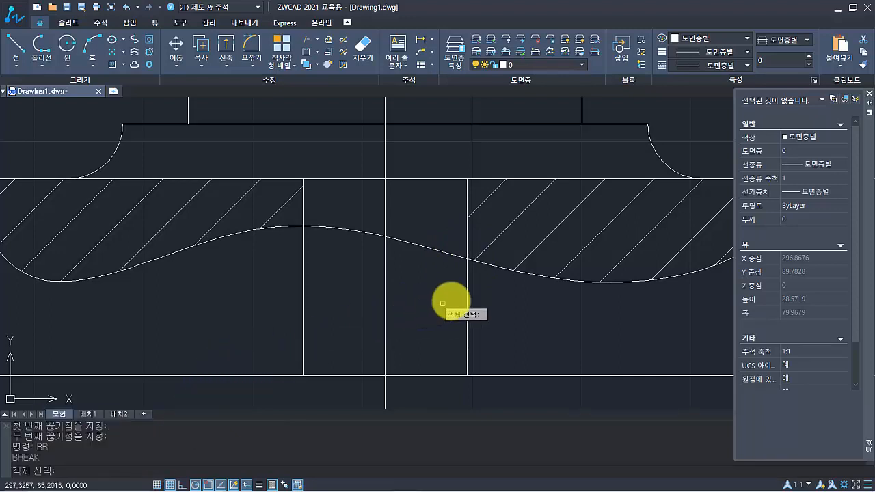
{"action": "left_click", "coordinate": [466, 300]}
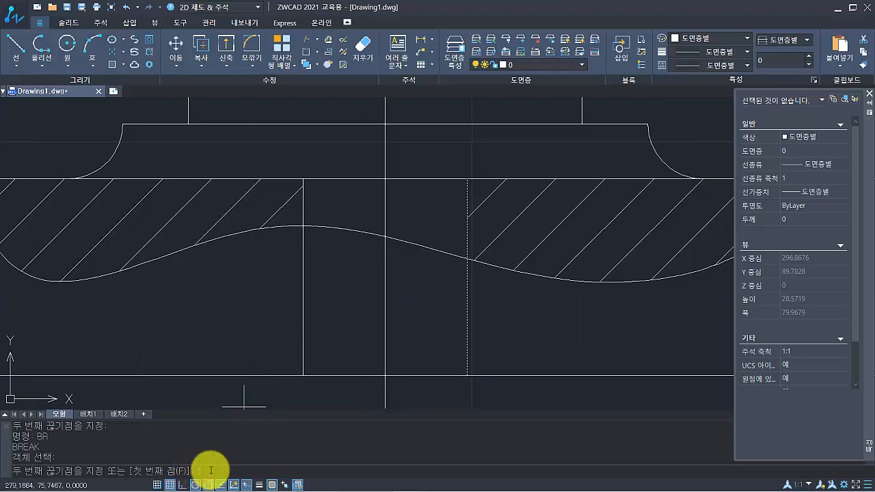
{"action": "key", "text": "Return"}
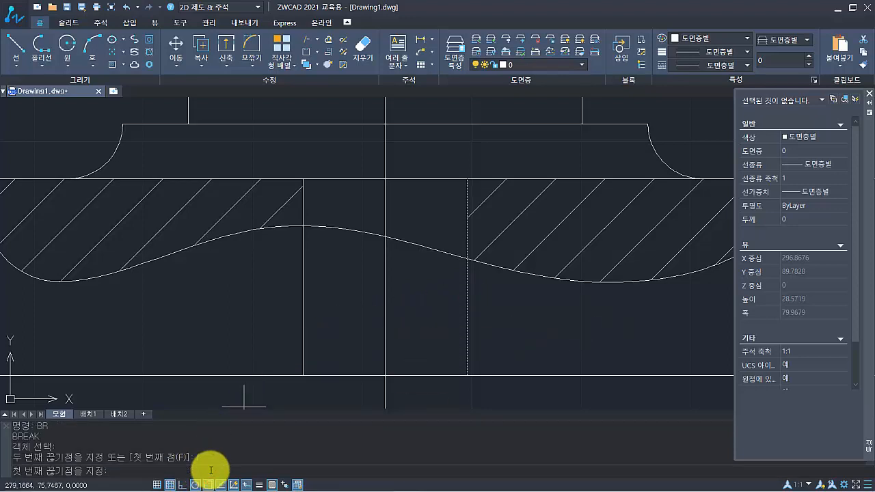
{"action": "left_click", "coordinate": [468, 258]}
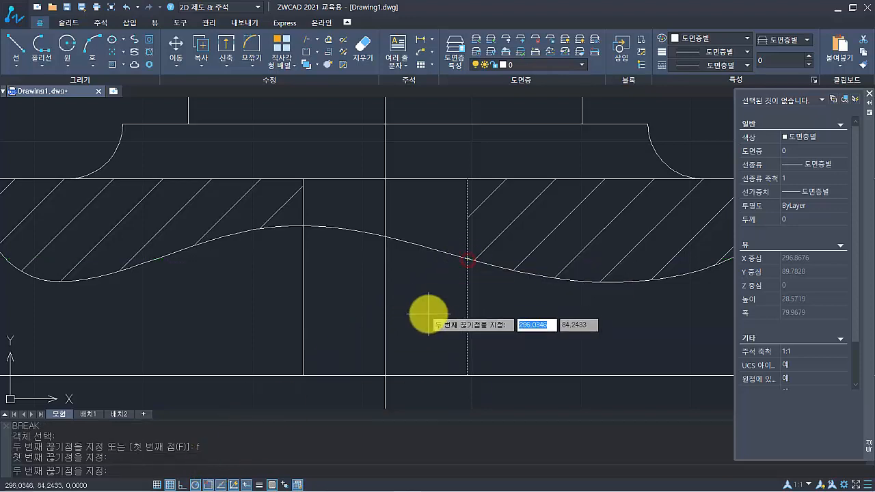
{"action": "left_click", "coordinate": [468, 259]}
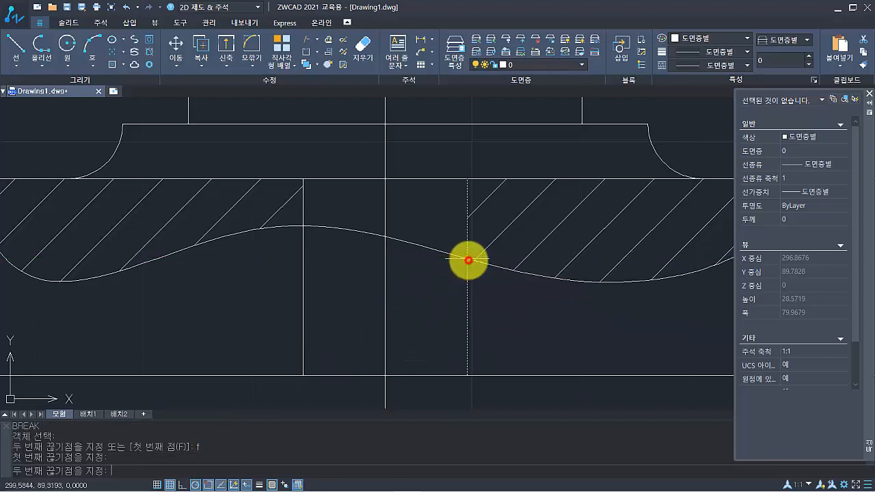
{"action": "scroll", "coordinate": [489, 307], "scroll_direction": "down", "scroll_amount": 2}
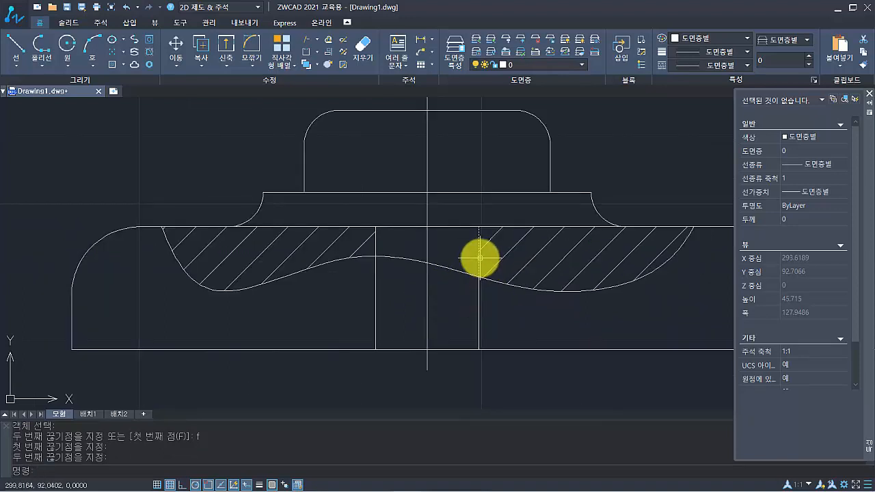
Open the layer properties manager and undock it as a floating window over the drawing
{"action": "scroll", "coordinate": [529, 321], "scroll_direction": "down", "scroll_amount": 2}
{"action": "middle_click_drag", "start_coordinate": [531, 322], "coordinate": [336, 322]}
{"action": "scroll", "coordinate": [353, 326], "scroll_direction": "down", "scroll_amount": 2}
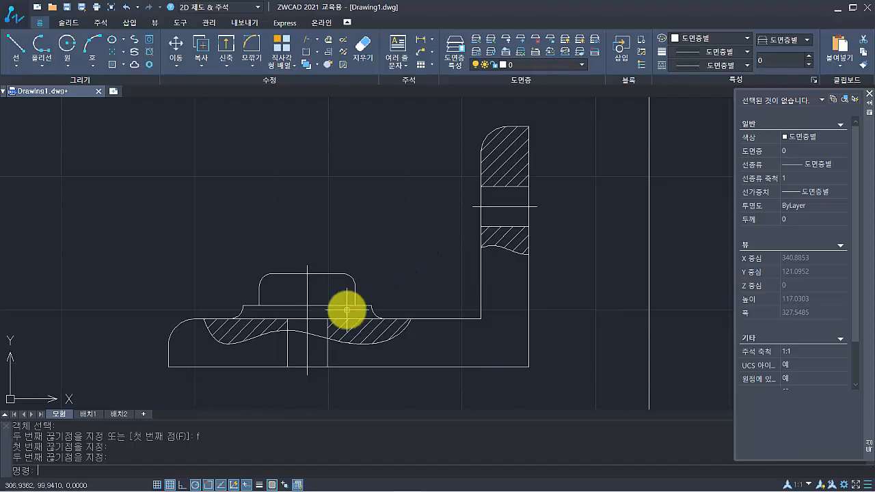
{"action": "type", "text": "la"}
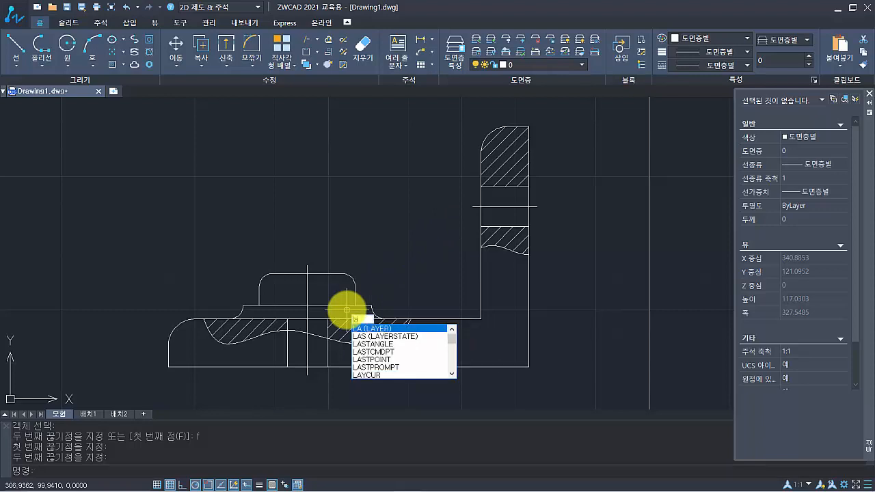
{"action": "key", "text": "Return"}
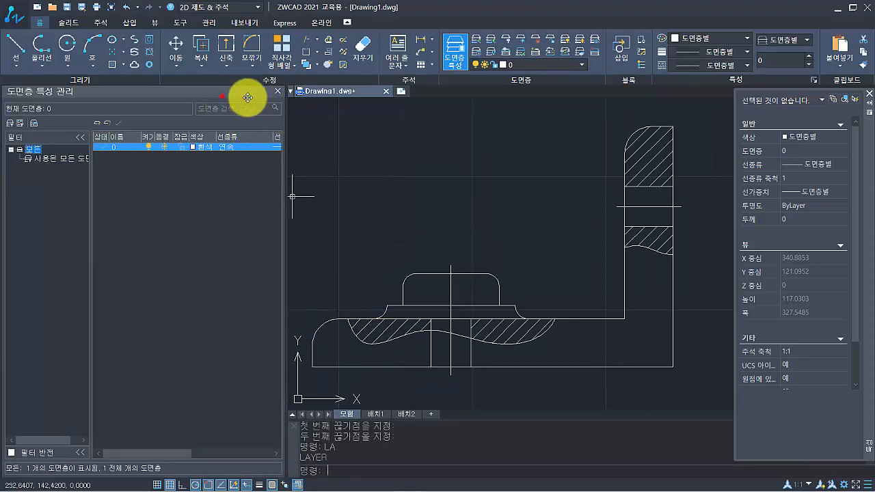
{"action": "mouse_move", "coordinate": [443, 161]}
{"action": "left_mouse_down"}
{"action": "mouse_move", "coordinate": [541, 240]}
{"action": "mouse_move", "coordinate": [606, 220]}
{"action": "mouse_move", "coordinate": [719, 220]}
{"action": "left_mouse_up"}
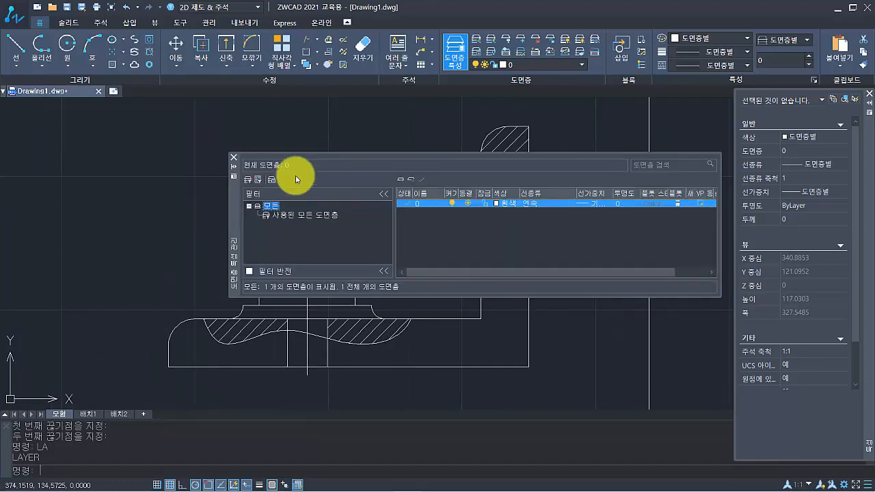
Enlarge the layer manager for more room and create a layer named 윤곽선 with the colour green
{"action": "left_click_drag", "start_coordinate": [234, 213], "coordinate": [80, 193]}
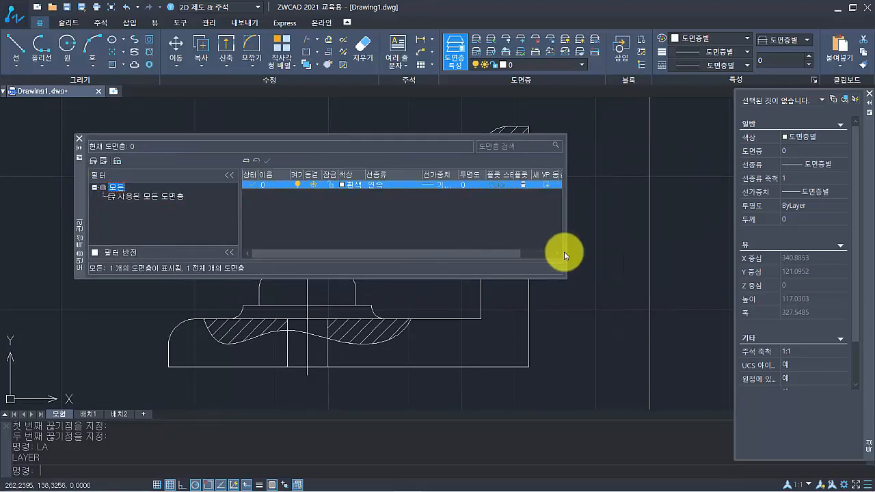
{"action": "left_click_drag", "start_coordinate": [566, 240], "coordinate": [695, 346]}
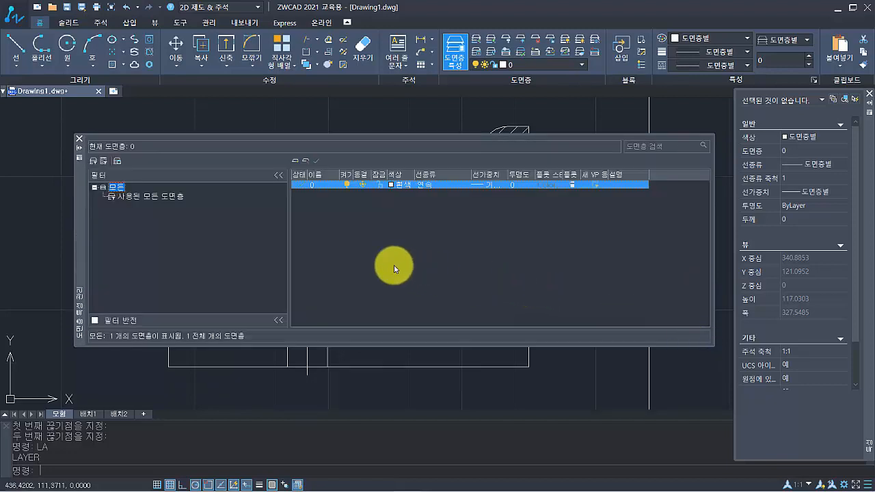
{"action": "left_click", "coordinate": [296, 164]}
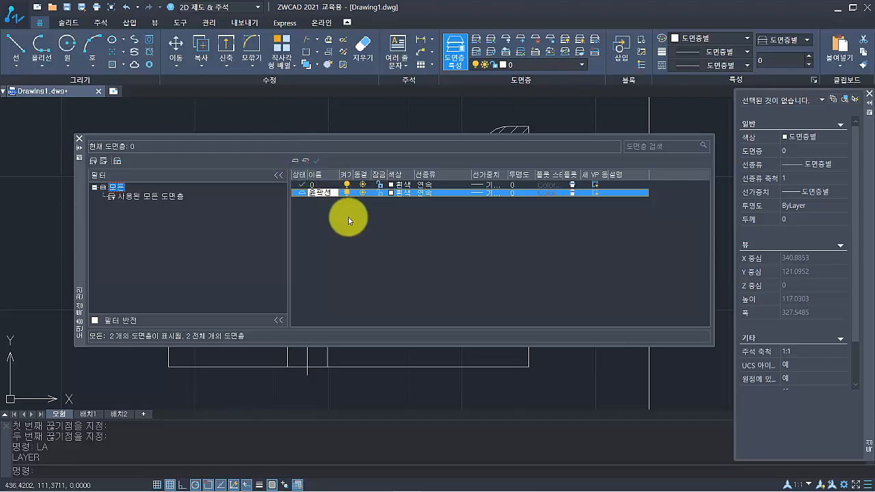
{"action": "left_click", "coordinate": [403, 195]}
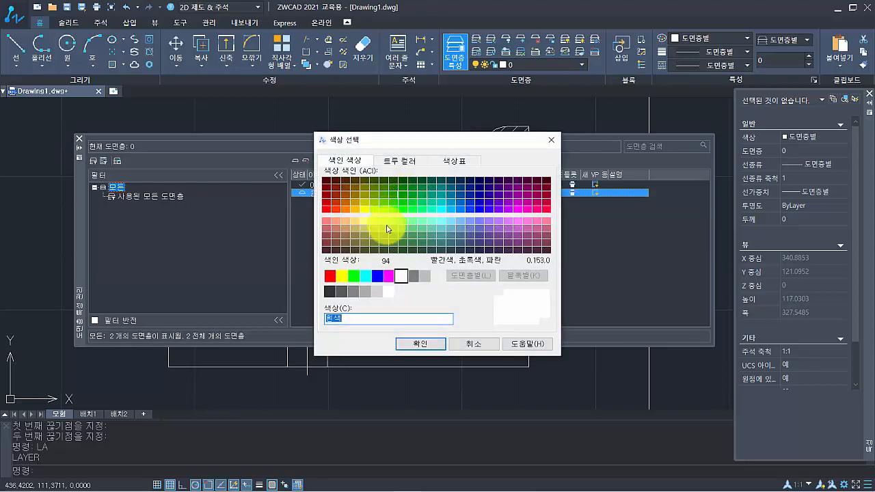
{"action": "left_click", "coordinate": [353, 276]}
{"action": "left_click", "coordinate": [420, 344]}
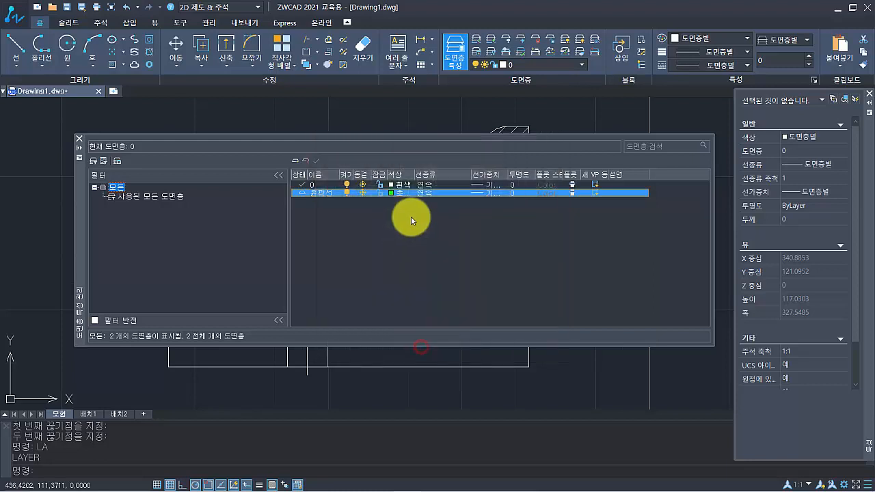
Widen the colour and lineweight columns and set the 윤곽선 layer's lineweight to 0.50 mm
{"action": "left_click_drag", "start_coordinate": [414, 174], "coordinate": [435, 174]}
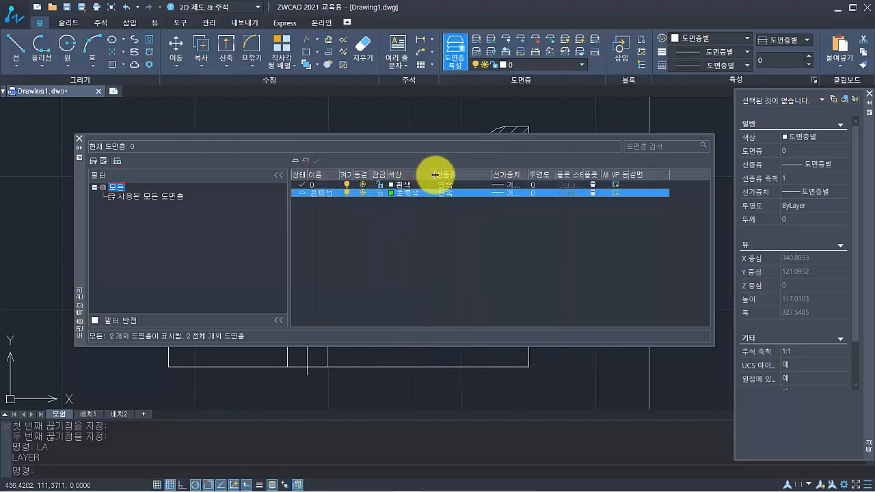
{"action": "left_click_drag", "start_coordinate": [528, 174], "coordinate": [549, 174]}
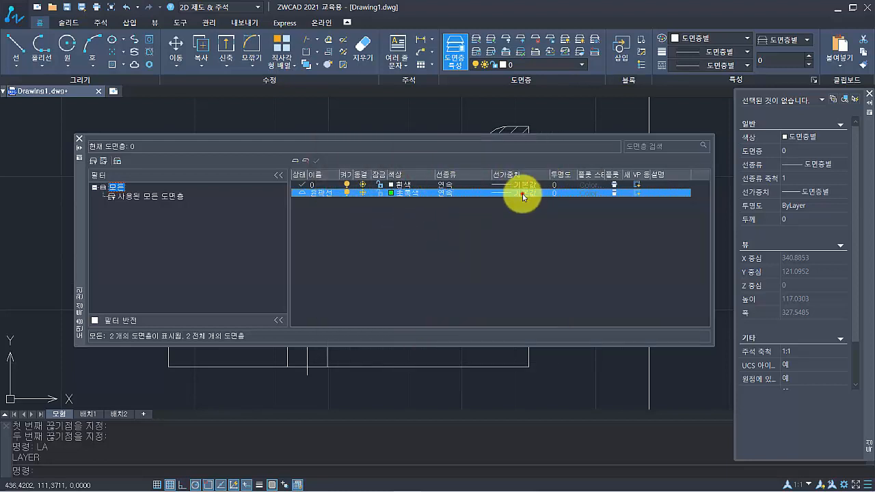
{"action": "left_click", "coordinate": [523, 195]}
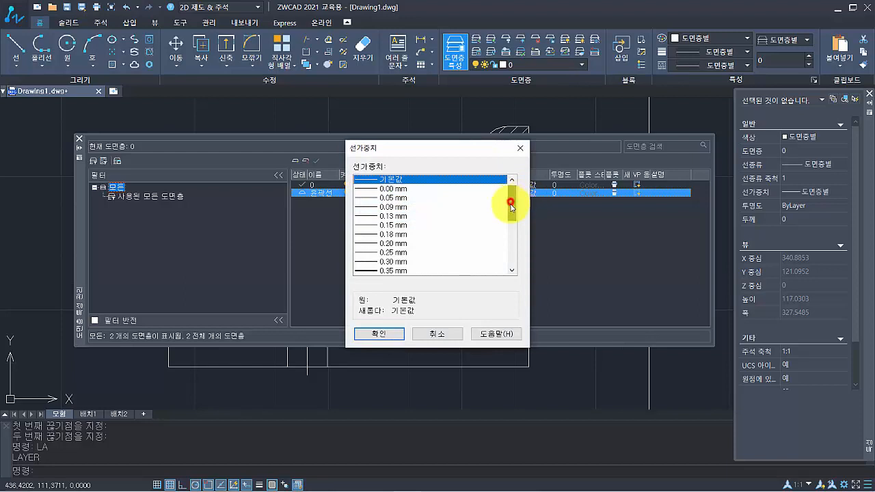
{"action": "left_click_drag", "start_coordinate": [511, 204], "coordinate": [512, 215]}
{"action": "left_click", "coordinate": [392, 253]}
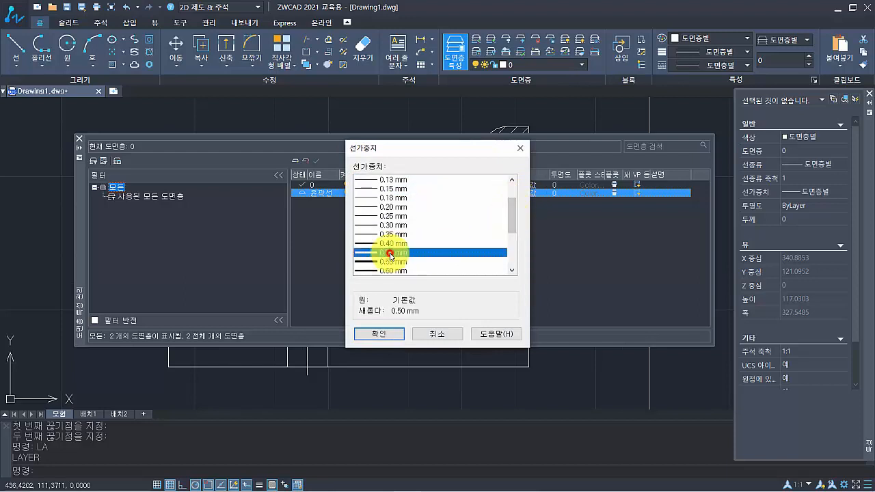
{"action": "left_click", "coordinate": [387, 337]}
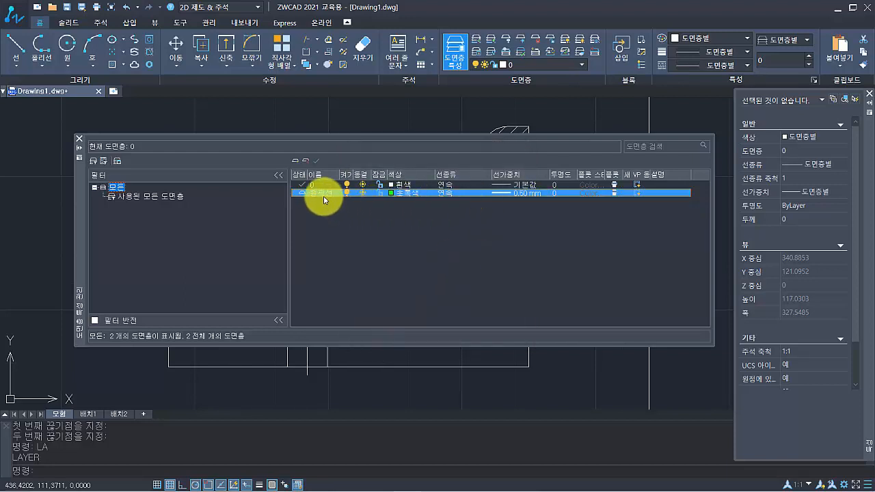
Create a new layer named 숨은선 and set its colour to yellow
{"action": "left_click", "coordinate": [295, 163]}
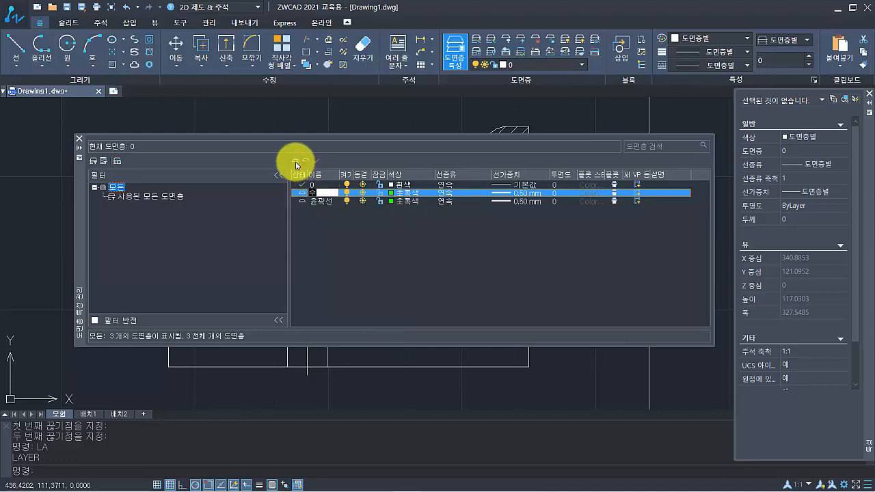
{"action": "left_click", "coordinate": [401, 196]}
{"action": "left_click", "coordinate": [342, 275]}
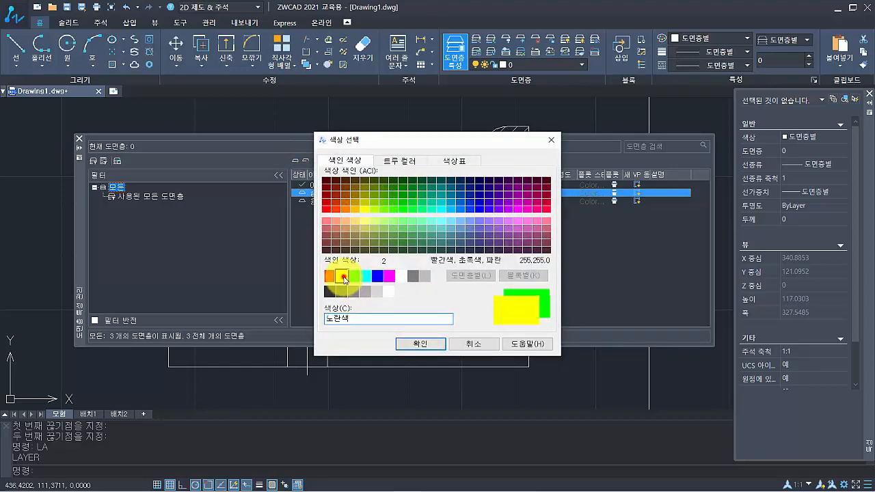
{"action": "left_click", "coordinate": [414, 343]}
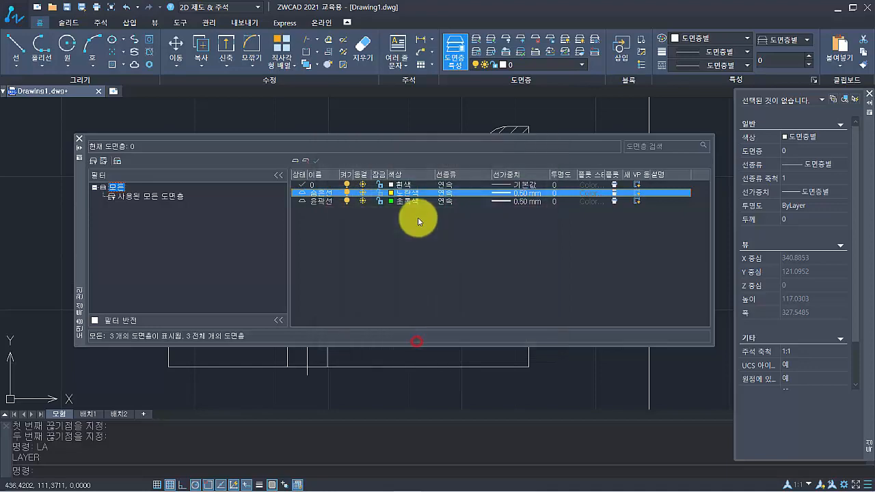
Load the HIDDEN2 linetype and assign it to the 숨은선 layer
{"action": "left_click", "coordinate": [446, 197]}
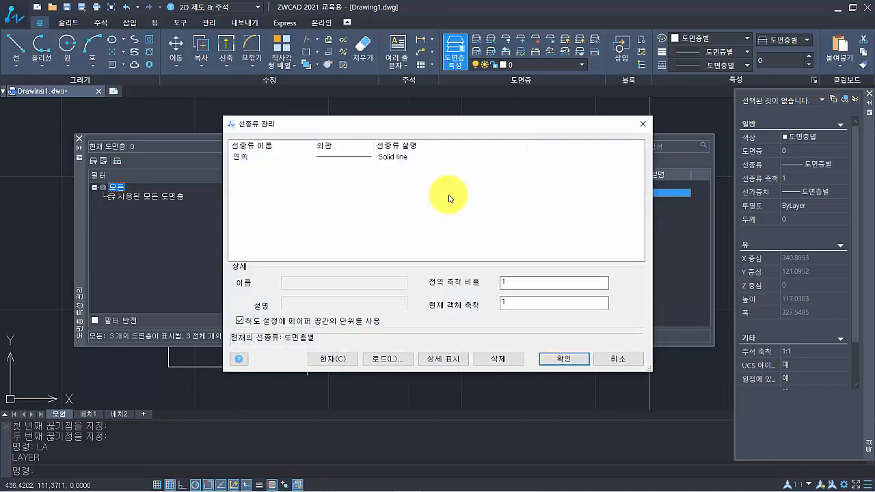
{"action": "left_click", "coordinate": [397, 359]}
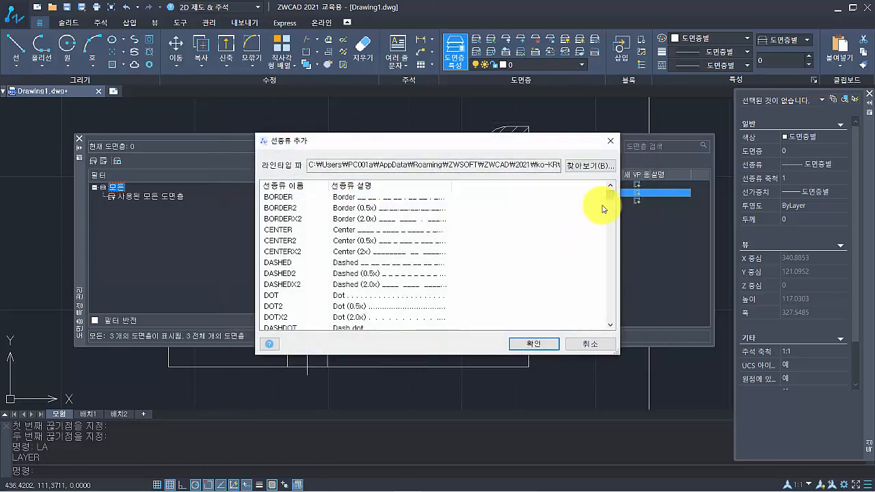
{"action": "left_click_drag", "start_coordinate": [610, 195], "coordinate": [608, 207]}
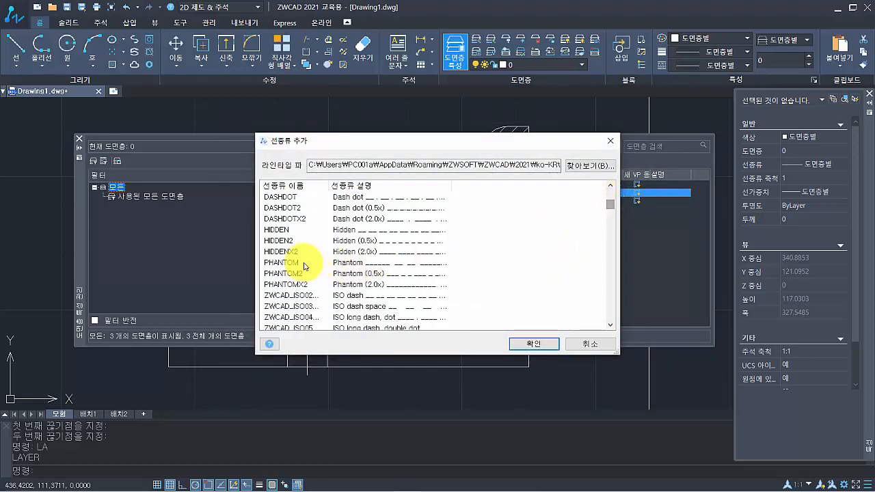
{"action": "left_click", "coordinate": [351, 243]}
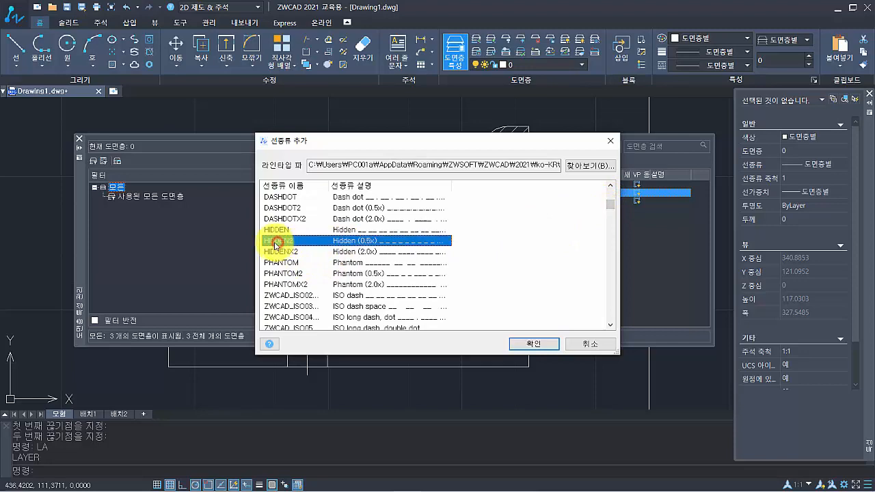
{"action": "left_click", "coordinate": [514, 342]}
{"action": "left_click", "coordinate": [256, 168]}
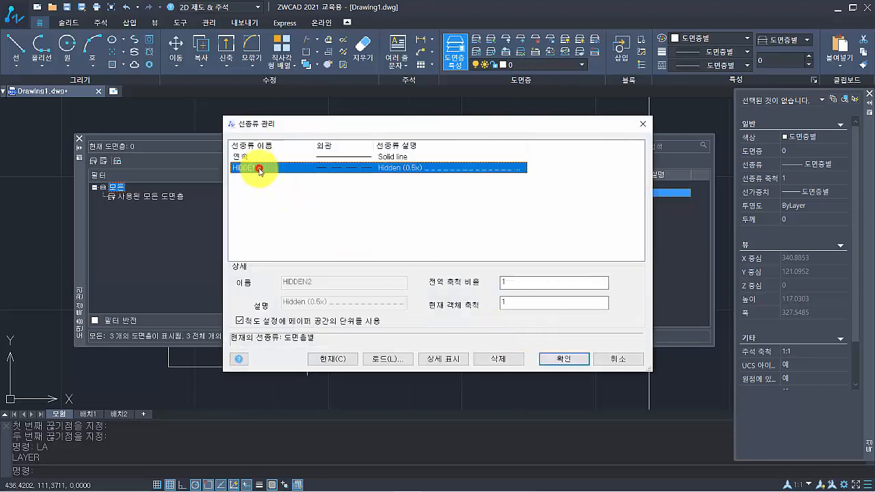
{"action": "left_click", "coordinate": [559, 359]}
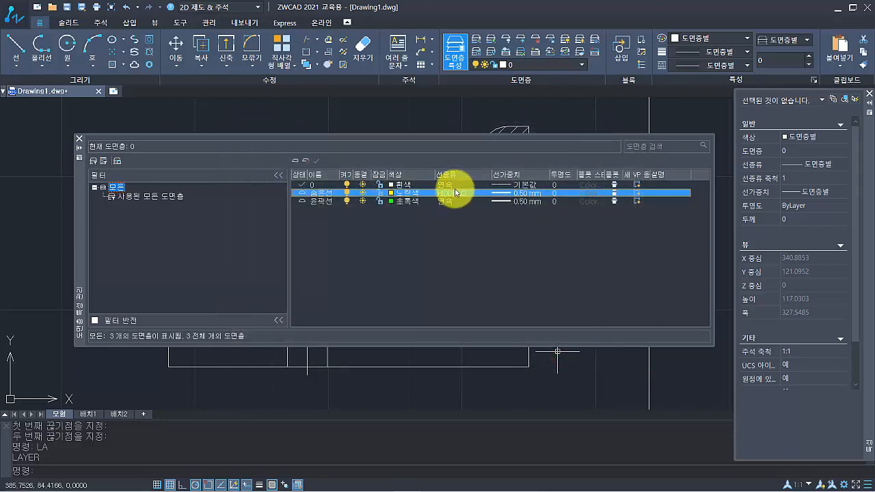
Set the lineweight of the 숨은선 layer to 0.35 mm
{"action": "left_click", "coordinate": [512, 196]}
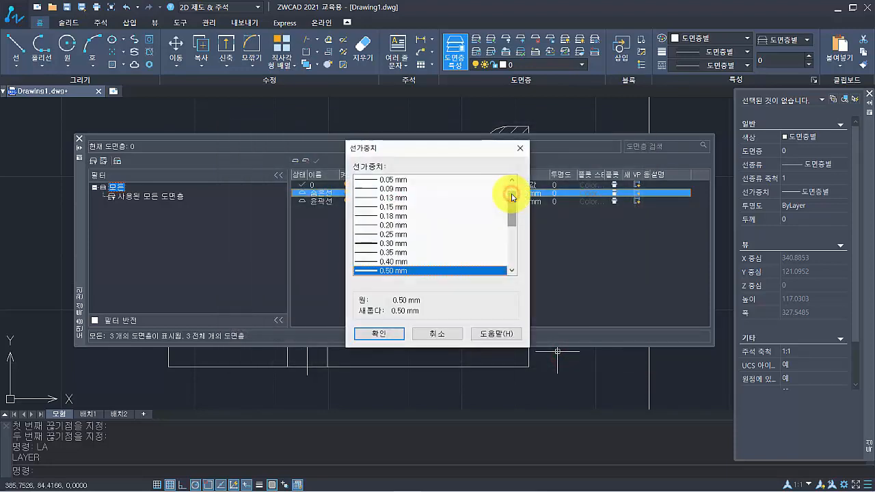
{"action": "left_click", "coordinate": [402, 253]}
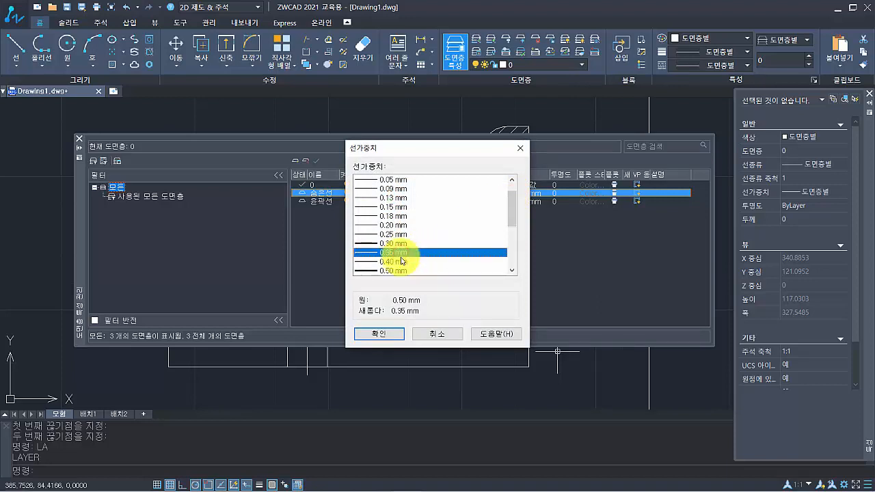
{"action": "left_click", "coordinate": [379, 335]}
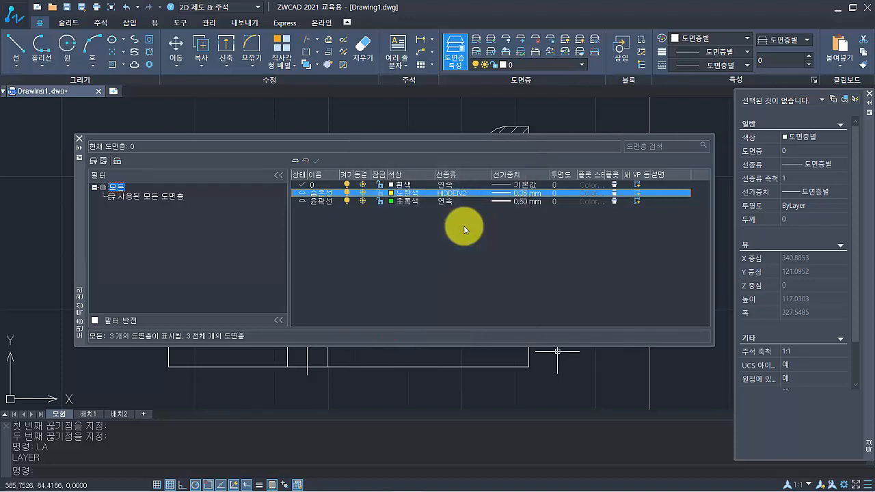
Create a new layer named 중심선 and set its colour to red
{"action": "left_click", "coordinate": [297, 162]}
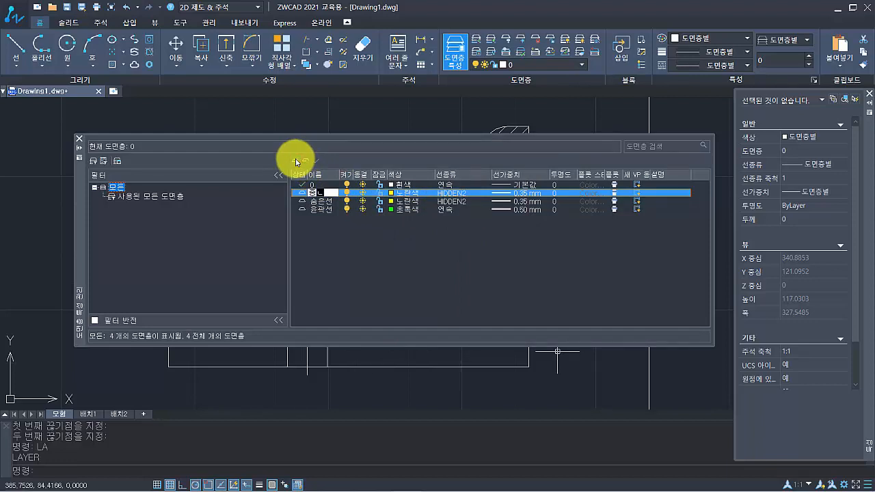
{"action": "type", "text": "중심선"}
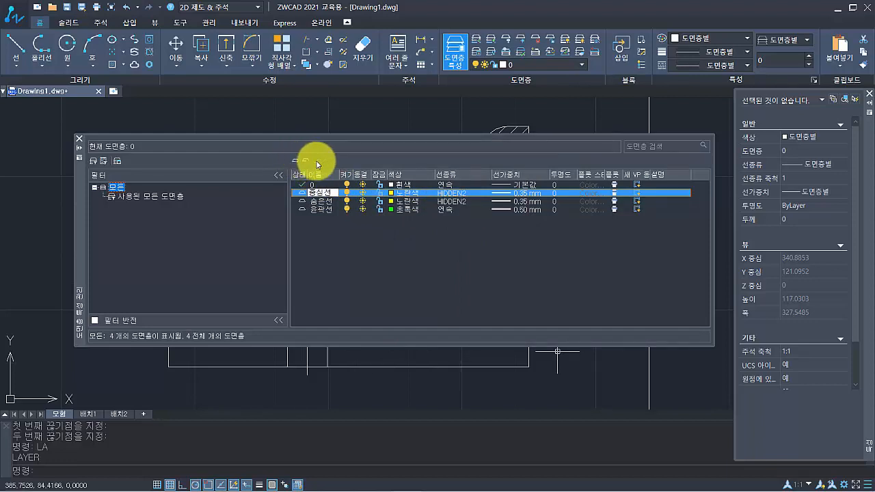
{"action": "left_click", "coordinate": [394, 194]}
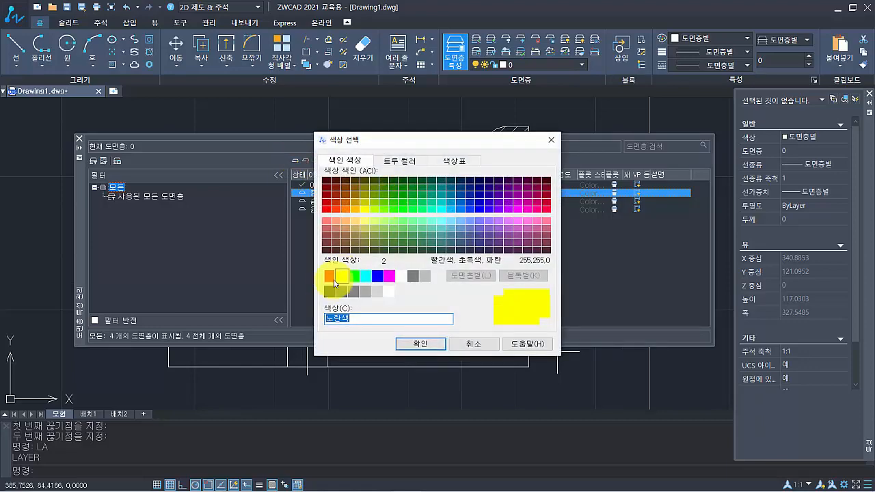
{"action": "left_click", "coordinate": [331, 277]}
{"action": "left_click", "coordinate": [414, 344]}
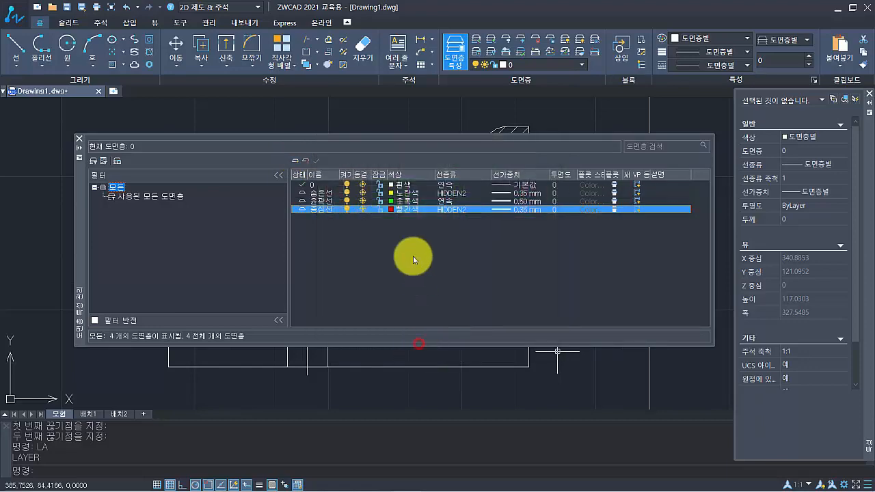
Load the CENTER2 linetype and assign it to the 중심선 layer
{"action": "left_click", "coordinate": [455, 211]}
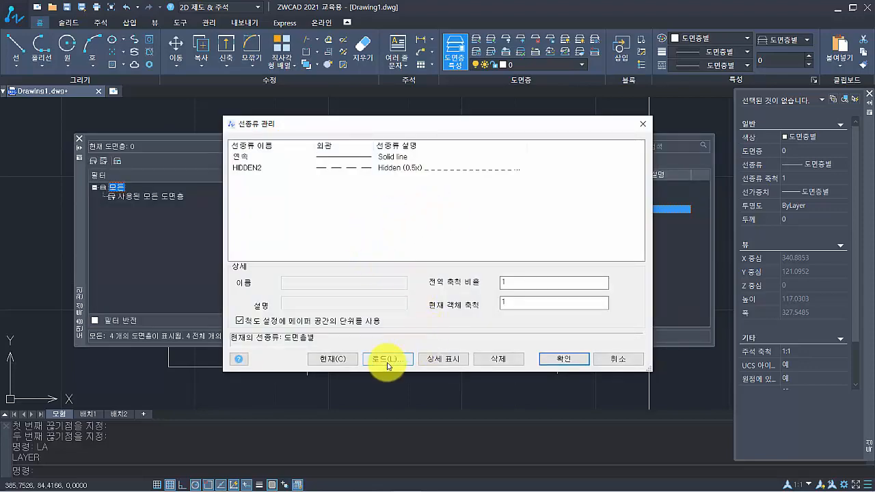
{"action": "left_click", "coordinate": [387, 363]}
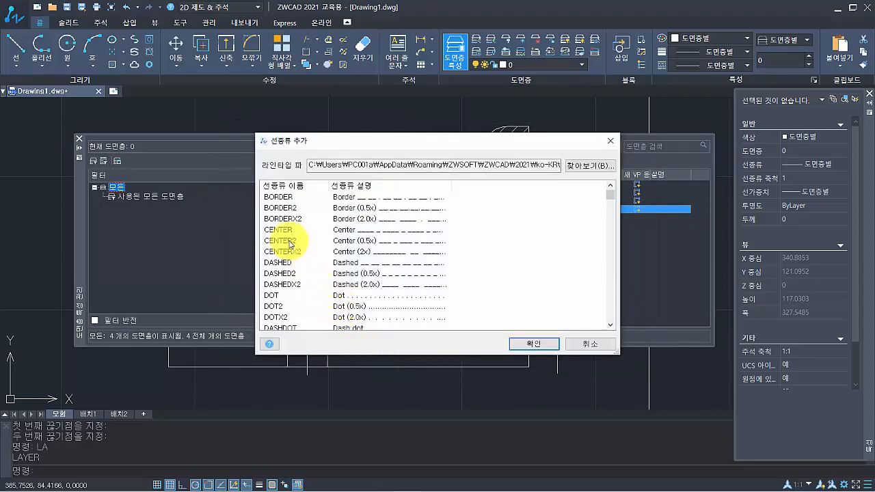
{"action": "left_click", "coordinate": [290, 242]}
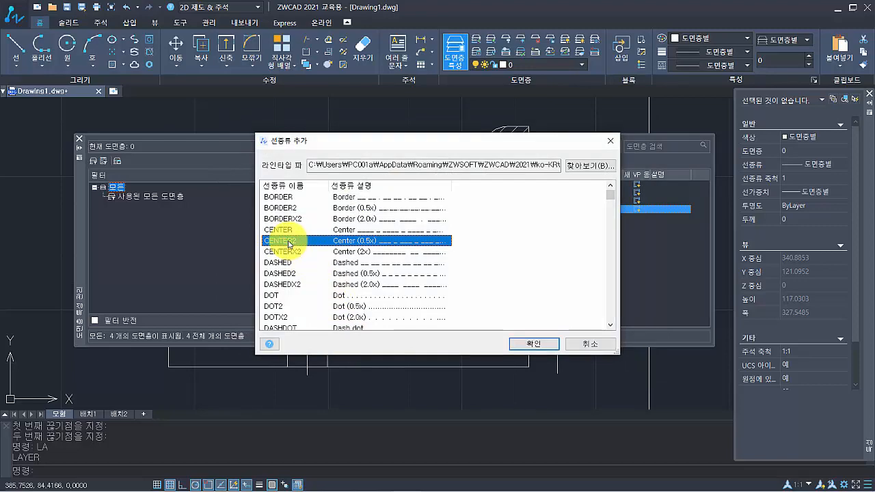
{"action": "left_click", "coordinate": [527, 343]}
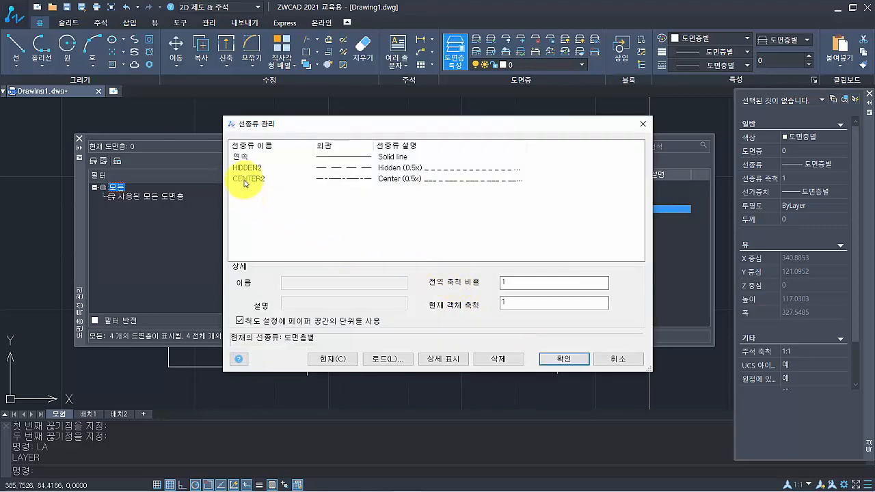
{"action": "left_click", "coordinate": [250, 181]}
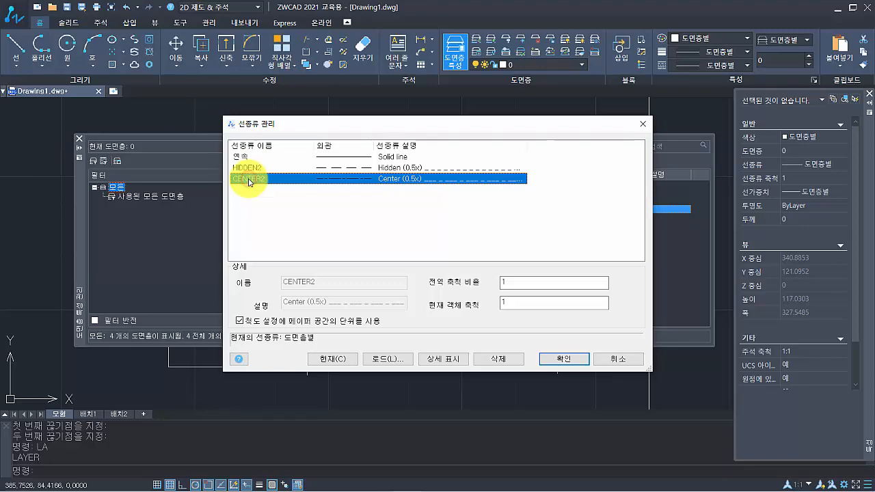
{"action": "left_click", "coordinate": [549, 361]}
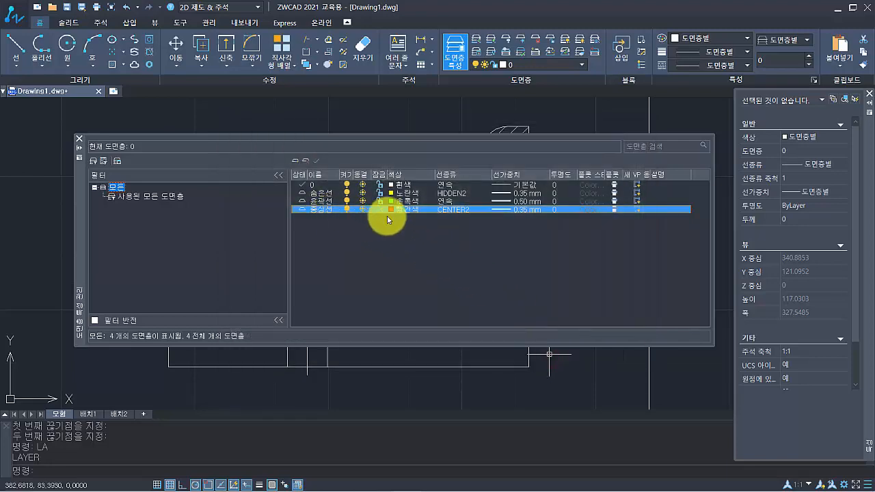
Set the lineweight of the 중심선 layer to 0.18 mm
{"action": "left_click", "coordinate": [510, 210]}
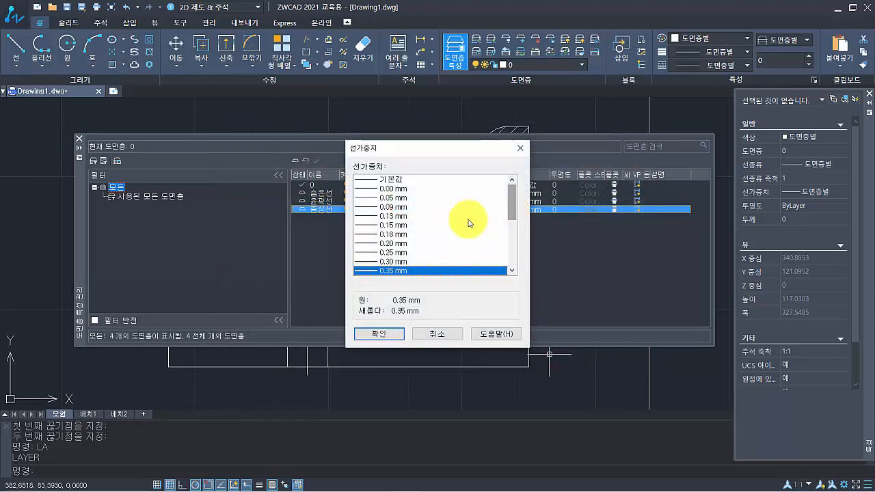
{"action": "left_click", "coordinate": [403, 235]}
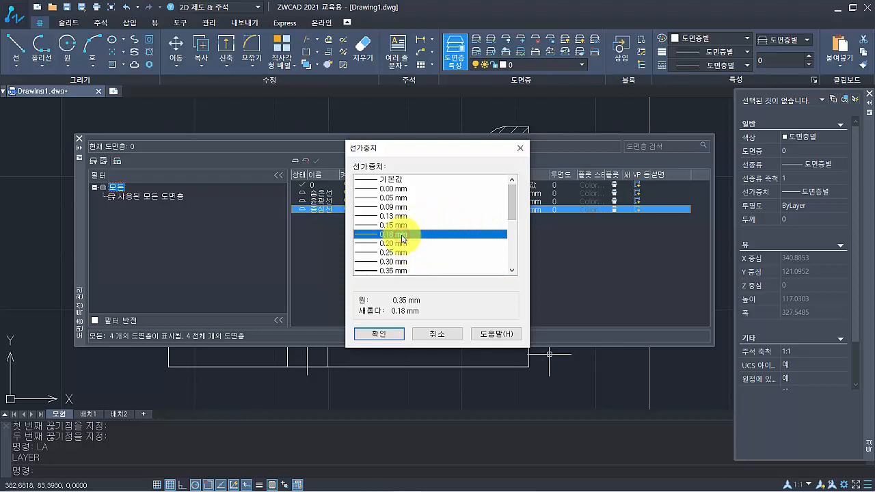
{"action": "left_click", "coordinate": [400, 335]}
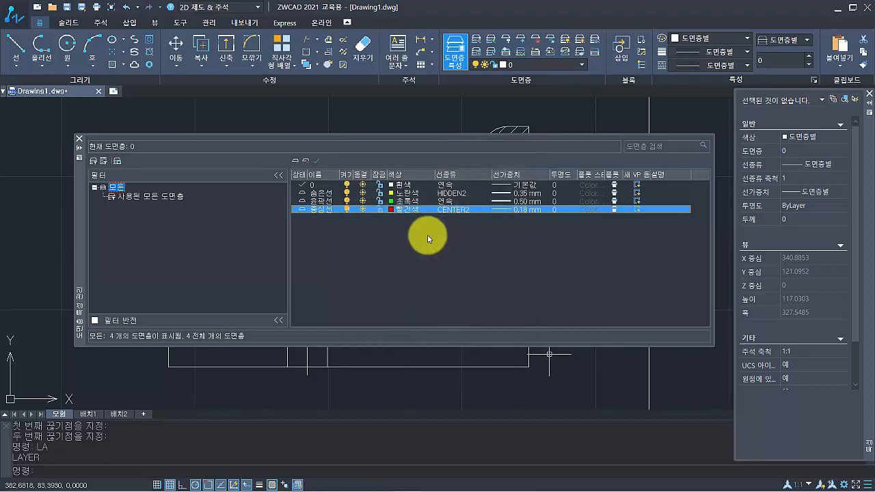
Create a new layer named 가는선 and assign it the continuous (연속) linetype
{"action": "left_click", "coordinate": [295, 161]}
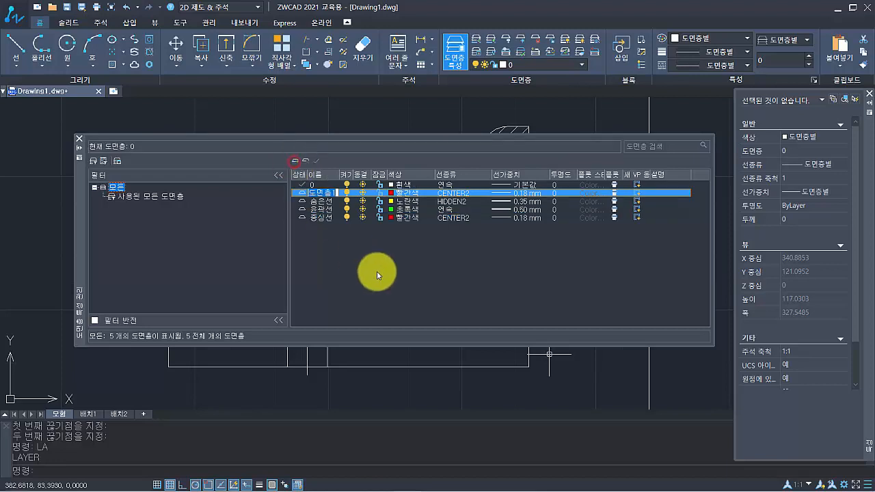
{"action": "type", "text": "기준선"}
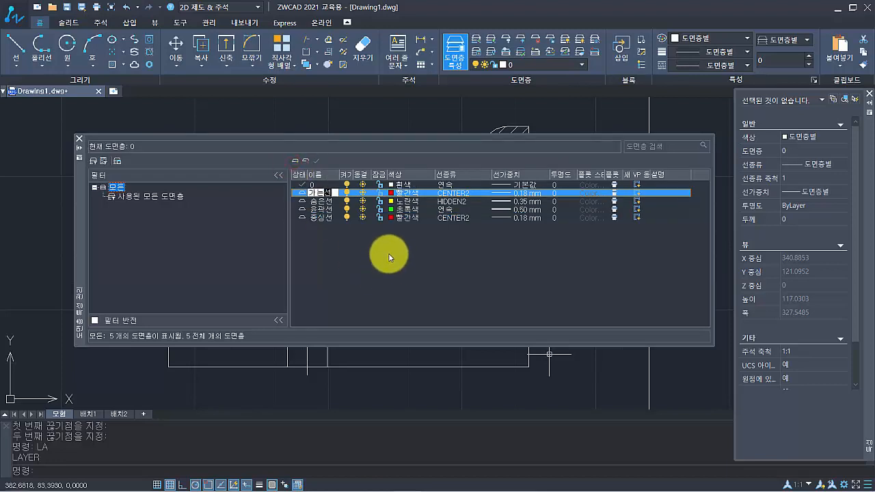
{"action": "left_click", "coordinate": [459, 195]}
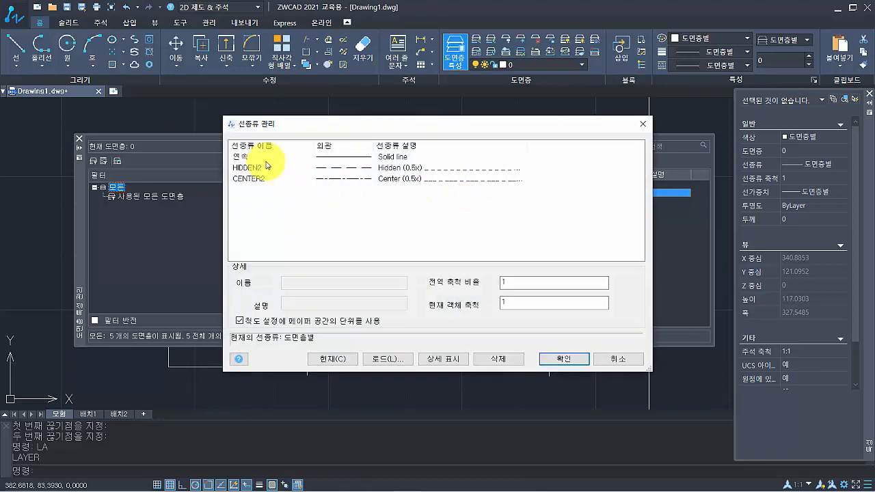
{"action": "left_click", "coordinate": [250, 158]}
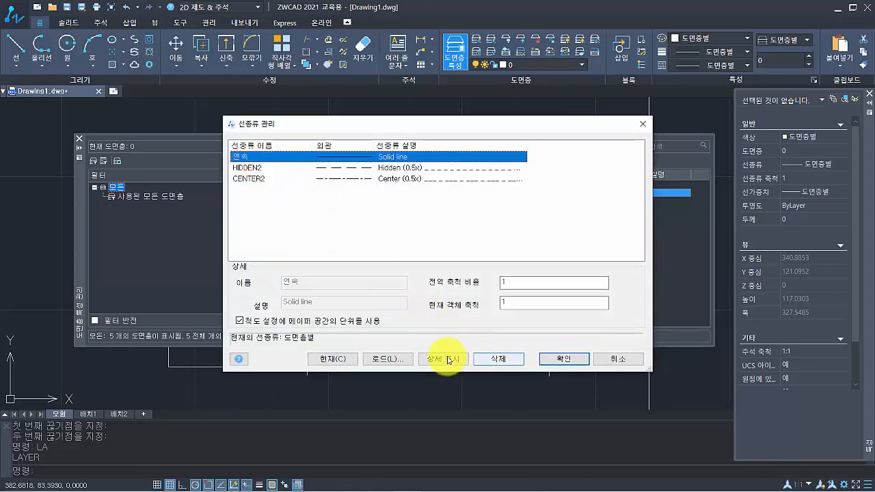
{"action": "left_click", "coordinate": [564, 358]}
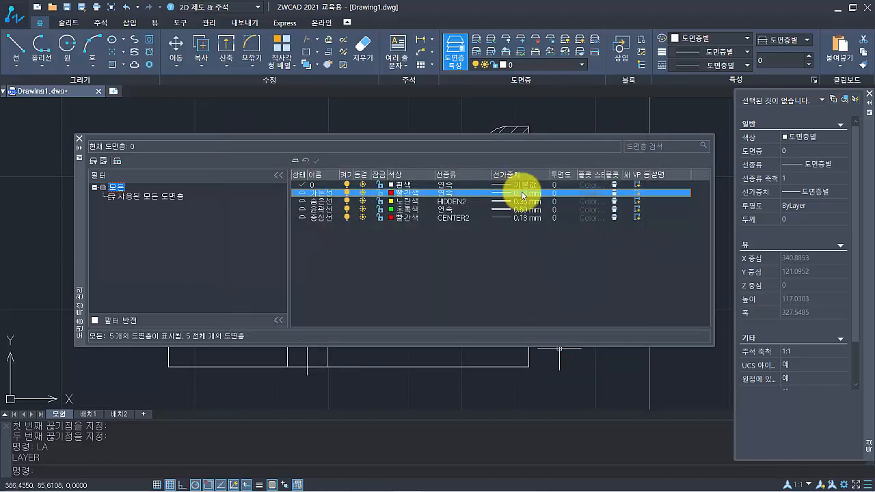
Create a new layer named 치수문자 and set its colour to yellow
{"action": "left_click", "coordinate": [295, 162]}
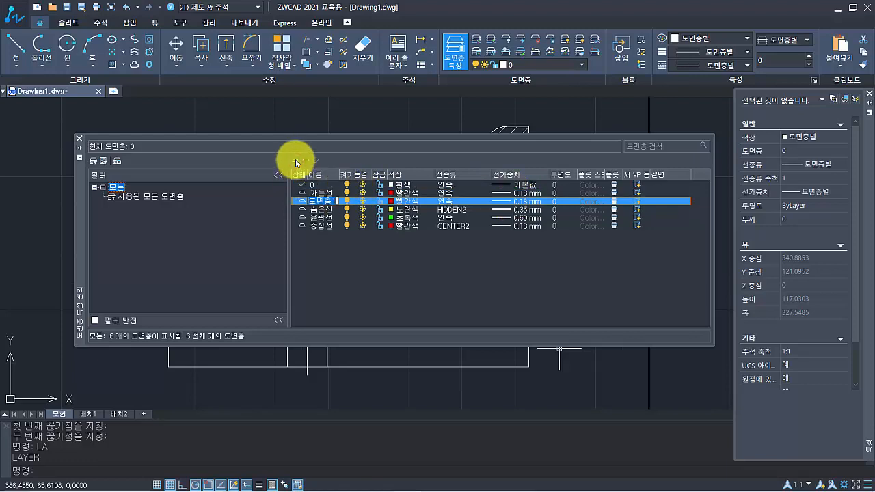
{"action": "type", "text": "문자"}
{"action": "key", "text": "BackSpace"}
{"action": "key", "text": "BackSpace"}
{"action": "type", "text": "치수동자"}
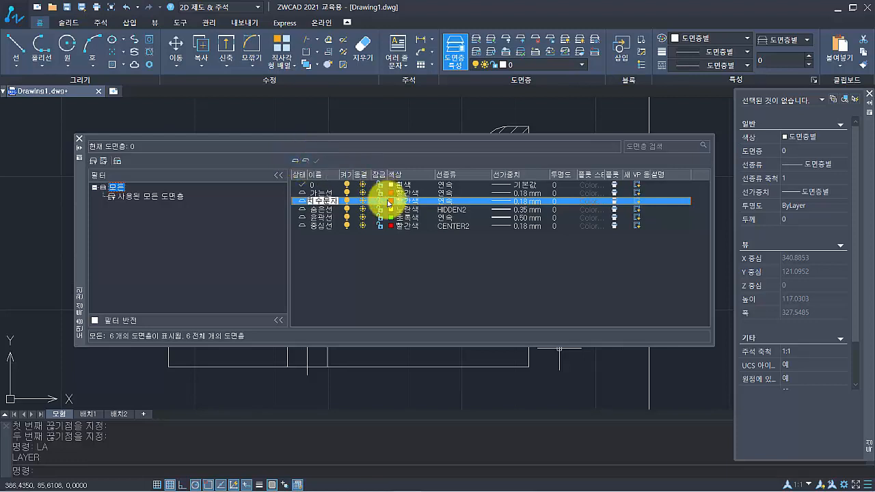
{"action": "left_click", "coordinate": [408, 203]}
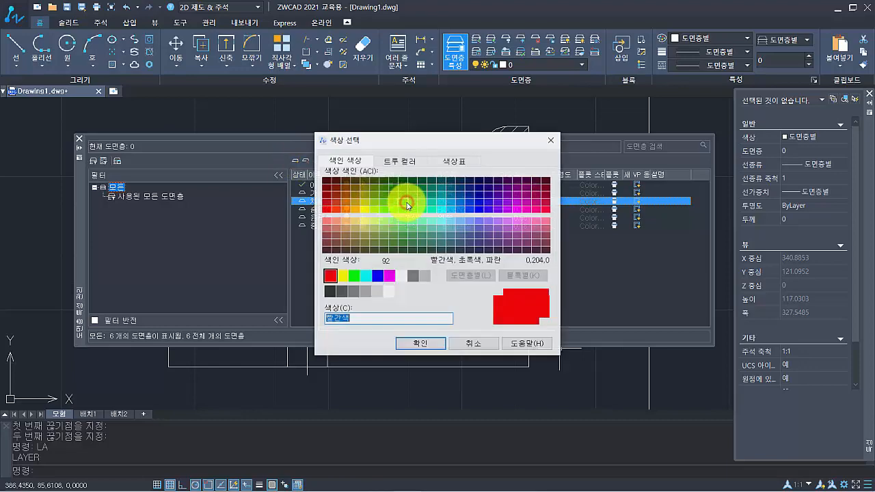
{"action": "left_click", "coordinate": [342, 276]}
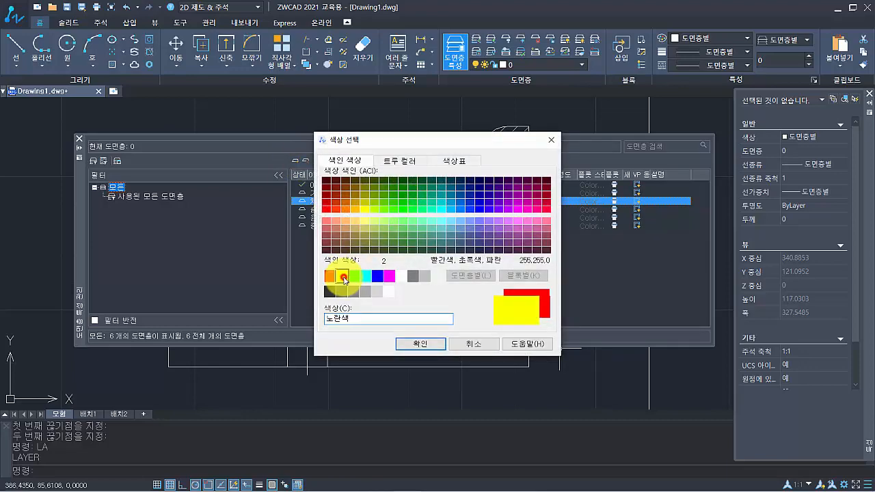
{"action": "left_click", "coordinate": [425, 343]}
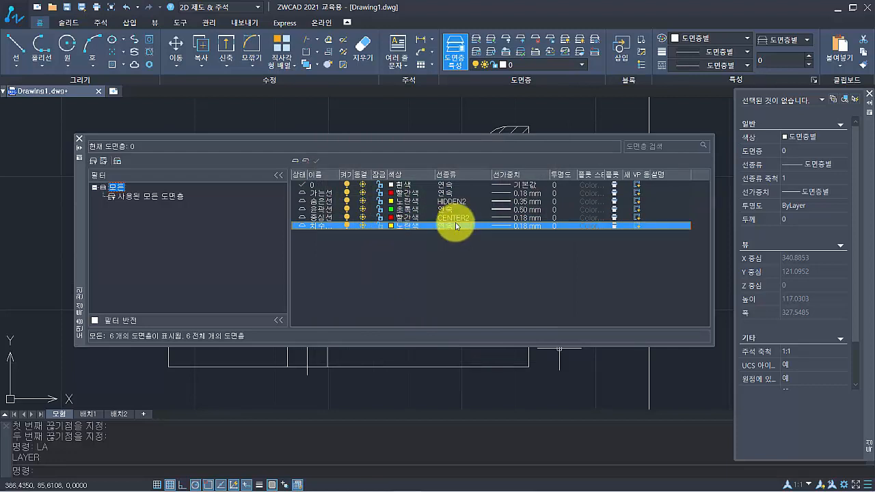
Set the lineweight of the 치수문자 layer to 0.35 mm and widen the layer name column before closing the layer manager
{"action": "left_click", "coordinate": [518, 226]}
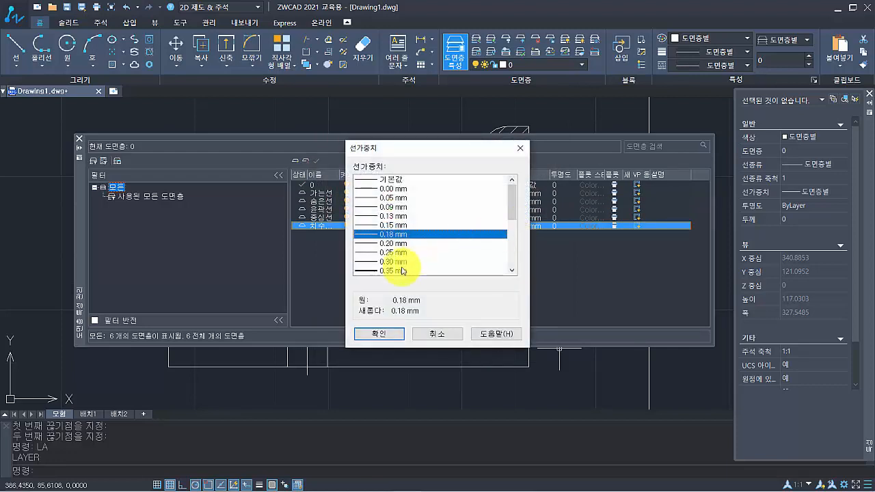
{"action": "left_click", "coordinate": [396, 270]}
{"action": "left_click", "coordinate": [377, 335]}
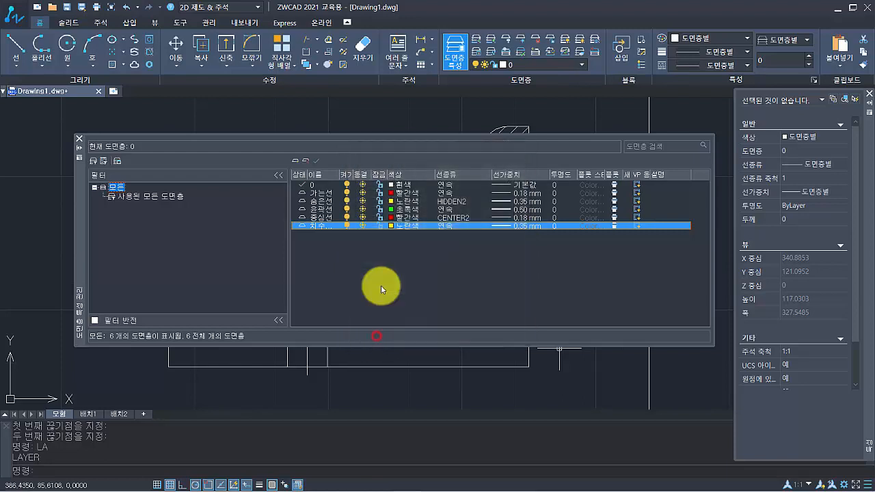
{"action": "left_click_drag", "start_coordinate": [341, 177], "coordinate": [353, 177]}
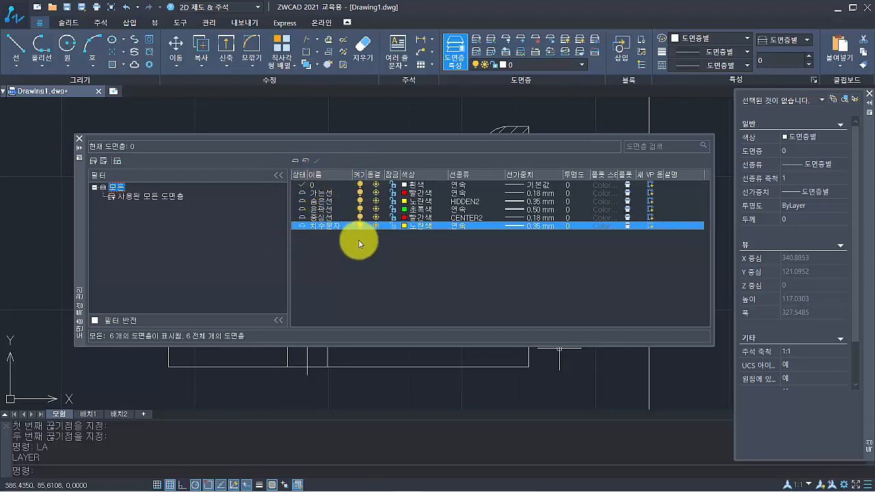
{"action": "left_click", "coordinate": [80, 143]}
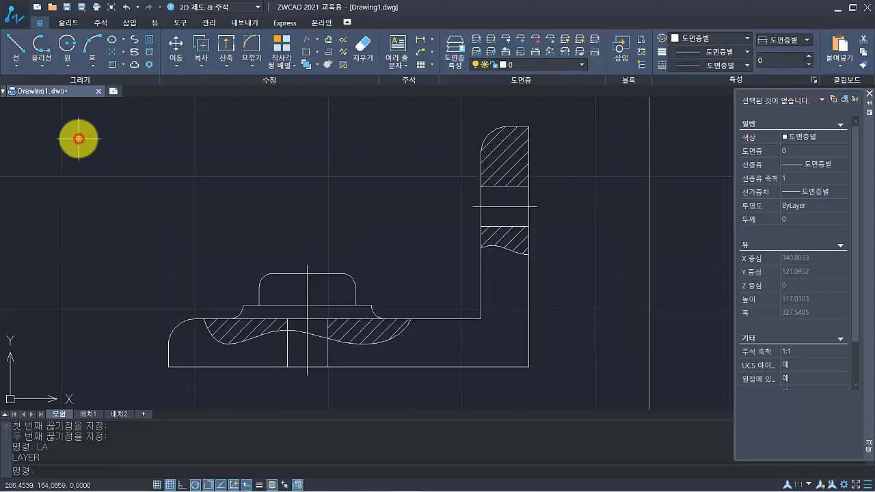
{"action": "left_click", "coordinate": [583, 64]}
{"action": "left_click", "coordinate": [583, 64]}
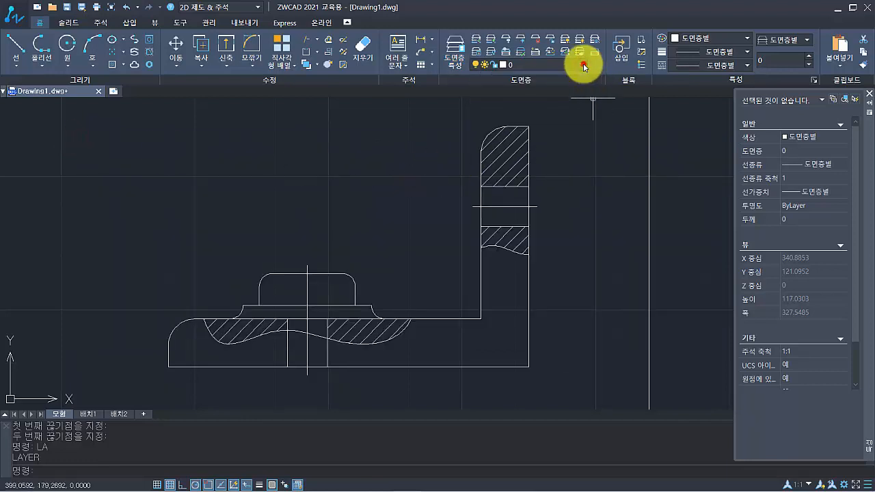
{"action": "left_click", "coordinate": [584, 65]}
{"action": "left_click", "coordinate": [583, 64]}
{"action": "left_click", "coordinate": [583, 64]}
{"action": "left_click", "coordinate": [583, 64]}
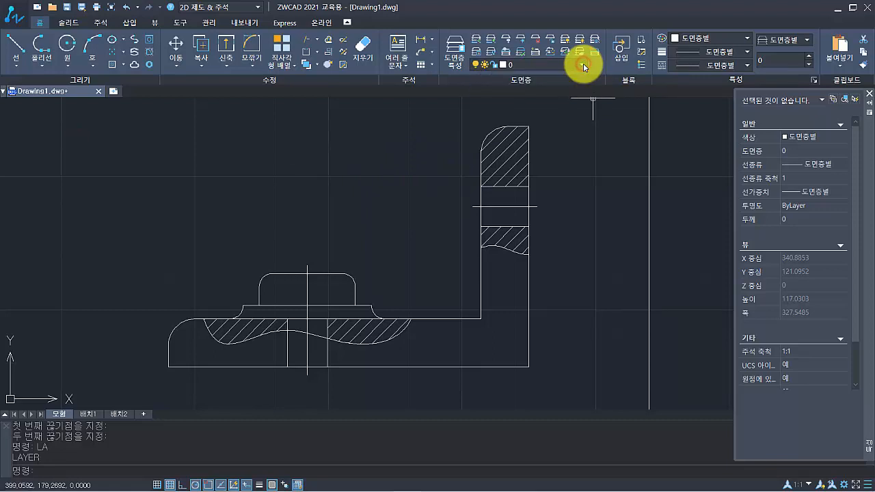
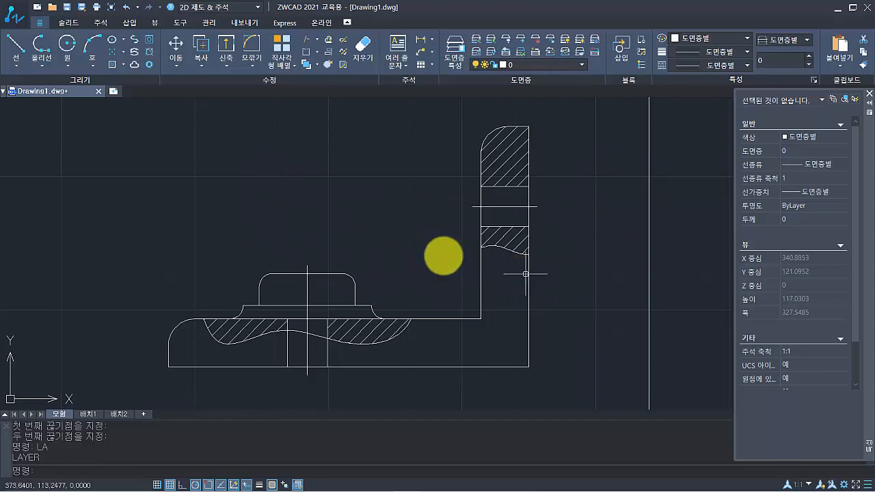
Draw five separate, roughly parallel slanted lines about 75 mm long in the empty area left of the part
{"action": "scroll", "coordinate": [267, 221], "scroll_direction": "down", "scroll_amount": 2}
{"action": "mouse_move", "coordinate": [275, 222]}
{"action": "middle_mouse_down"}
{"action": "mouse_move", "coordinate": [389, 231]}
{"action": "mouse_move", "coordinate": [354, 232]}
{"action": "middle_mouse_up"}
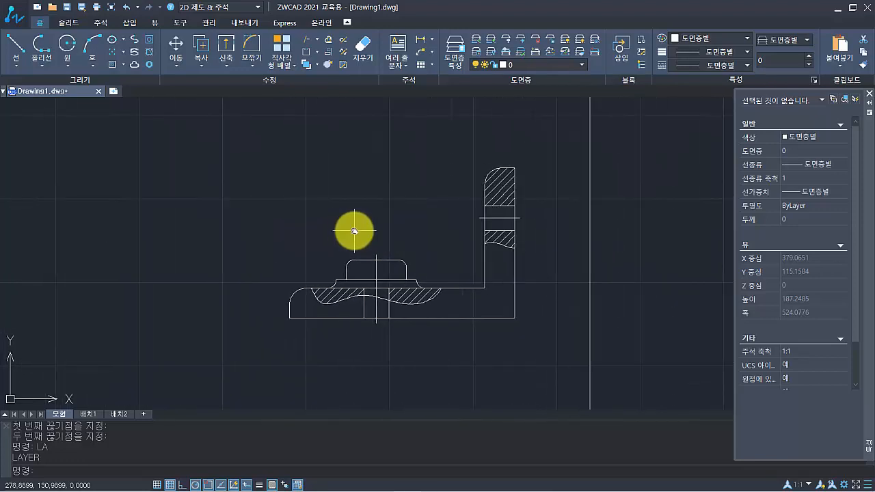
{"action": "type", "text": "|"}
{"action": "key", "text": "Return"}
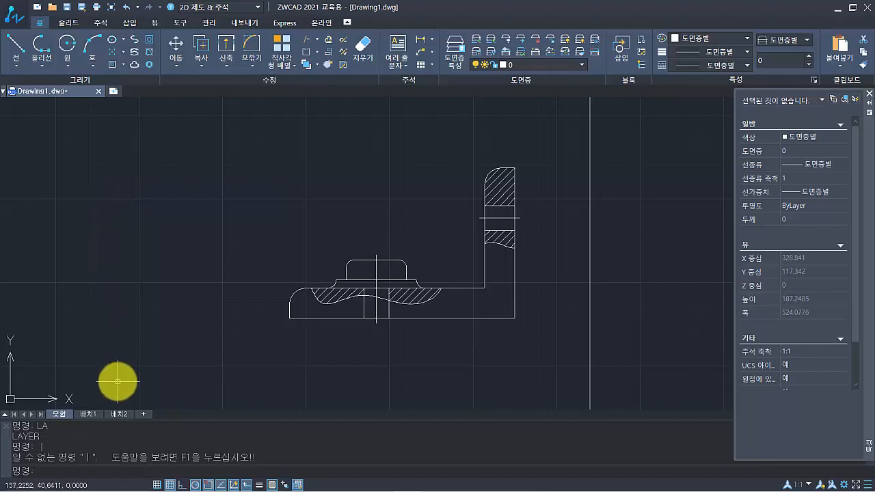
{"action": "type", "text": "L"}
{"action": "key", "text": "Return"}
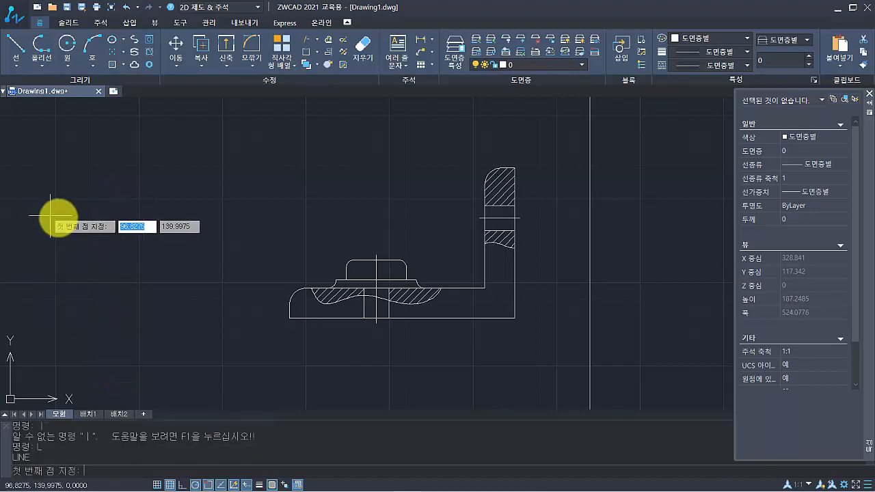
{"action": "left_click", "coordinate": [68, 214]}
{"action": "left_click", "coordinate": [95, 331]}
{"action": "key", "text": "Return"}
{"action": "key", "text": "Return"}
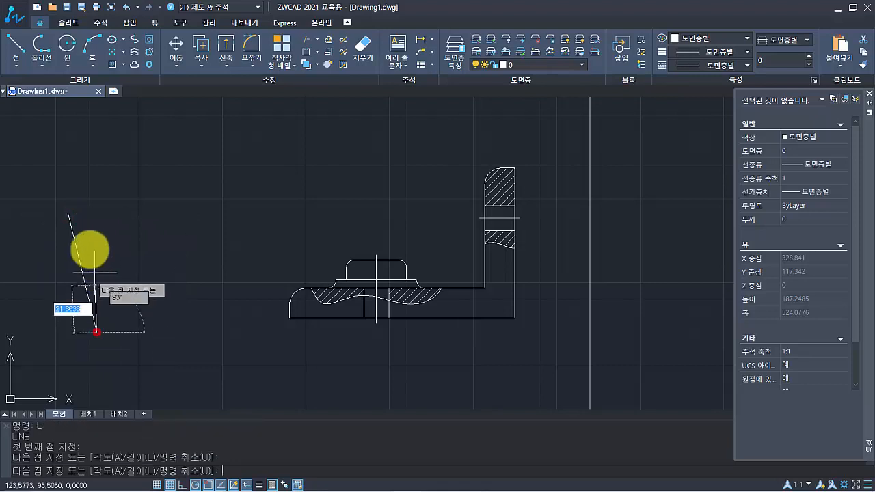
{"action": "left_click", "coordinate": [88, 212]}
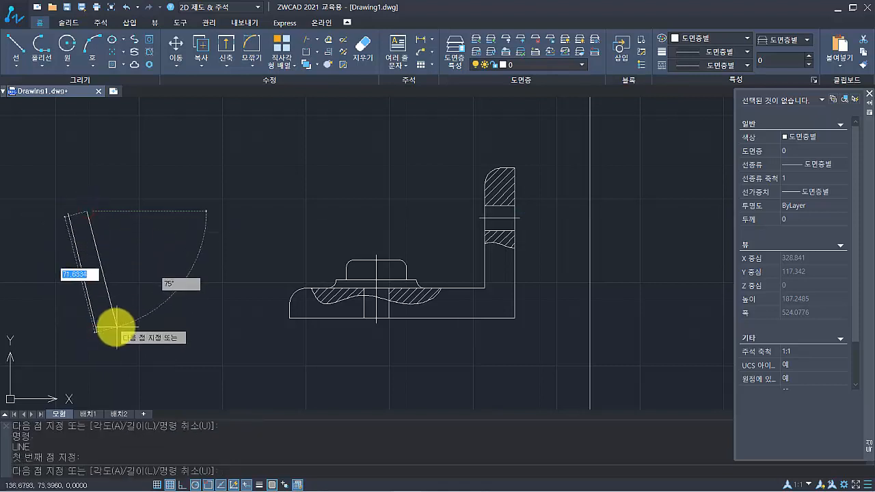
{"action": "left_click", "coordinate": [114, 329]}
{"action": "key", "text": "Return"}
{"action": "key", "text": "Return"}
{"action": "left_click", "coordinate": [109, 212]}
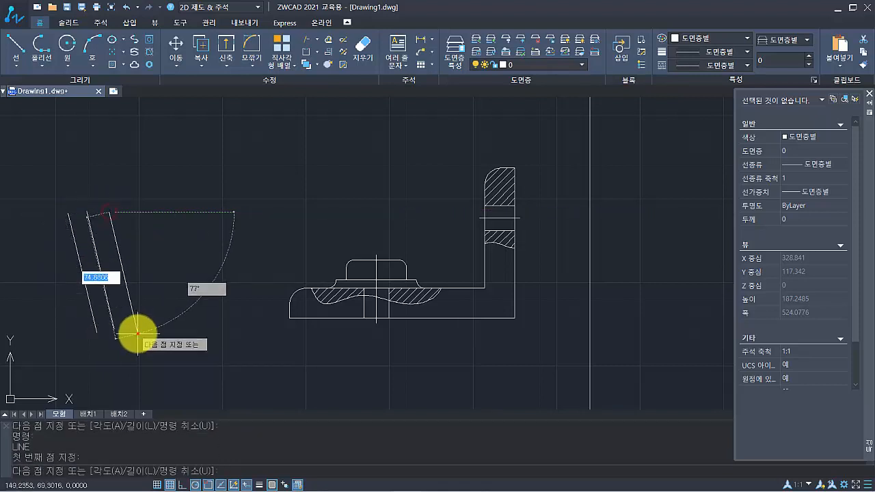
{"action": "left_click", "coordinate": [137, 334]}
{"action": "key", "text": "Return"}
{"action": "key", "text": "Return"}
{"action": "left_click", "coordinate": [129, 212]}
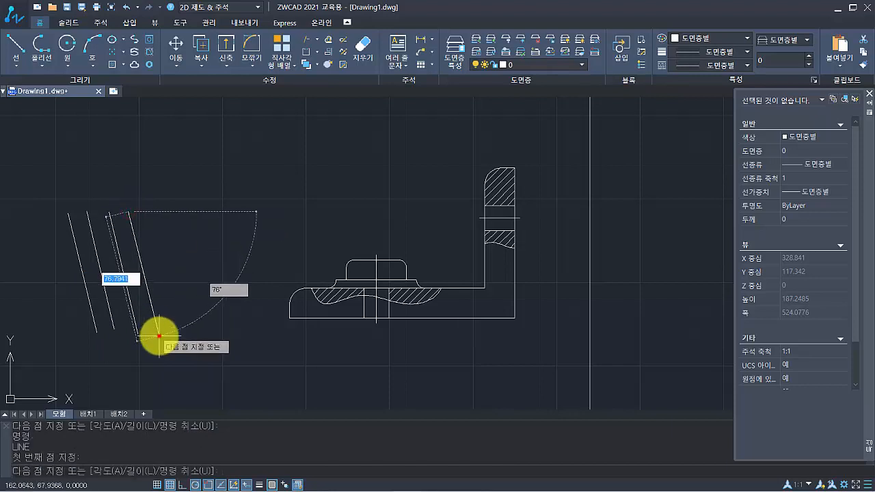
{"action": "left_click", "coordinate": [158, 334]}
{"action": "key", "text": "Return"}
{"action": "key", "text": "Return"}
{"action": "left_click", "coordinate": [153, 212]}
{"action": "left_click", "coordinate": [182, 337]}
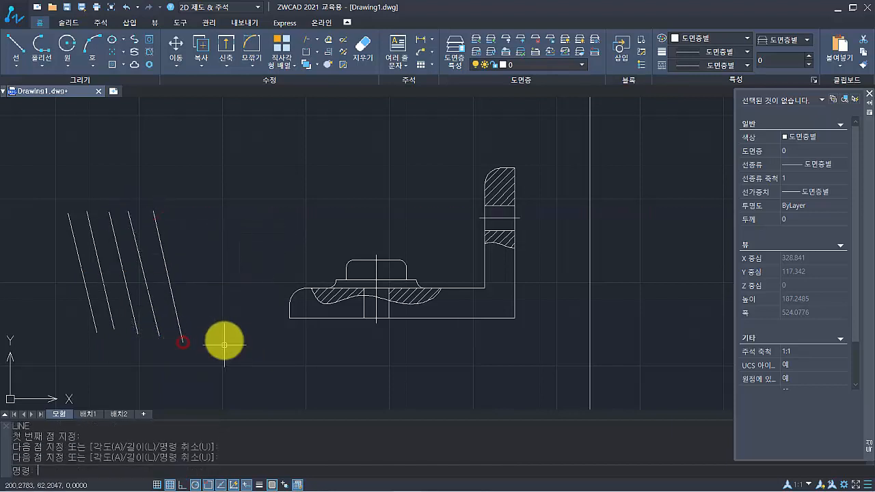
{"action": "key", "text": "Return"}
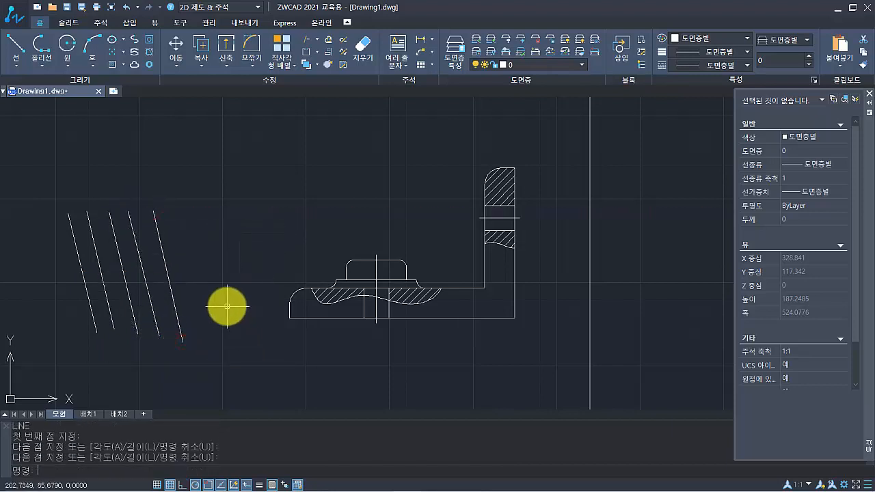
Move the first slanted line from the left onto the 윤곽선 layer
{"action": "left_click", "coordinate": [73, 238]}
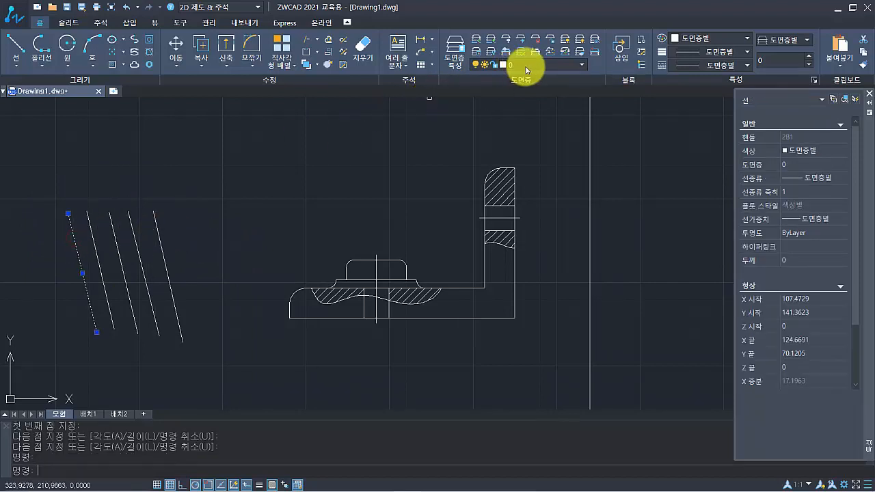
{"action": "left_click", "coordinate": [525, 65]}
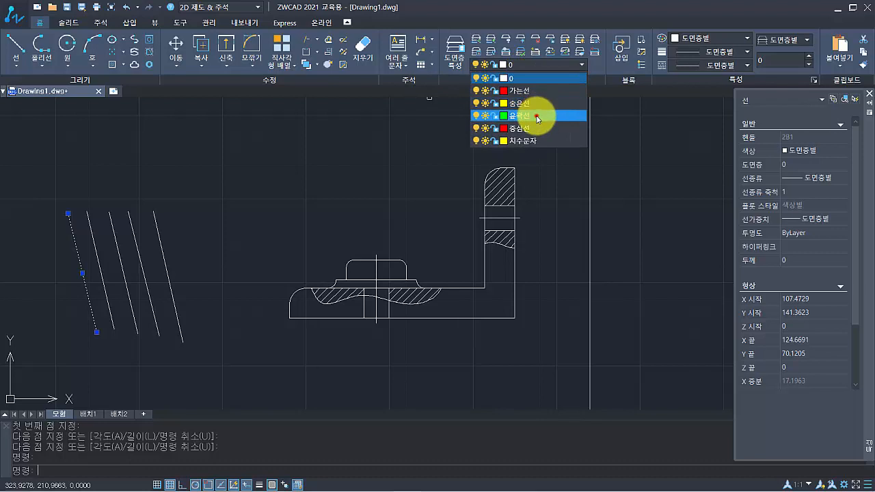
{"action": "left_click", "coordinate": [536, 115]}
{"action": "key", "text": "Escape"}
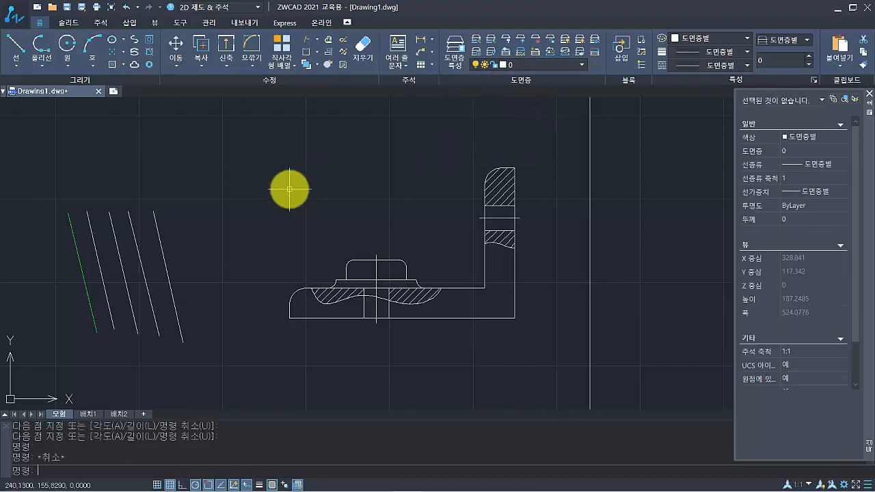
Assign the second slanted line from the left to the 숨은선 layer
{"action": "left_click", "coordinate": [95, 254]}
{"action": "left_click", "coordinate": [517, 66]}
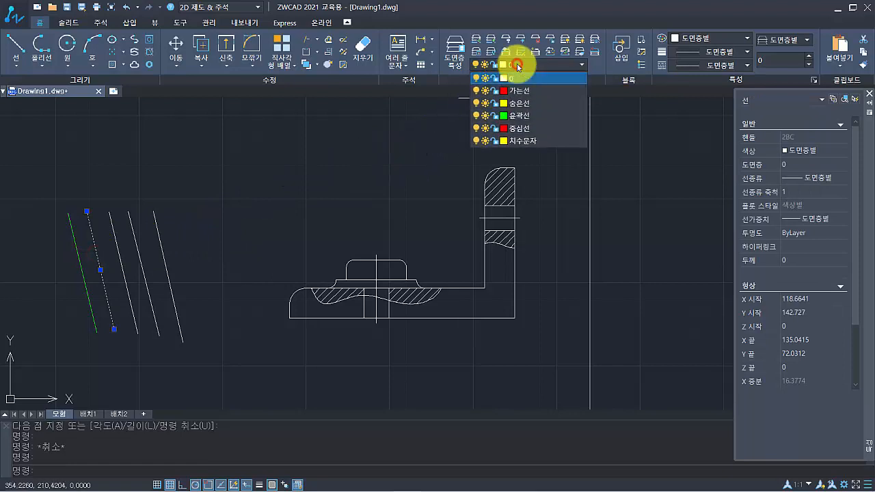
{"action": "left_click", "coordinate": [521, 102]}
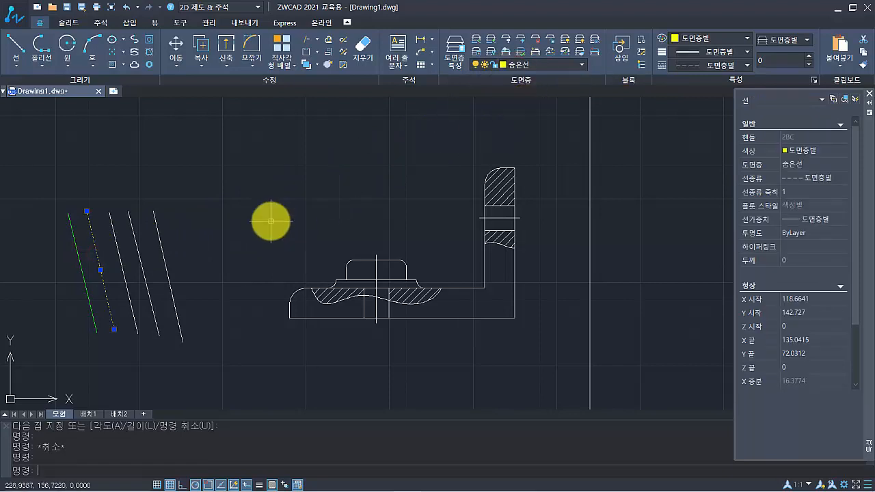
{"action": "key", "text": "Escape"}
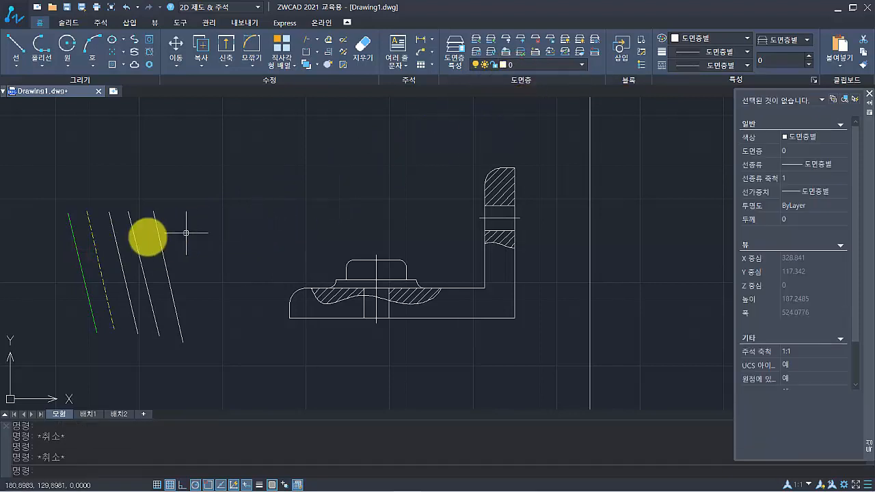
Put the third, middle slanted line on the 중심선 layer
{"action": "left_click", "coordinate": [121, 253]}
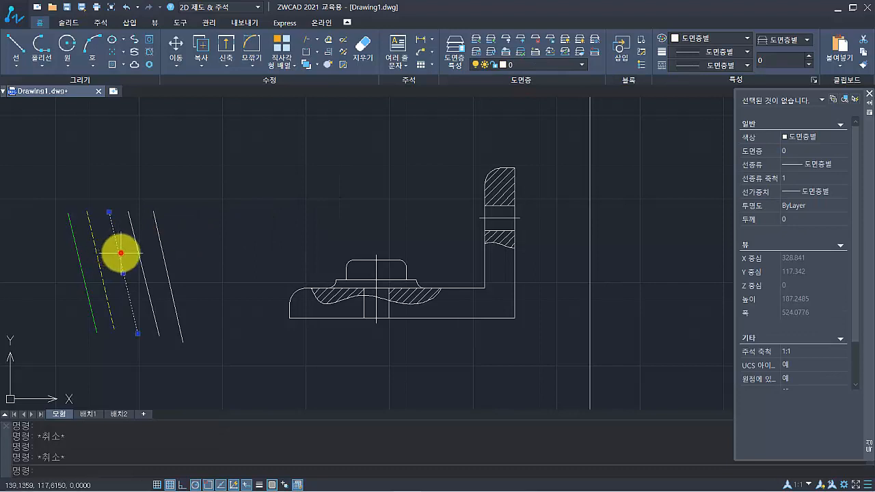
{"action": "left_click", "coordinate": [536, 66]}
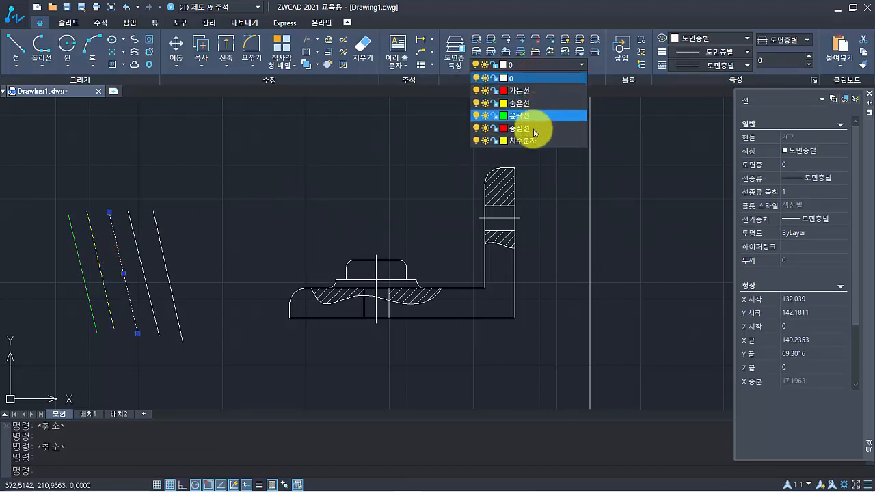
{"action": "left_click", "coordinate": [530, 130]}
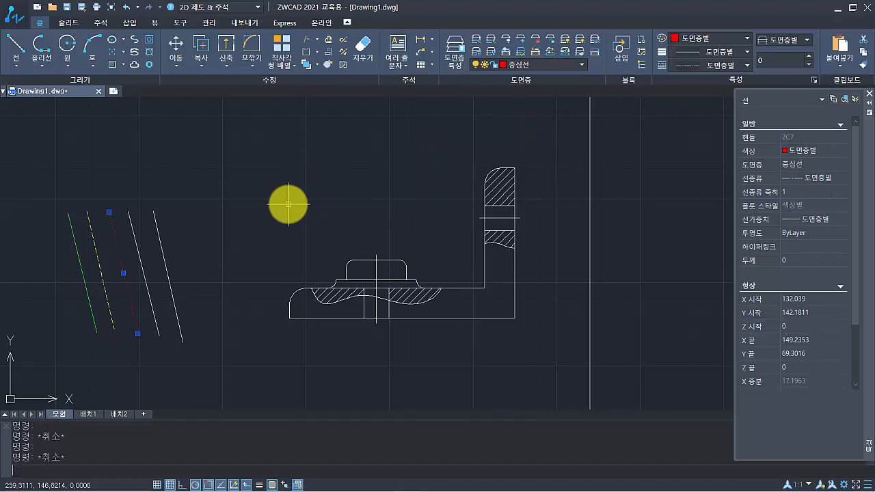
Move the fourth slanted line from the left onto the 가는선 layer
{"action": "key", "text": "Escape"}
{"action": "left_click", "coordinate": [137, 244]}
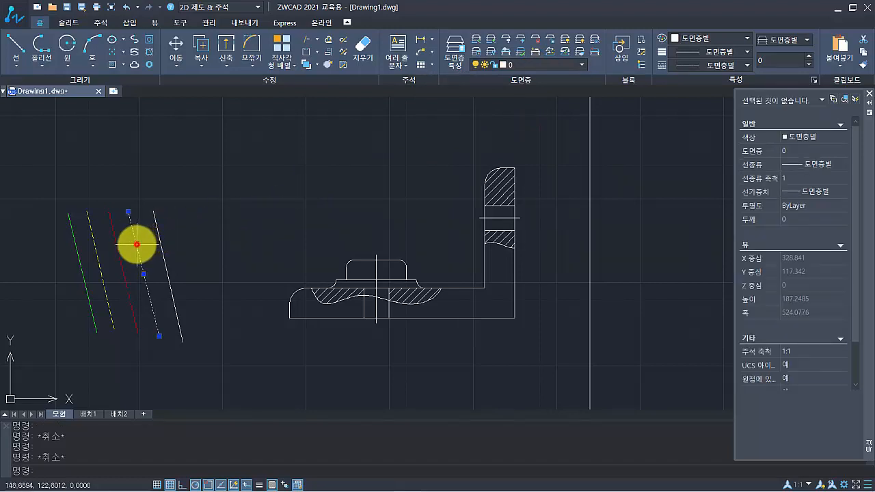
{"action": "left_click", "coordinate": [517, 67]}
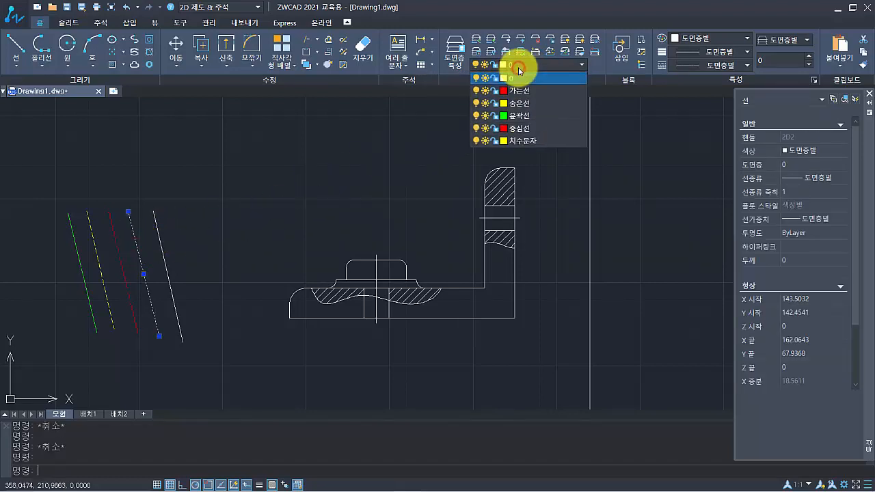
{"action": "left_click", "coordinate": [525, 91]}
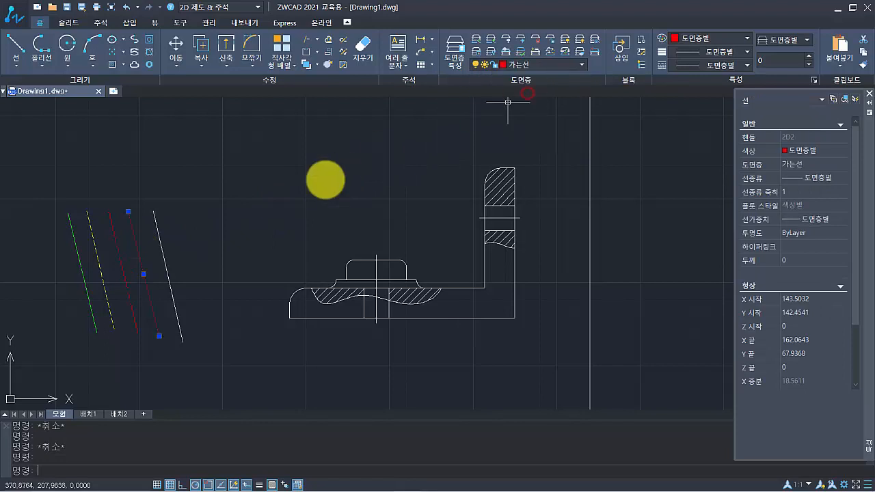
{"action": "key", "text": "Escape"}
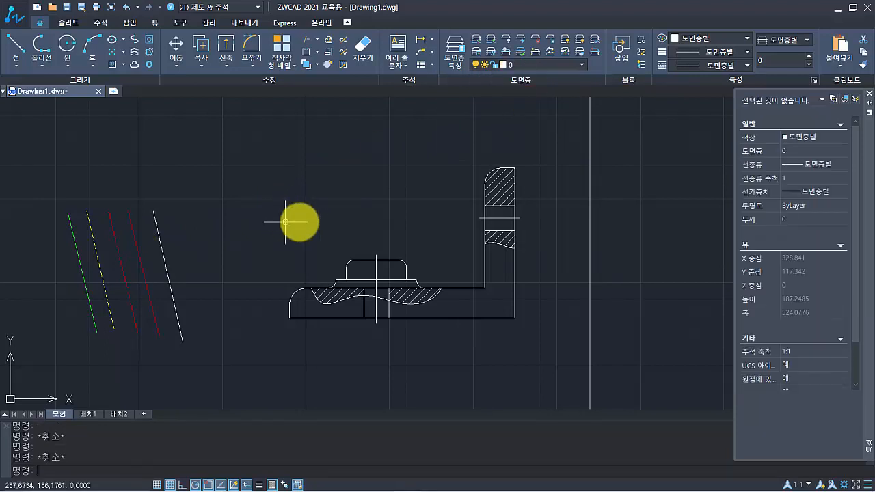
Assign the fifth, rightmost slanted line to the 치수문자 layer
{"action": "left_click", "coordinate": [163, 255]}
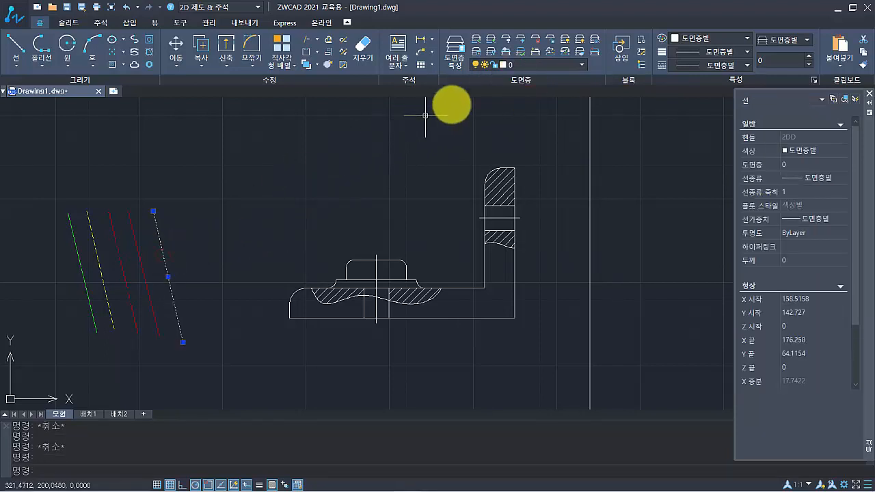
{"action": "left_click", "coordinate": [517, 66]}
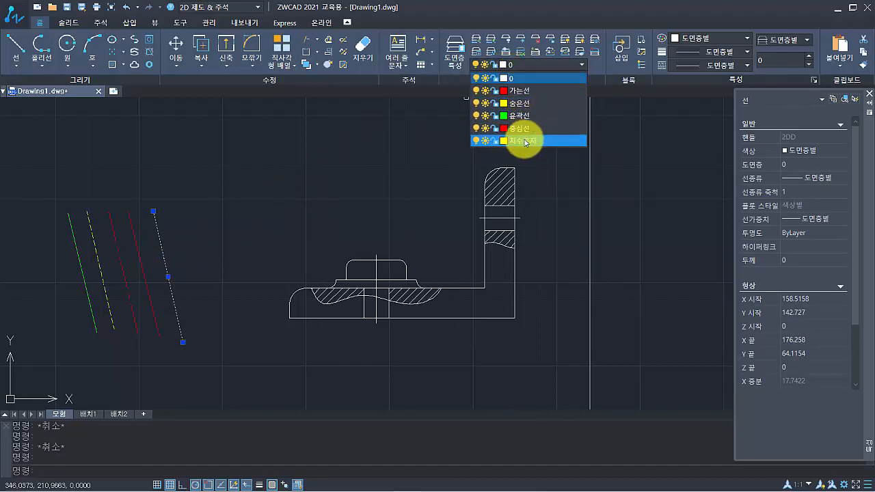
{"action": "left_click", "coordinate": [526, 141]}
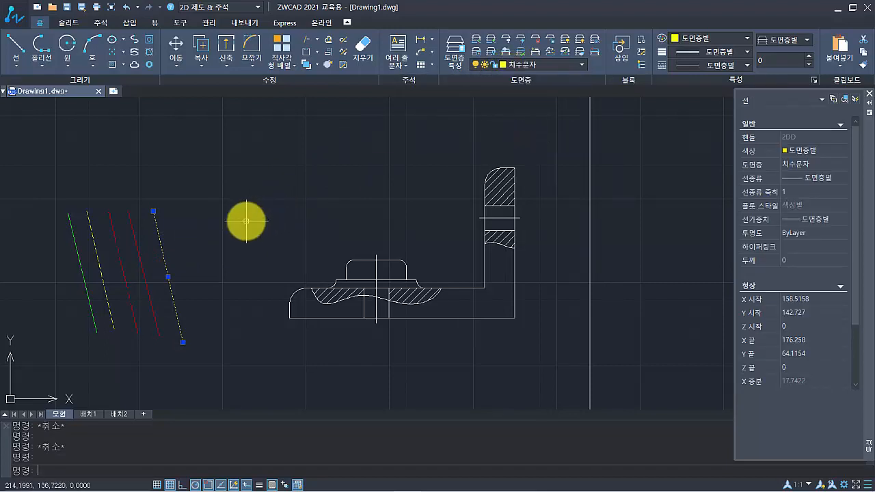
{"action": "key", "text": "Escape"}
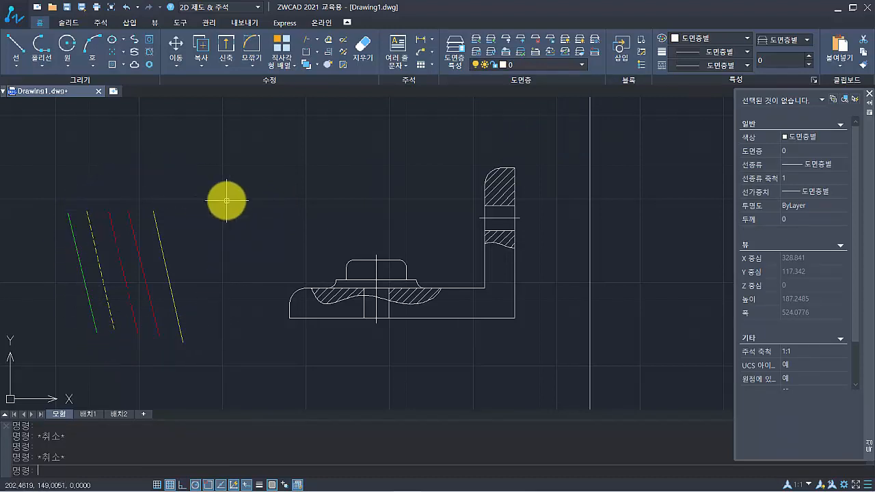
Match the properties of the green 위곽선 sample line onto the entire part drawing with MATCHPROP
{"action": "middle_click_drag", "start_coordinate": [240, 204], "coordinate": [239, 198]}
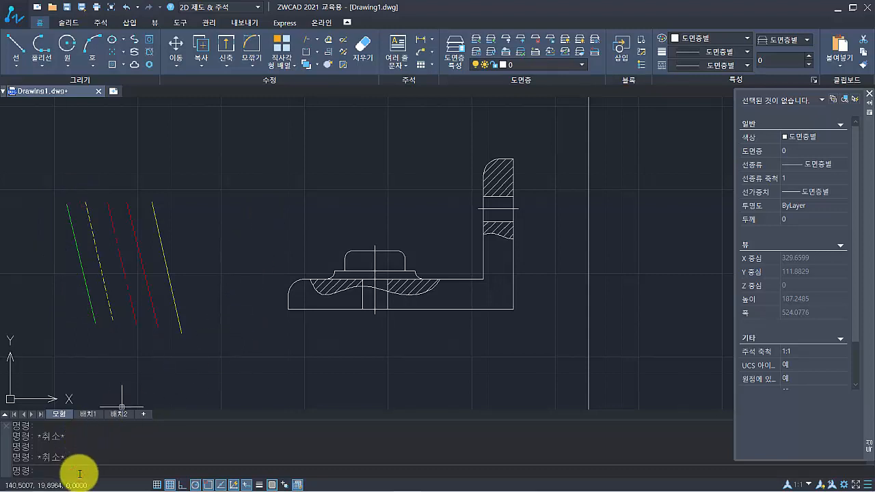
{"action": "type", "text": "ma"}
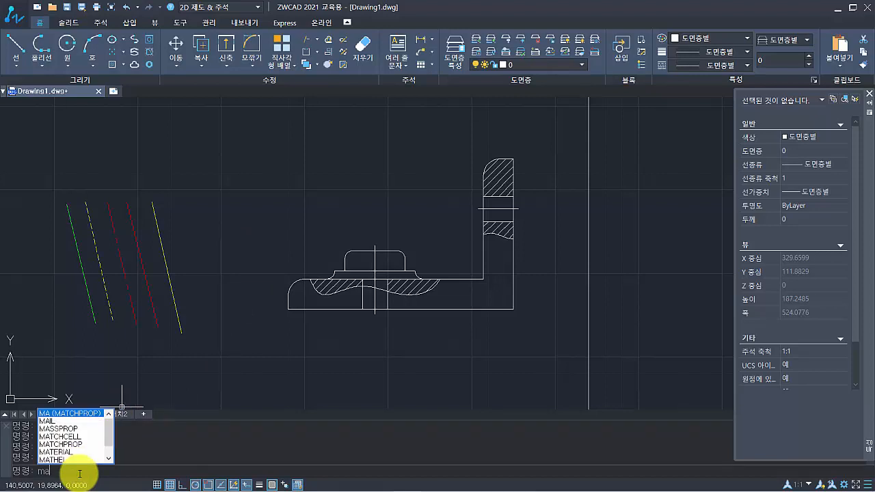
{"action": "key", "text": "Return"}
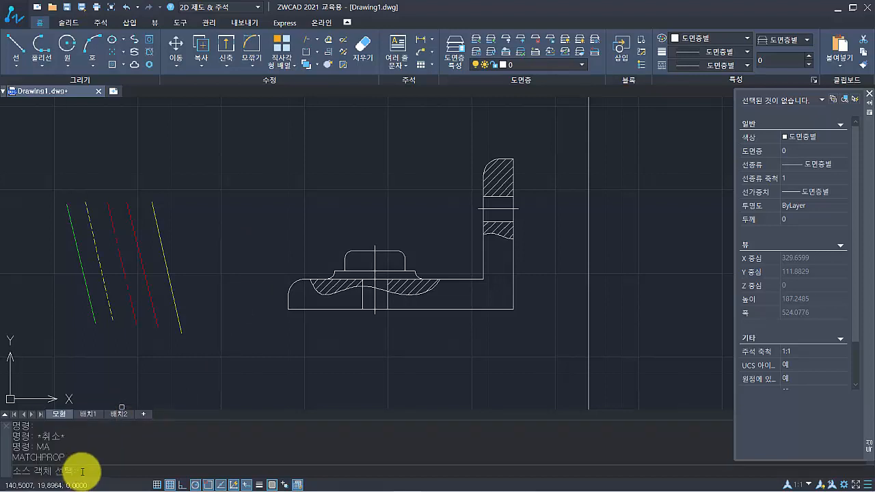
{"action": "left_click", "coordinate": [79, 263]}
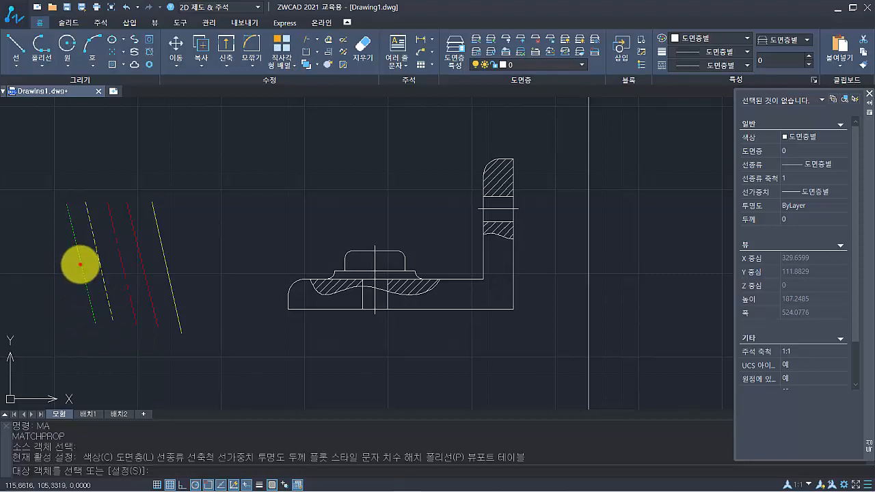
{"action": "left_click", "coordinate": [251, 118]}
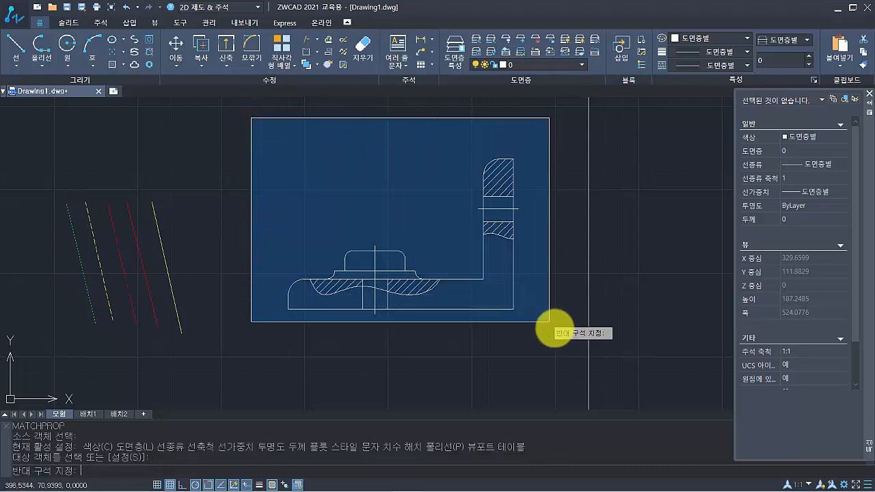
{"action": "left_click", "coordinate": [558, 344]}
{"action": "key", "text": "Return"}
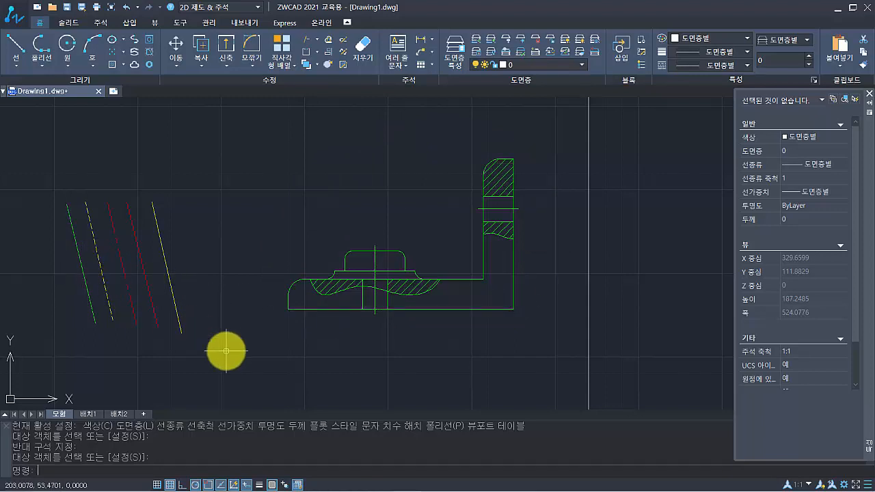
Copy the 중심선 sample line's properties to the bolt's vertical axis and the upright hole's horizontal axis
{"action": "type", "text": "ma"}
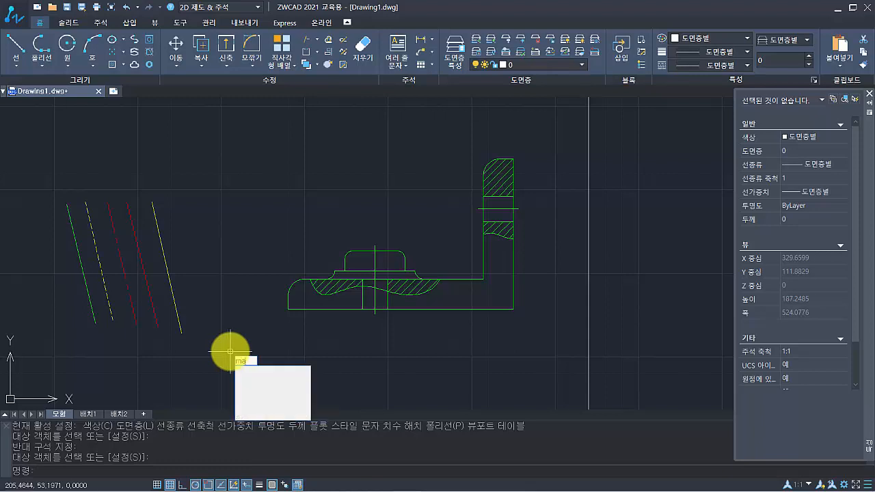
{"action": "key", "text": "Return"}
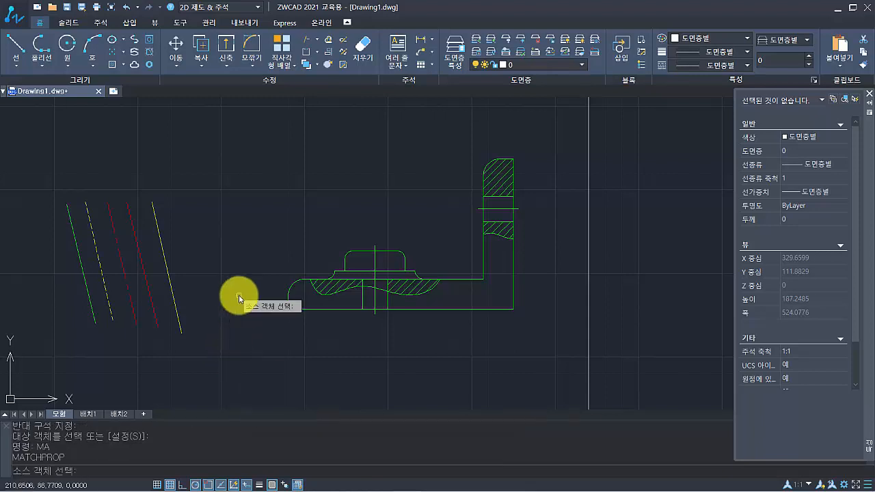
{"action": "left_click", "coordinate": [119, 258]}
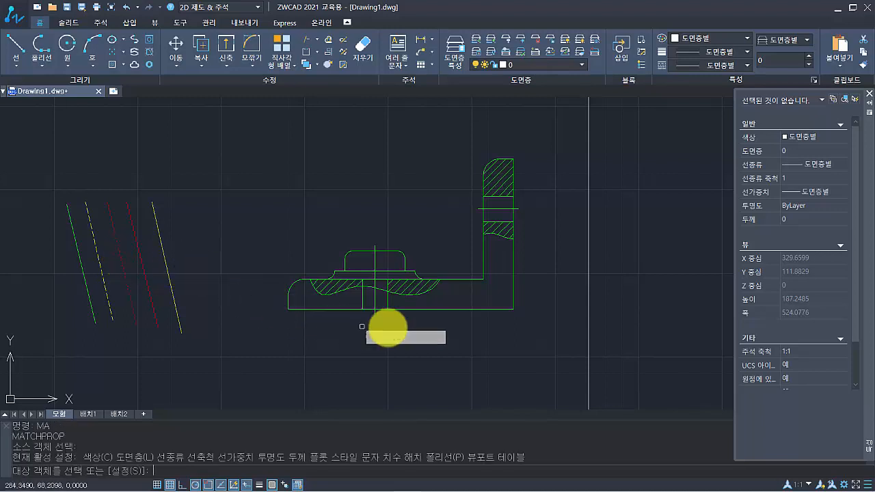
{"action": "left_click", "coordinate": [376, 264]}
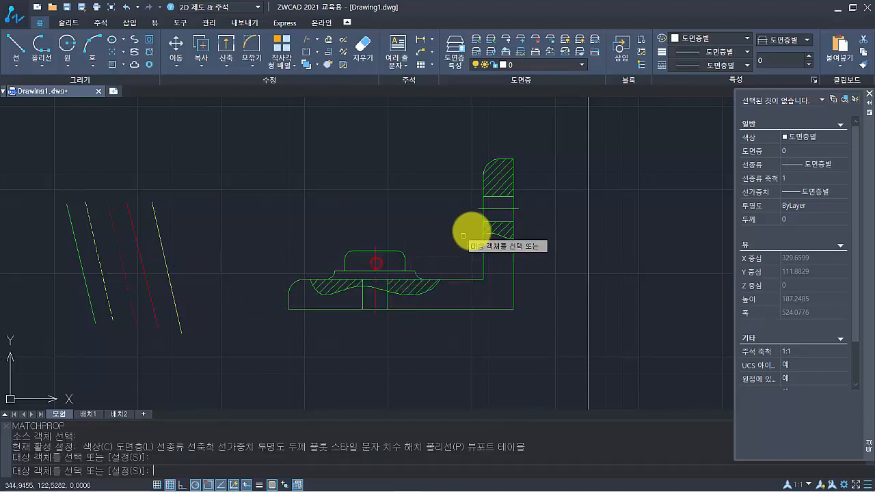
{"action": "left_click", "coordinate": [497, 209]}
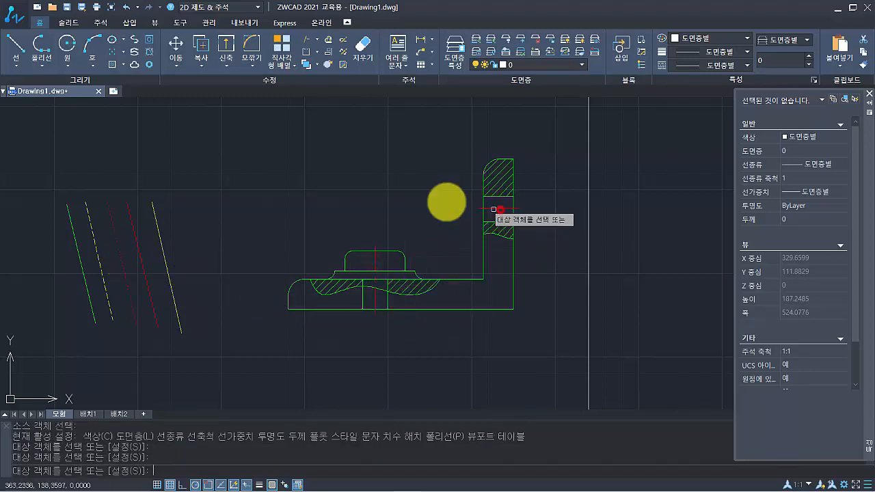
{"action": "right_click", "coordinate": [283, 165]}
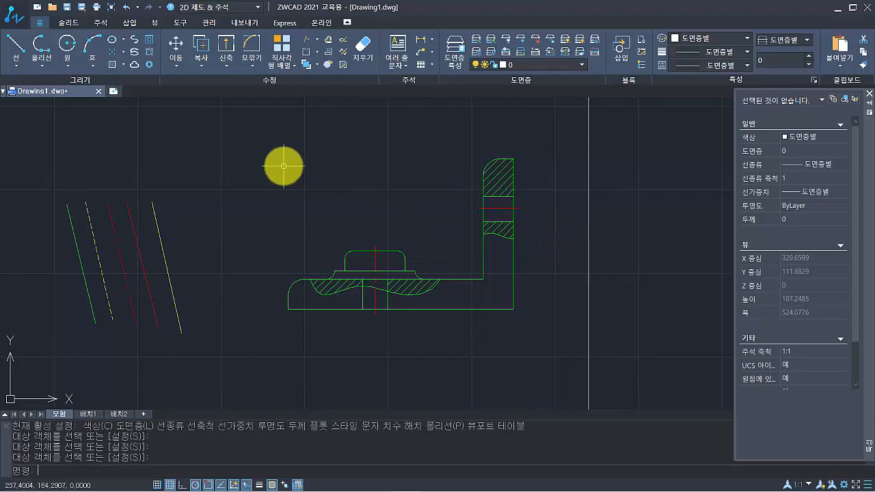
Match the section hatching and both wavy break lines to the 가는선 sample line
{"action": "key", "text": "Return"}
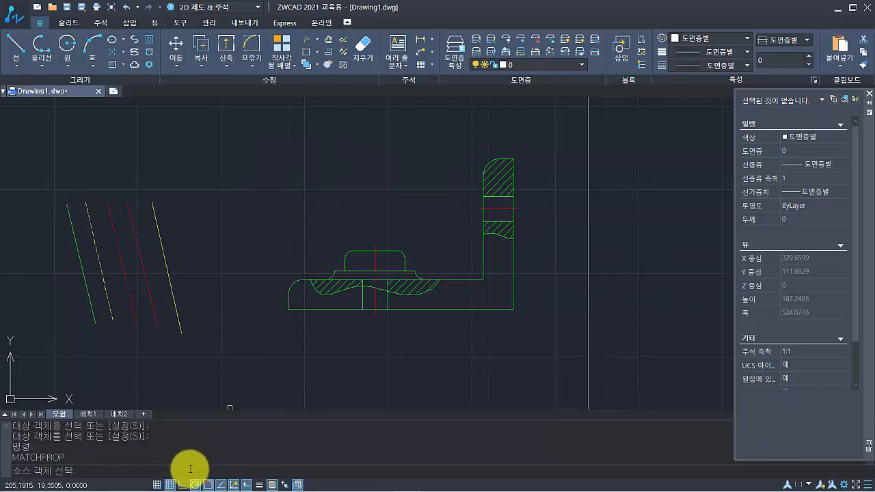
{"action": "left_click", "coordinate": [146, 280]}
{"action": "scroll", "coordinate": [415, 324], "scroll_direction": "up", "scroll_amount": 2}
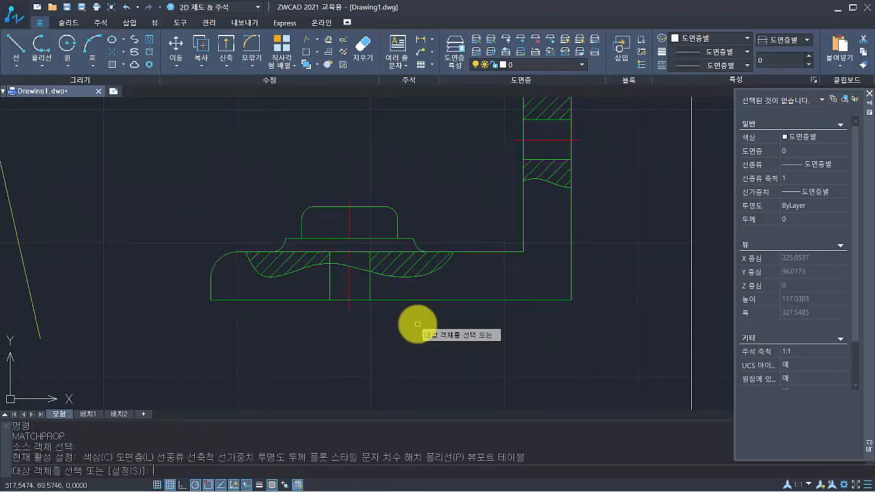
{"action": "middle_click_drag", "start_coordinate": [450, 348], "coordinate": [447, 387]}
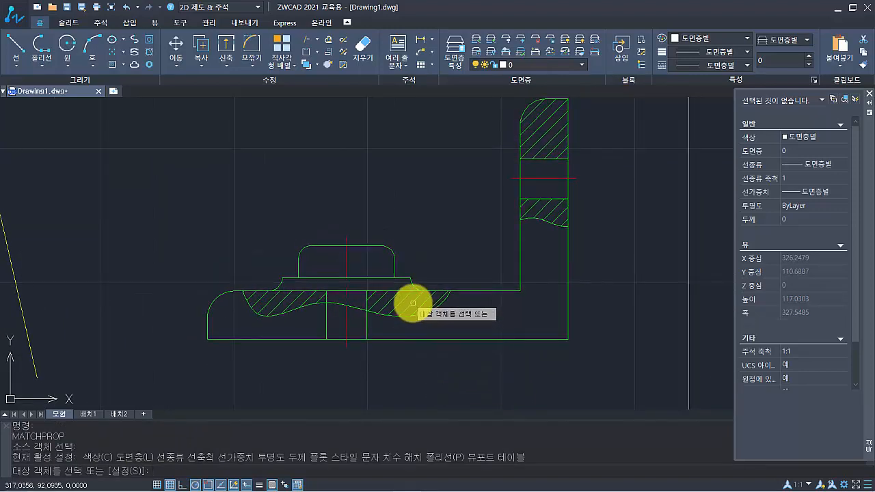
{"action": "left_click", "coordinate": [413, 303]}
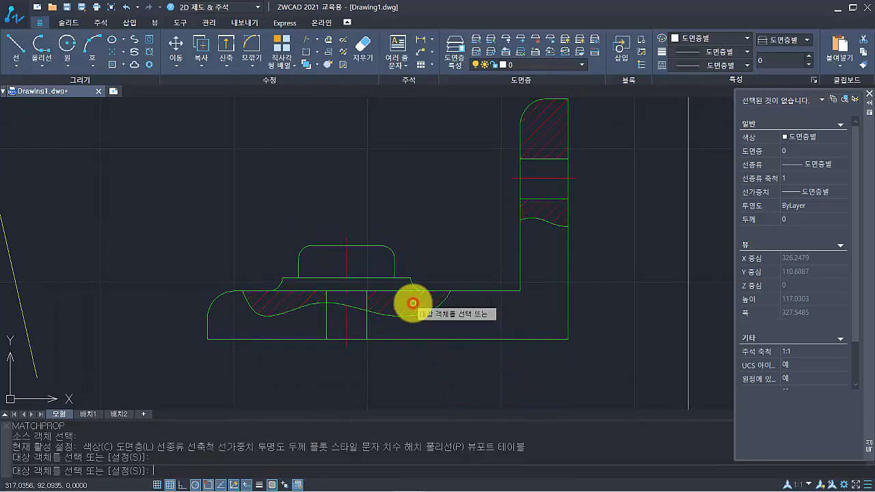
{"action": "left_click", "coordinate": [295, 309]}
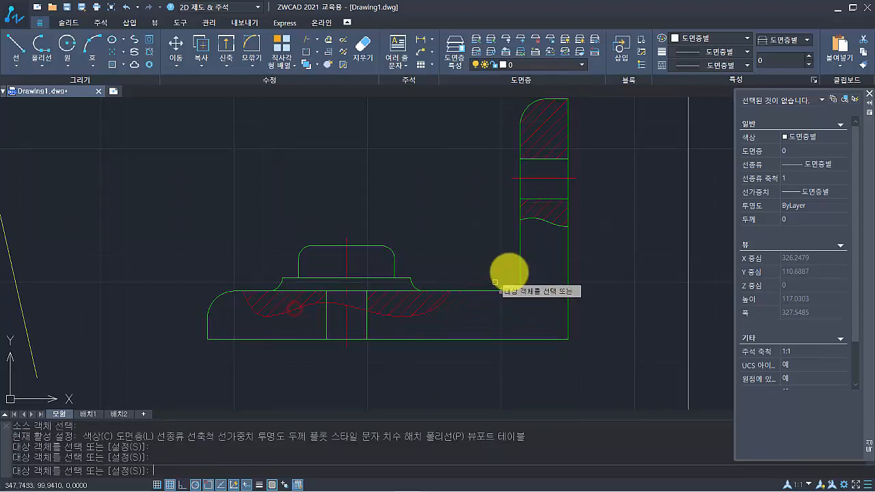
{"action": "left_click", "coordinate": [531, 219]}
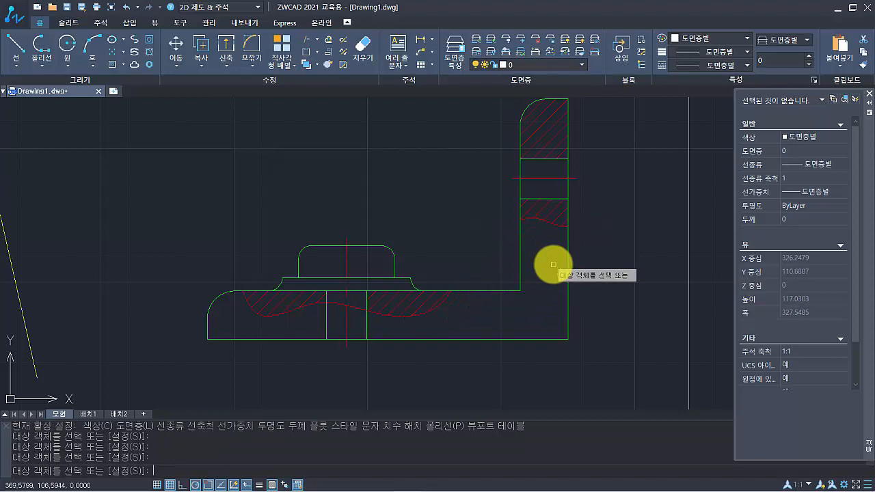
{"action": "key", "text": "Return"}
{"action": "scroll", "coordinate": [553, 264], "scroll_direction": "down", "scroll_amount": 1}
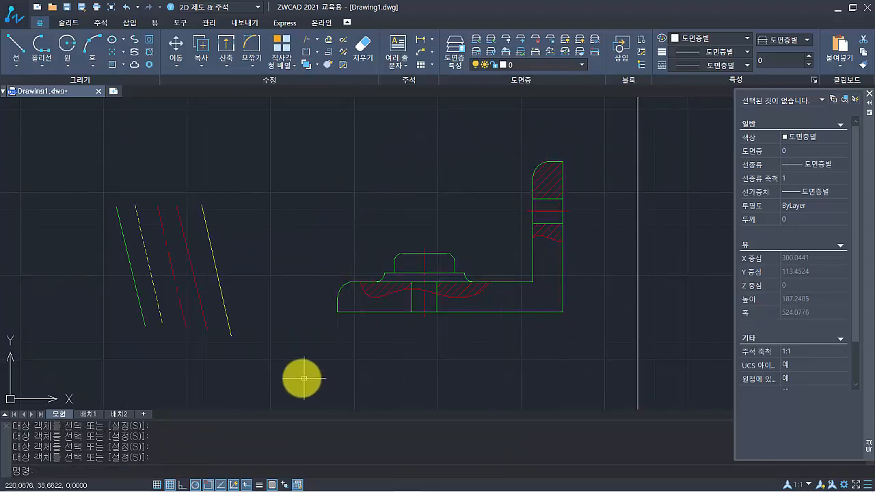
Apply the 숨은선 sample line's properties to the two vertical hole edges below the base's break line
{"action": "key", "text": "Return"}
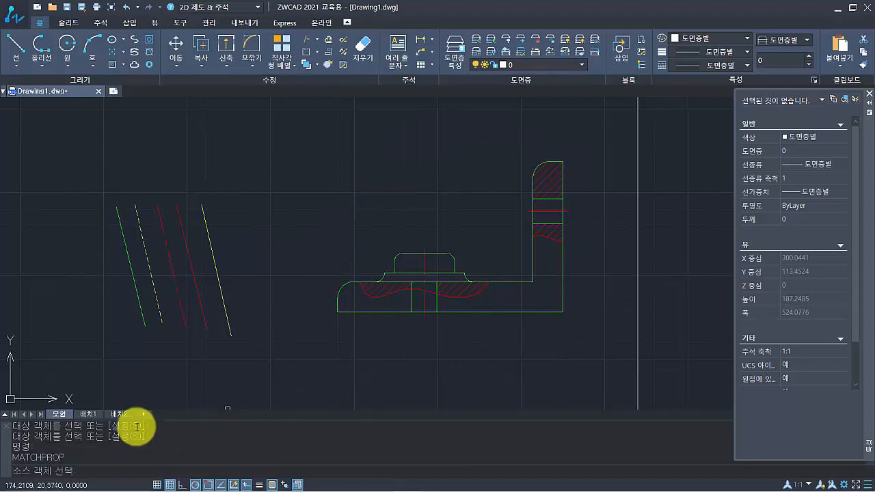
{"action": "left_click", "coordinate": [158, 305]}
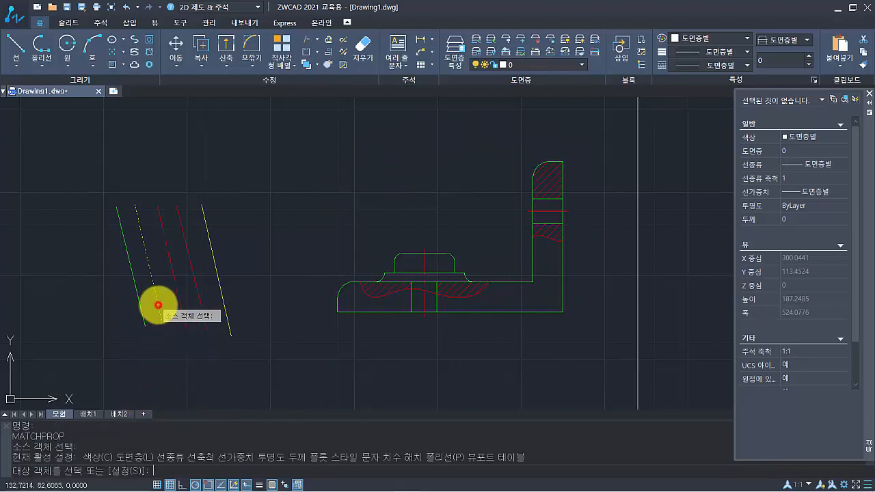
{"action": "scroll", "coordinate": [430, 333], "scroll_direction": "up", "scroll_amount": 5}
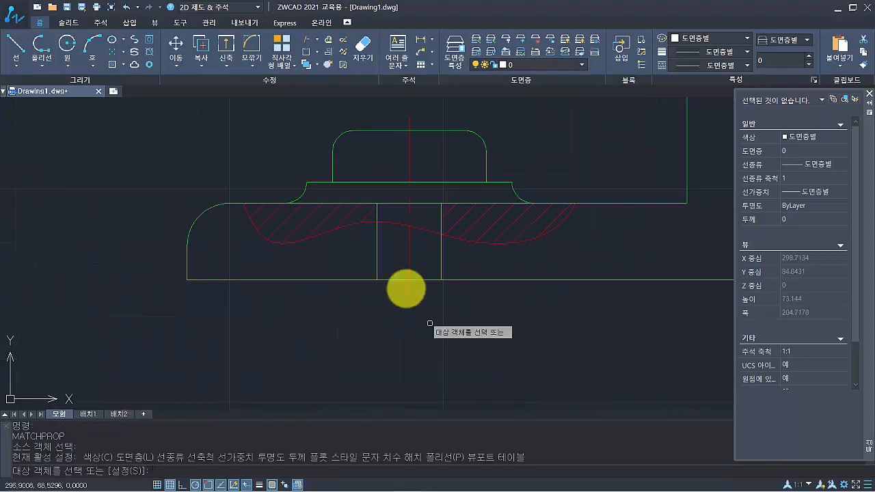
{"action": "left_click", "coordinate": [376, 255]}
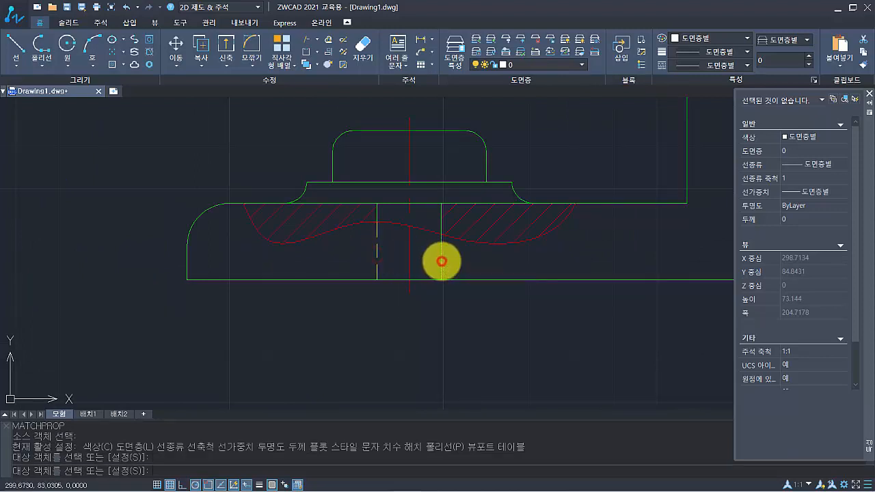
{"action": "left_click", "coordinate": [442, 261]}
{"action": "key", "text": "Return"}
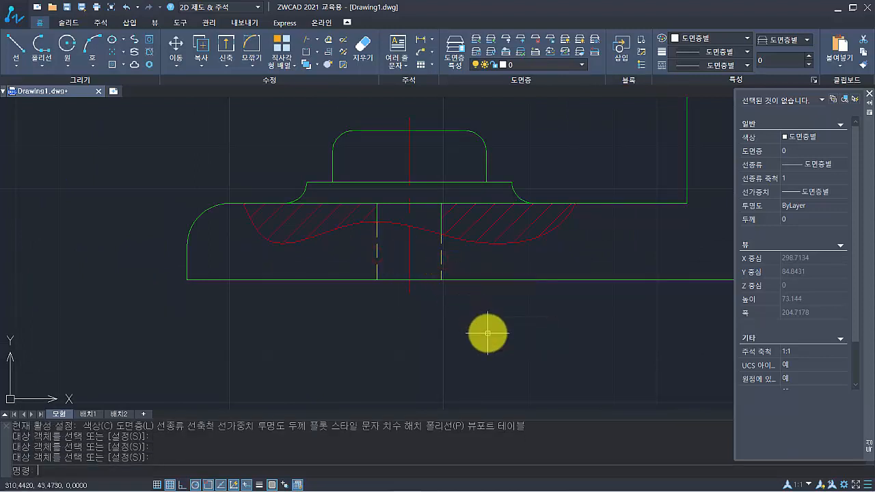
{"action": "scroll", "coordinate": [488, 333], "scroll_direction": "down", "scroll_amount": 5}
{"action": "middle_click_drag", "start_coordinate": [488, 333], "coordinate": [413, 322]}
{"action": "scroll", "coordinate": [413, 322], "scroll_direction": "down", "scroll_amount": 2}
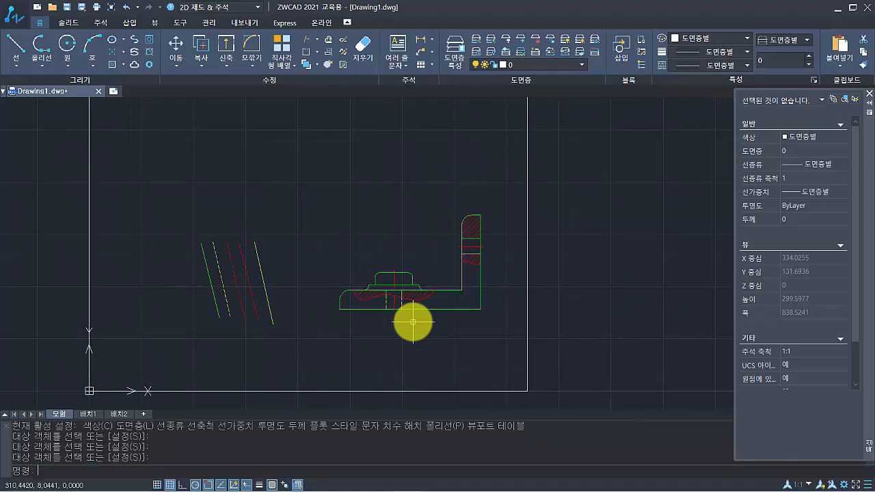
{"action": "middle_click_drag", "start_coordinate": [413, 321], "coordinate": [468, 335]}
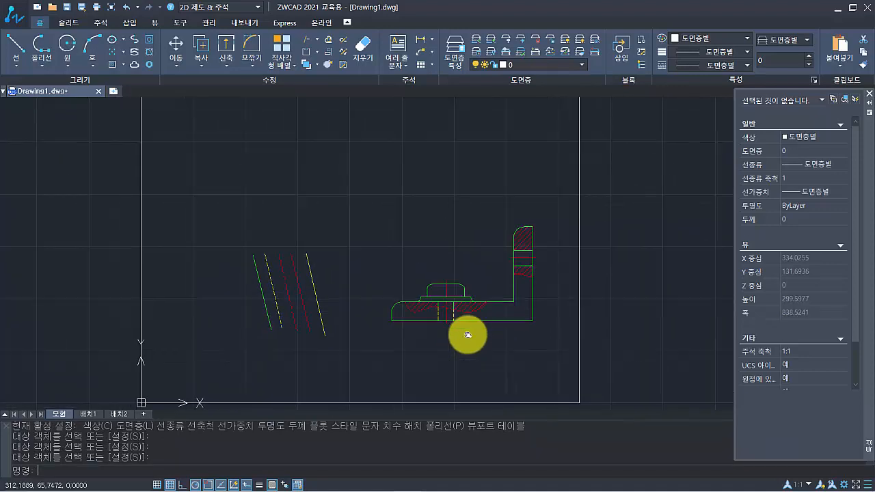
{"action": "scroll", "coordinate": [474, 333], "scroll_direction": "down", "scroll_amount": 2}
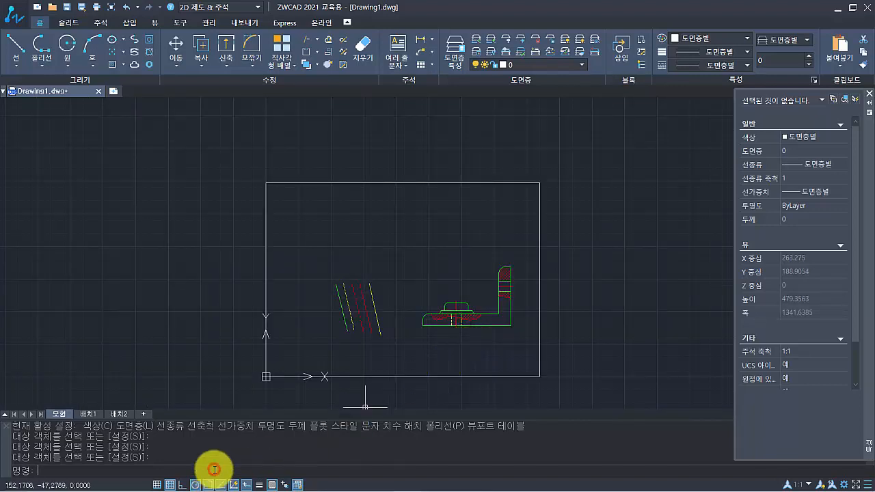
Move the sample lines and the part drawing together up and to the left, toward the middle of the rectangular border
{"action": "type", "text": "M"}
{"action": "key", "text": "Return"}
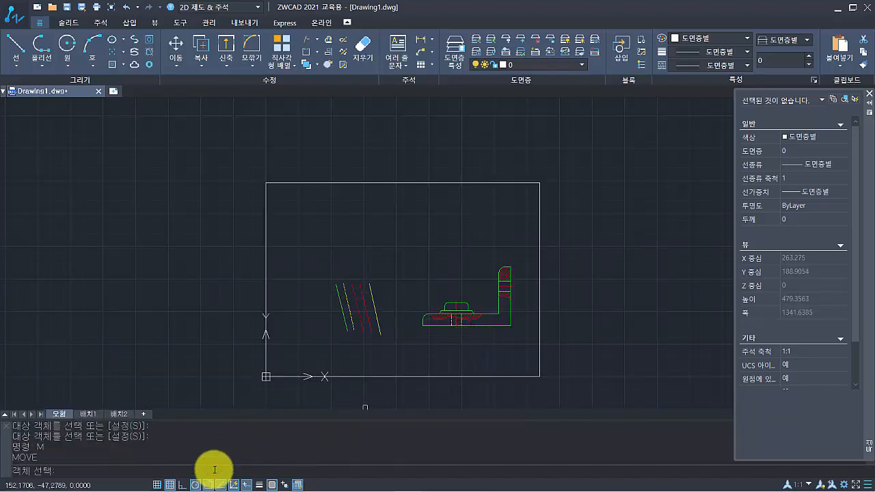
{"action": "left_click", "coordinate": [313, 222]}
{"action": "left_click", "coordinate": [543, 371]}
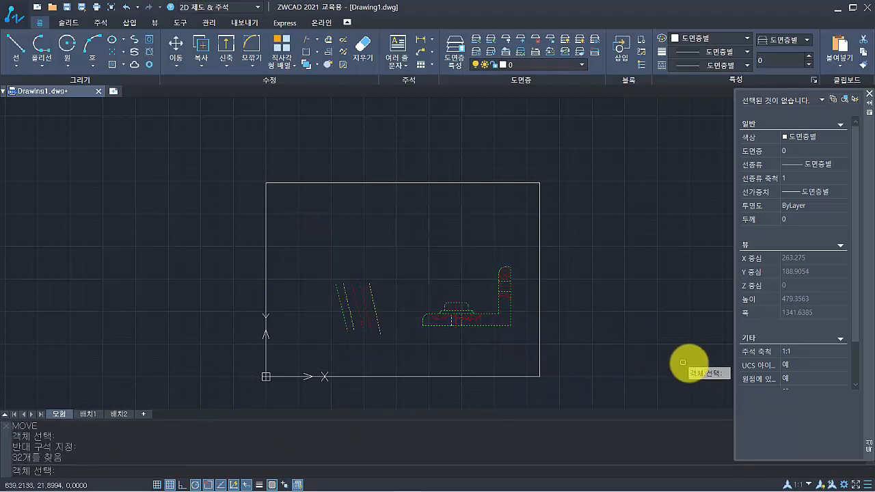
{"action": "key", "text": "Return"}
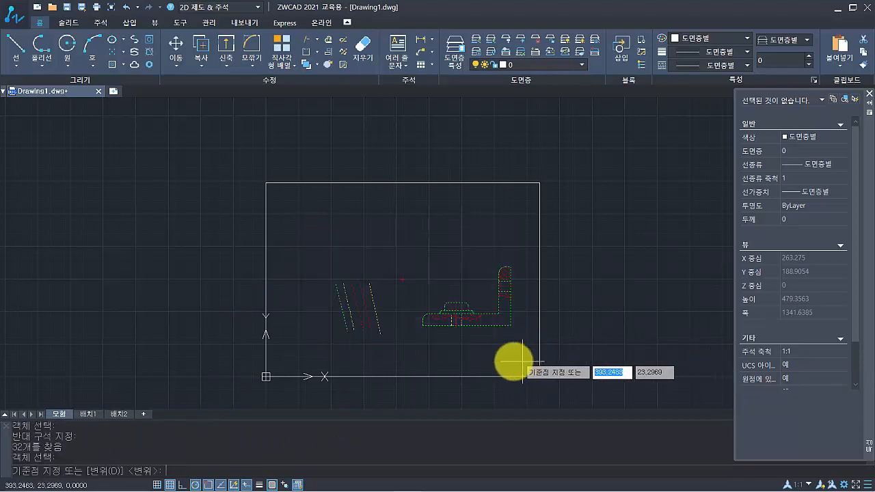
{"action": "left_click", "coordinate": [447, 285]}
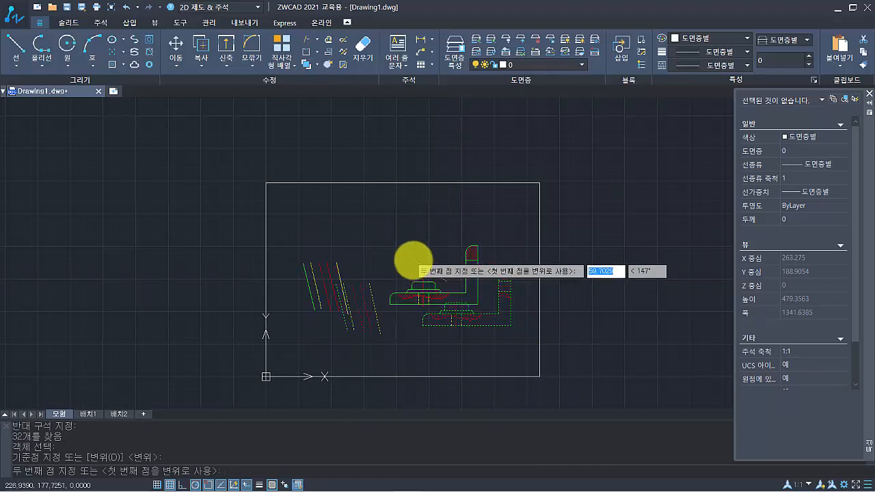
{"action": "left_click", "coordinate": [404, 262]}
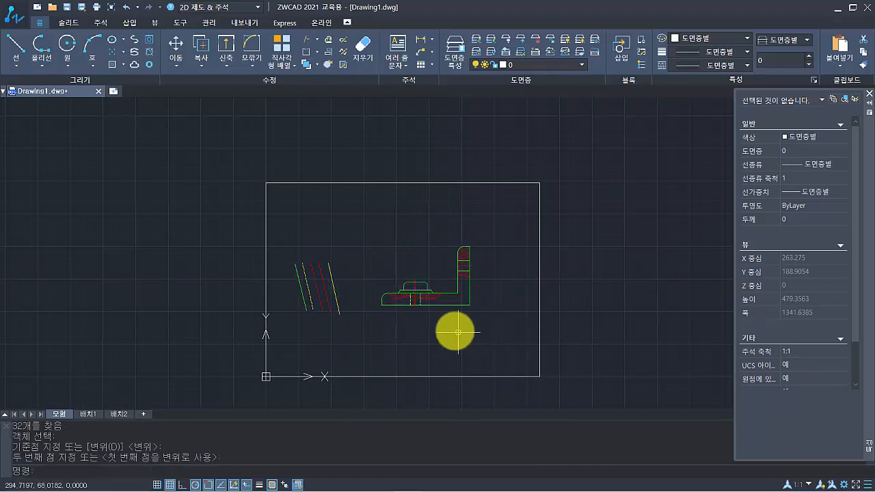
Modify the ISO-25 dimension style so its dimension lines and extension lines are both red (빨간색)
{"action": "scroll", "coordinate": [435, 291], "scroll_direction": "up", "scroll_amount": 4}
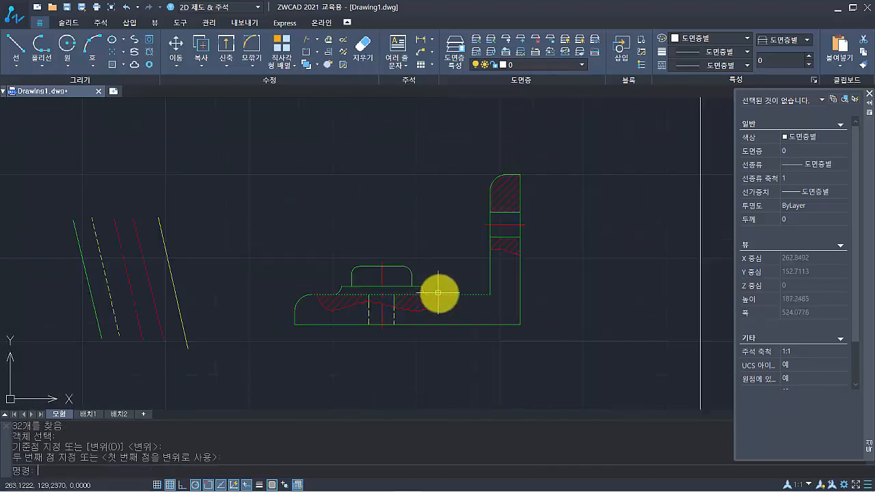
{"action": "middle_click_drag", "start_coordinate": [439, 292], "coordinate": [416, 296]}
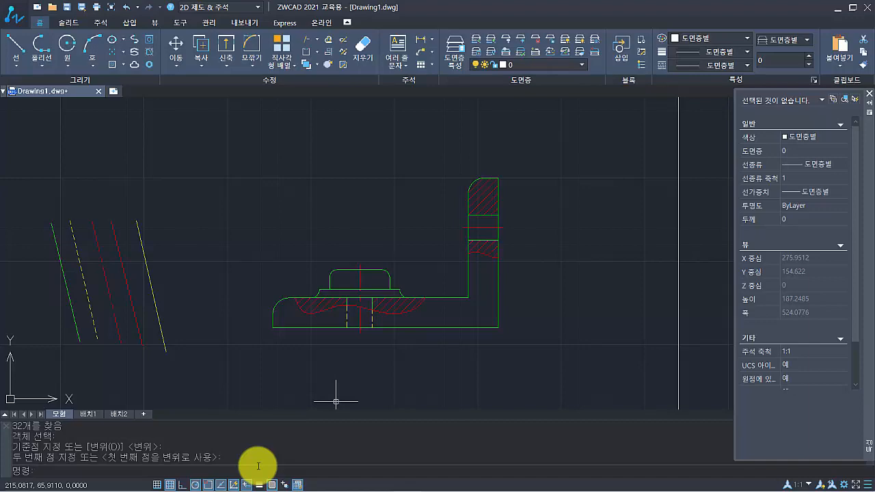
{"action": "type", "text": "dim"}
{"action": "key", "text": "Return"}
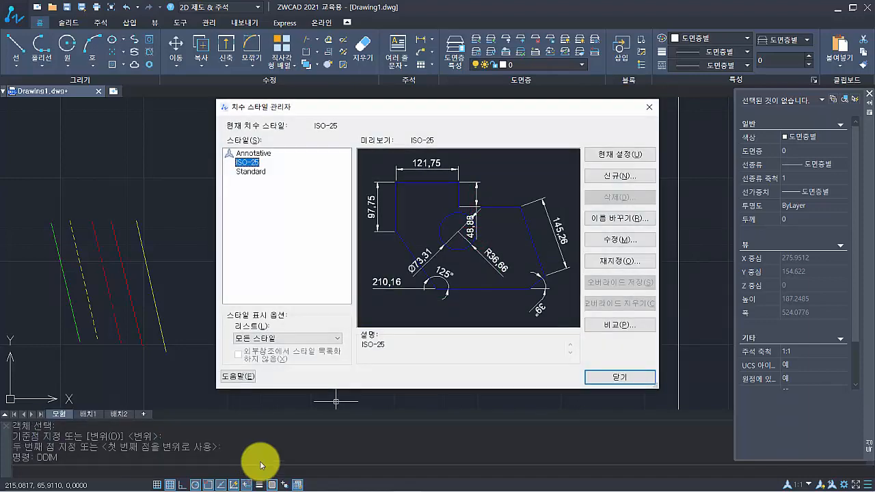
{"action": "left_click", "coordinate": [619, 242]}
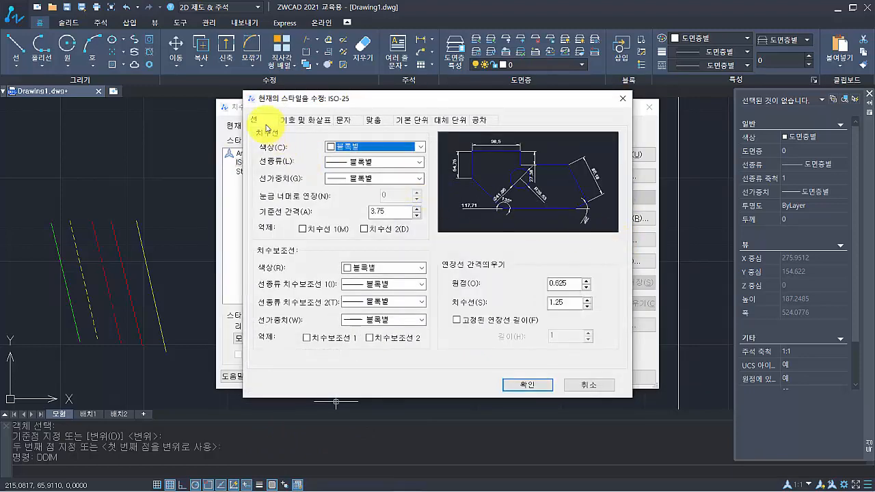
{"action": "left_click", "coordinate": [349, 149]}
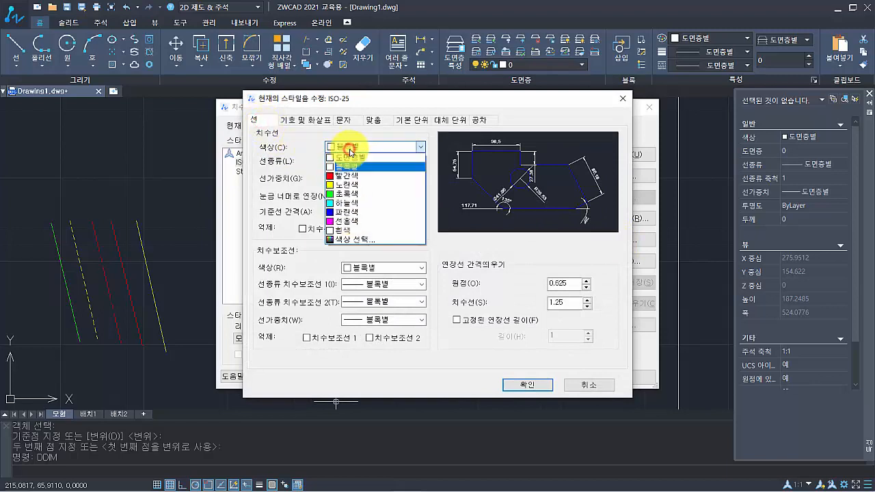
{"action": "left_click", "coordinate": [353, 175]}
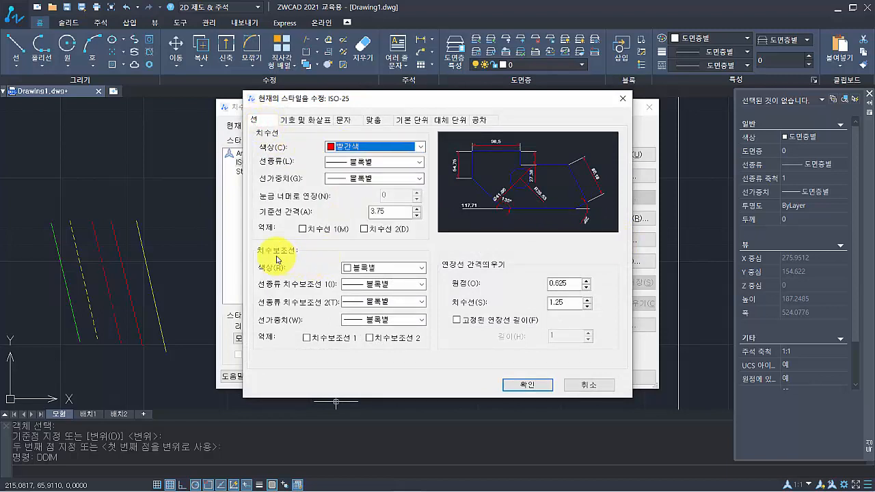
{"action": "left_click", "coordinate": [362, 271]}
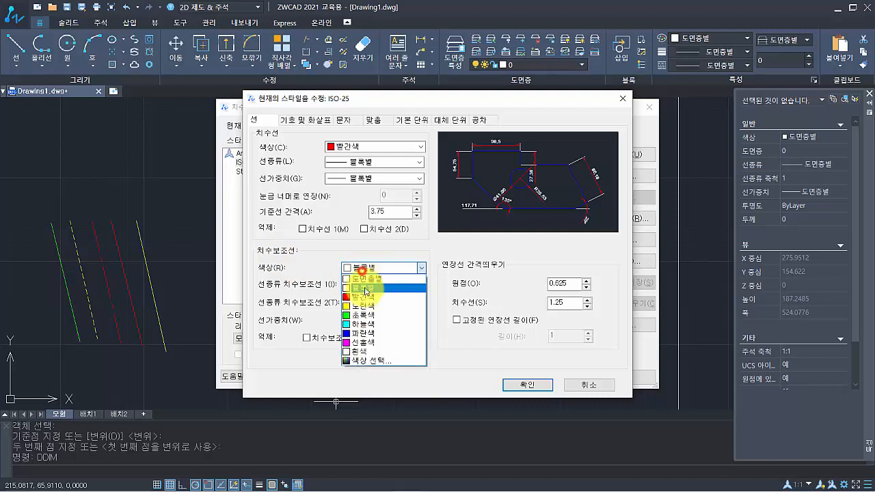
{"action": "left_click", "coordinate": [367, 297]}
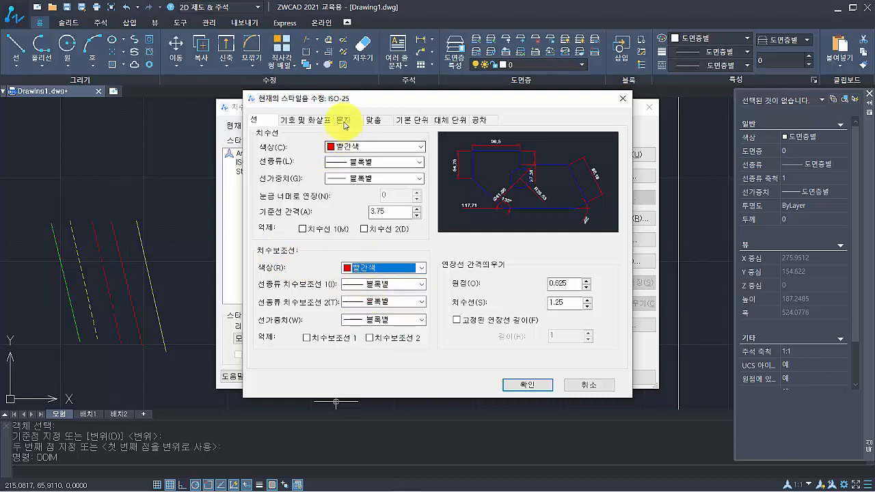
Set the ISO-25 dimension text colour to yellow (노란색) and the decimal separator to a period (마침표), and save the style
{"action": "left_click", "coordinate": [345, 122]}
{"action": "left_click", "coordinate": [368, 171]}
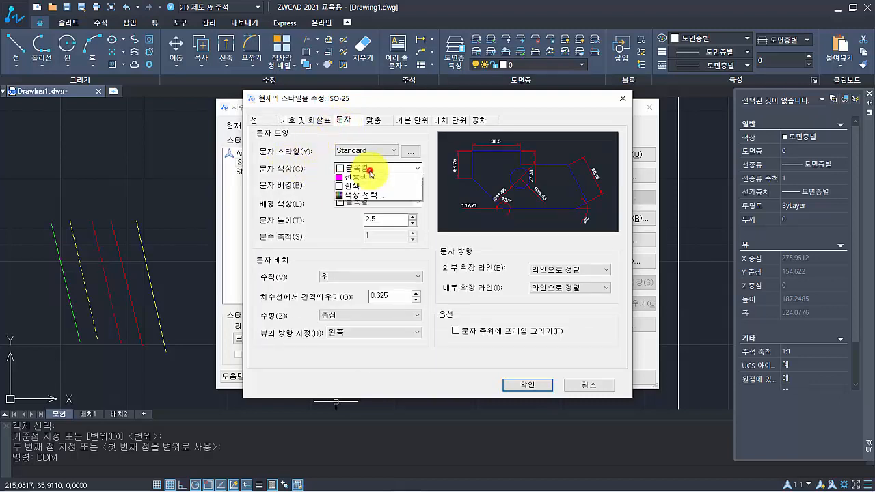
{"action": "left_click", "coordinate": [367, 206]}
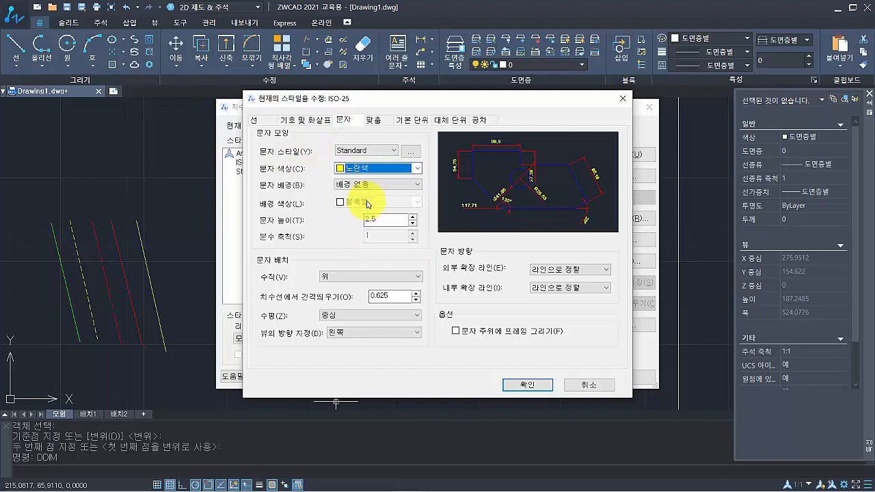
{"action": "left_click", "coordinate": [411, 122]}
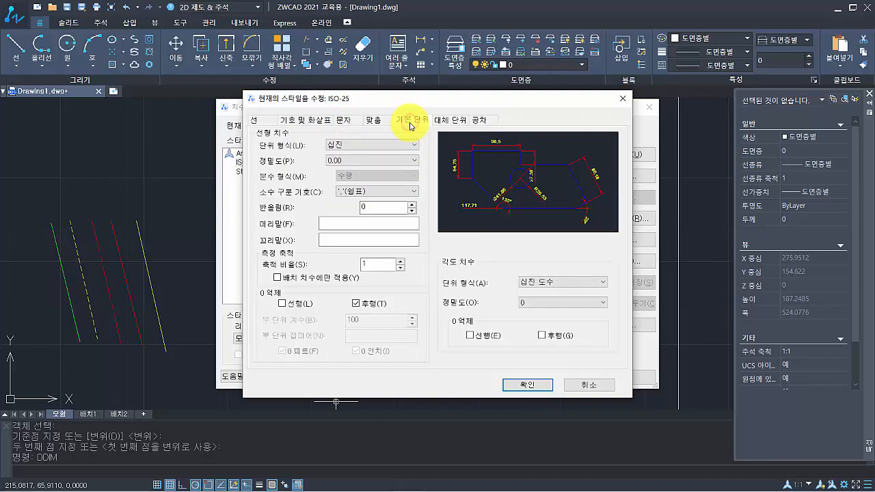
{"action": "left_click", "coordinate": [359, 194]}
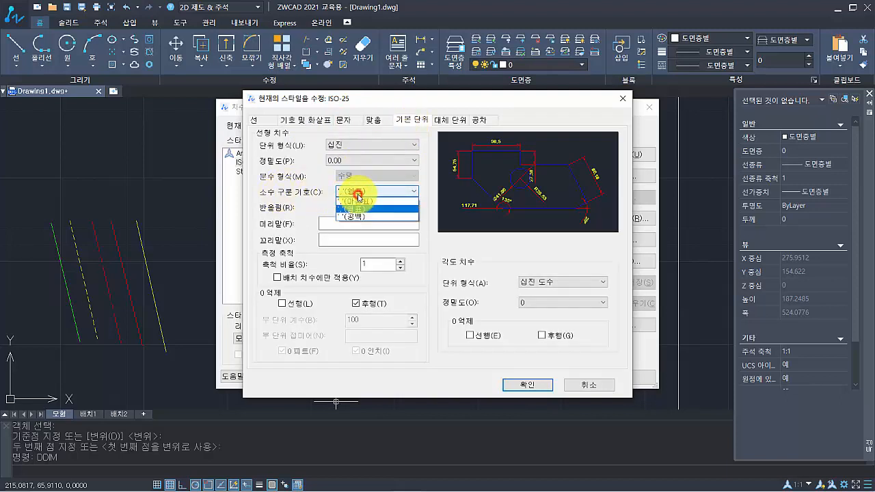
{"action": "left_click", "coordinate": [360, 209]}
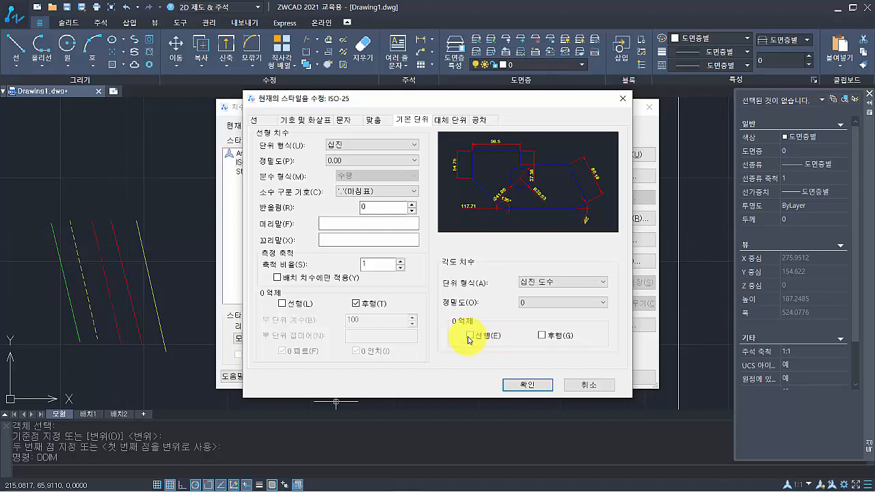
{"action": "left_click", "coordinate": [533, 389]}
{"action": "left_click", "coordinate": [609, 378]}
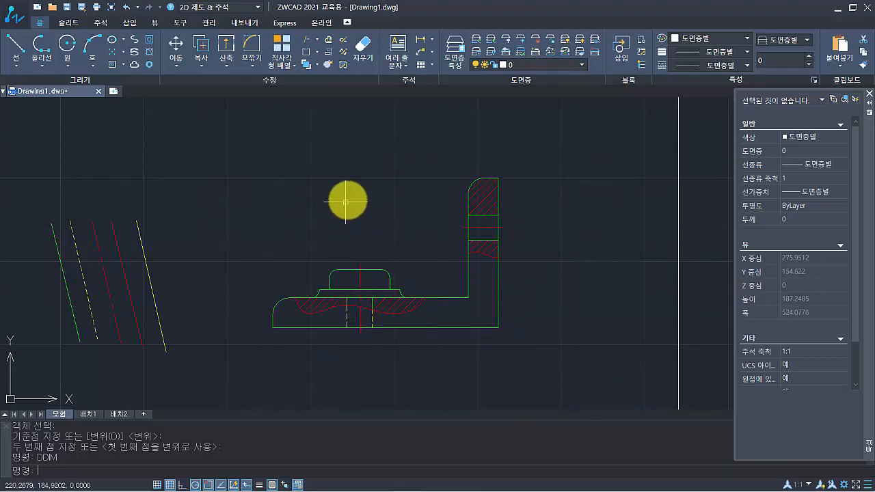
Add a linear dimension for the width of the base's dashed hole, placed just below the base
{"action": "left_click", "coordinate": [433, 41]}
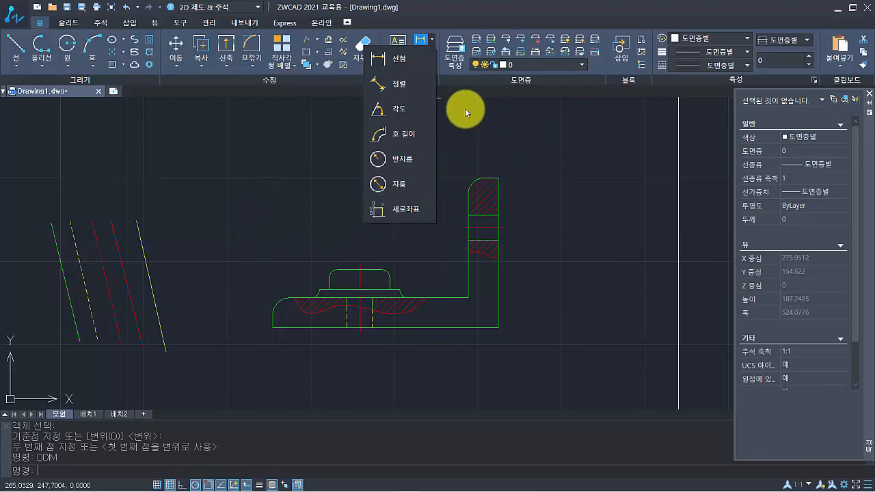
{"action": "left_click", "coordinate": [408, 62]}
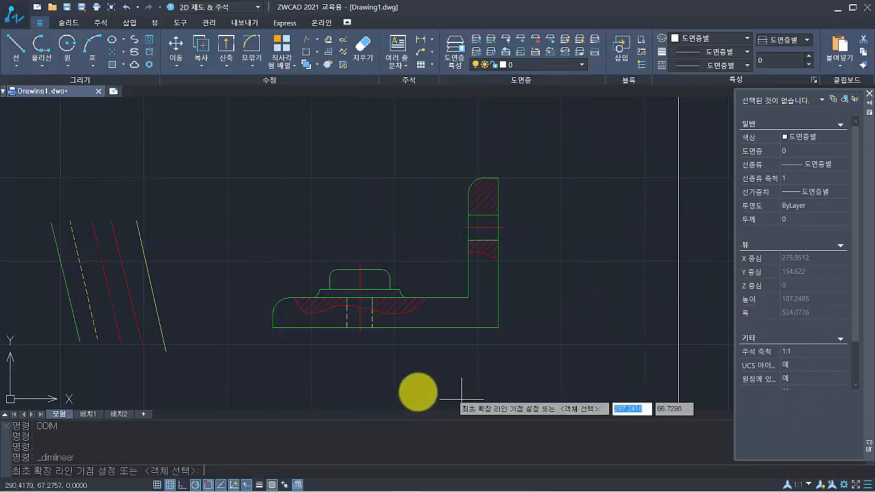
{"action": "scroll", "coordinate": [380, 372], "scroll_direction": "up", "scroll_amount": 5}
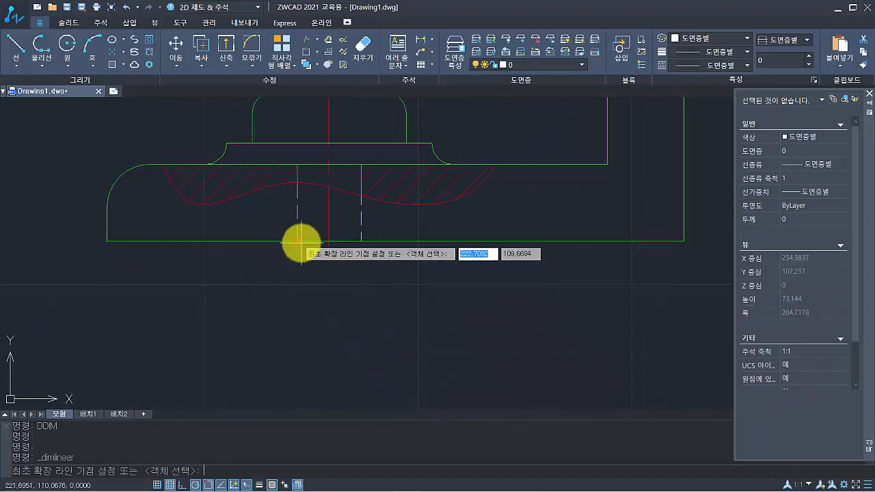
{"action": "left_click", "coordinate": [298, 241]}
{"action": "left_click", "coordinate": [361, 241]}
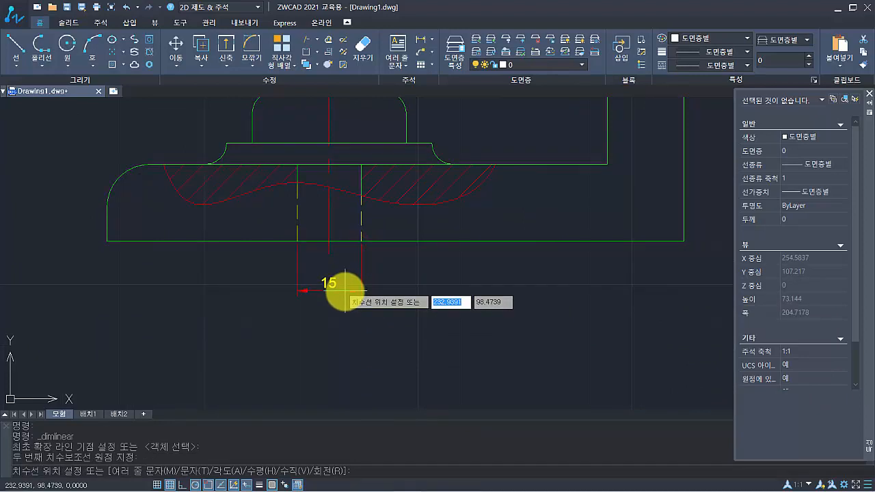
{"action": "left_click", "coordinate": [342, 288]}
Dimension the horizontal distance from the bolt's axis to the base's right corner, placed below the hole-width dimension
{"action": "key", "text": "Return"}
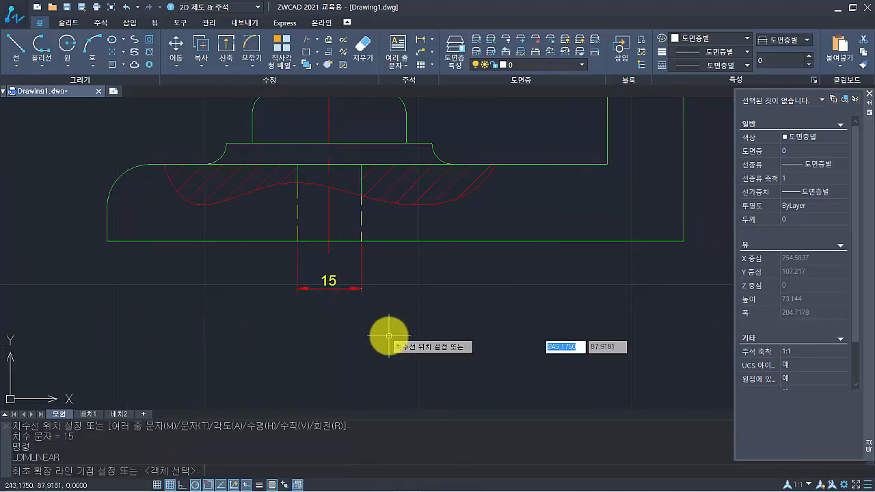
{"action": "scroll", "coordinate": [389, 336], "scroll_direction": "down", "scroll_amount": 2}
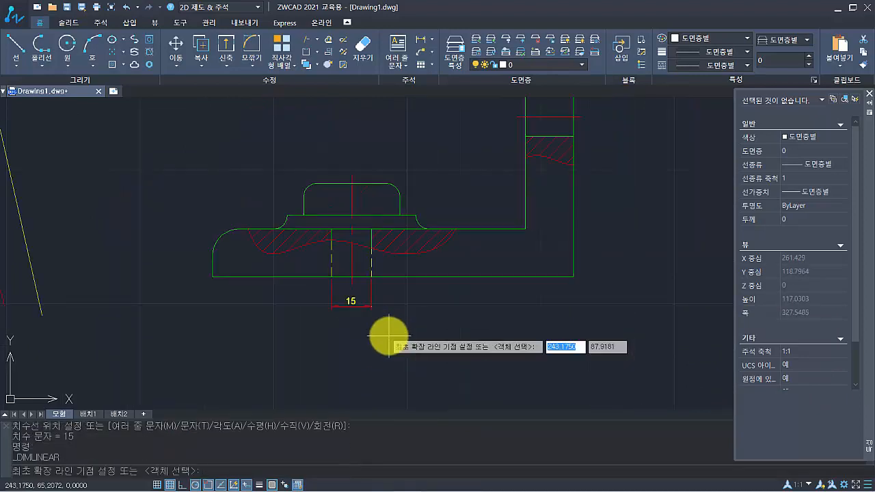
{"action": "left_click", "coordinate": [352, 285]}
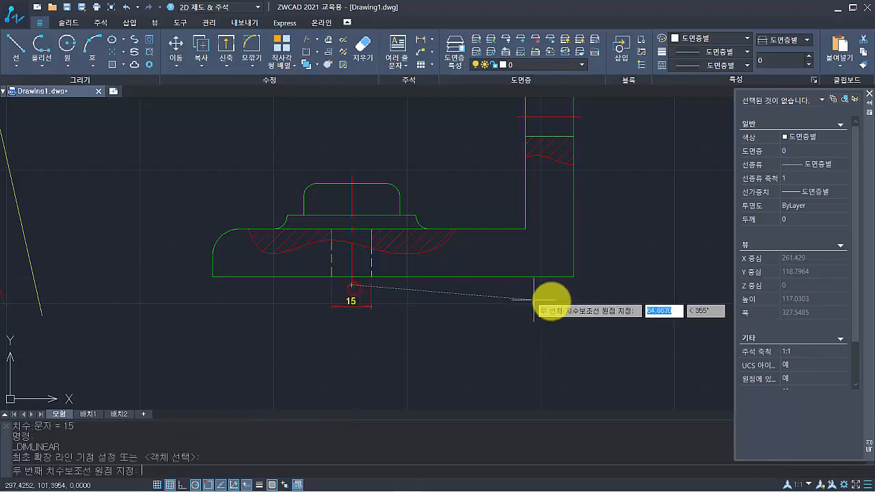
{"action": "left_click", "coordinate": [572, 279]}
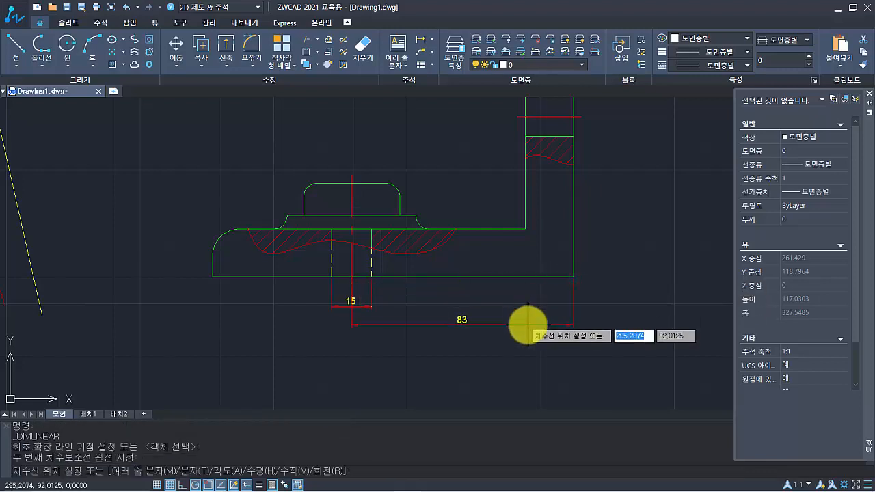
{"action": "left_click", "coordinate": [528, 325]}
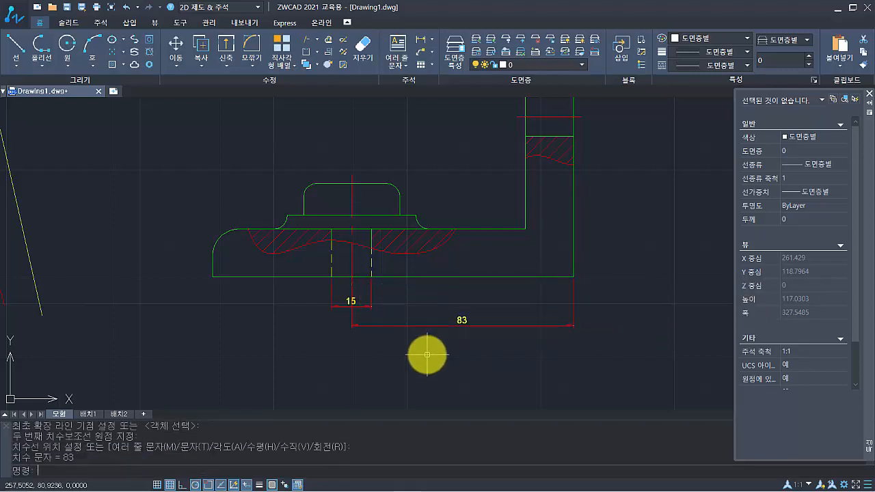
Dimension the overall length of the base between its two bottom corners, placed below the other horizontal dimensions
{"action": "key", "text": "Return"}
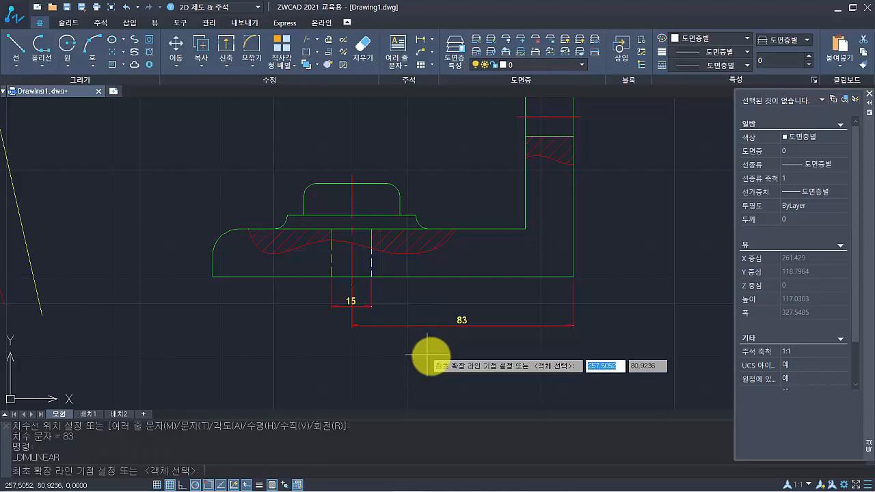
{"action": "left_click", "coordinate": [213, 277]}
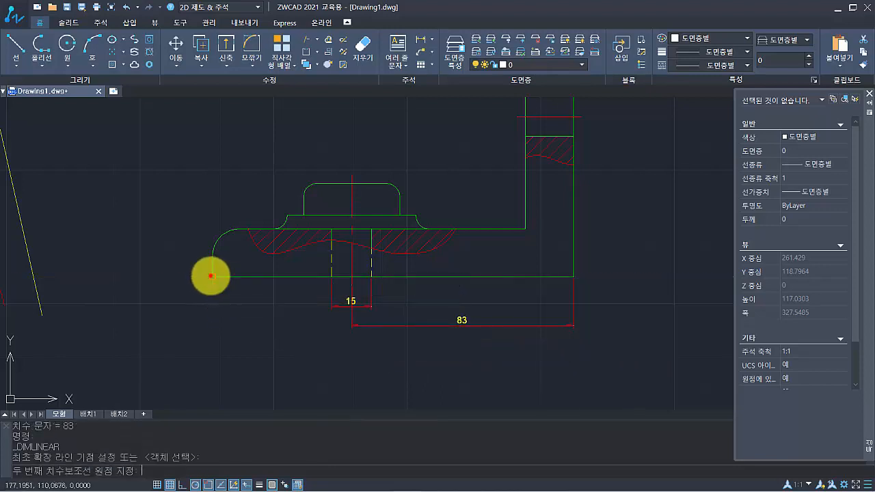
{"action": "left_click", "coordinate": [573, 277]}
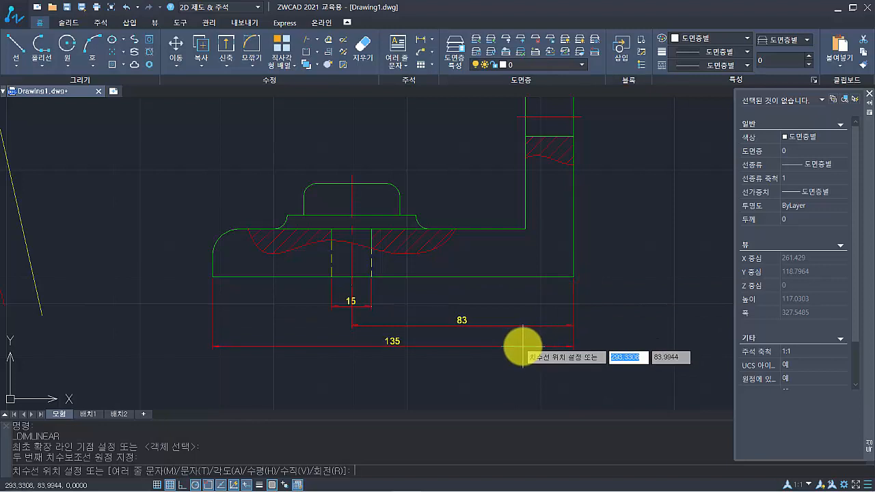
{"action": "left_click", "coordinate": [521, 346]}
Dimension the vertical distance from the upright hole's axis to the base's bottom right corner, placed right of the part
{"action": "middle_click_drag", "start_coordinate": [506, 297], "coordinate": [410, 367]}
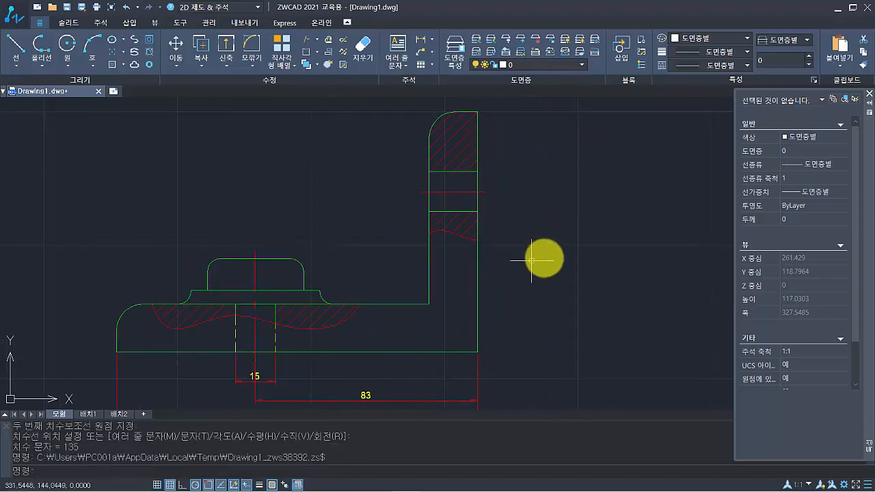
{"action": "key", "text": "Return"}
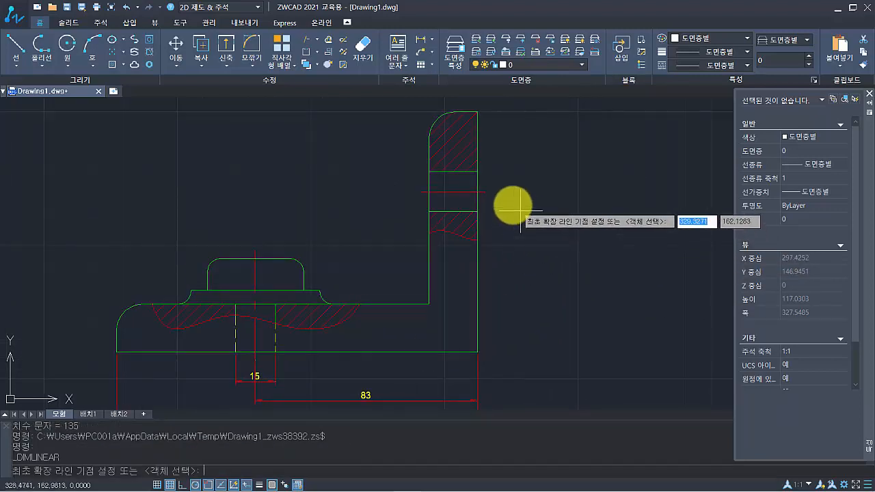
{"action": "left_click", "coordinate": [487, 192]}
{"action": "left_click", "coordinate": [478, 352]}
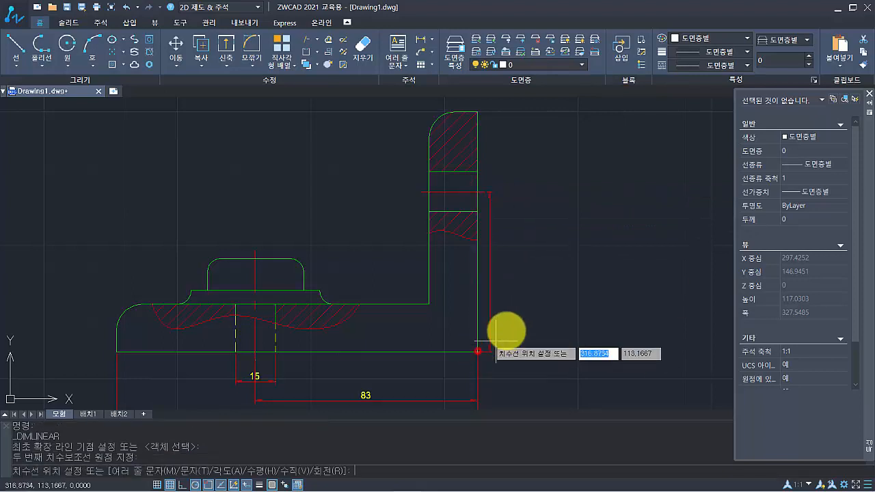
{"action": "left_click", "coordinate": [508, 319]}
{"action": "key", "text": "Return"}
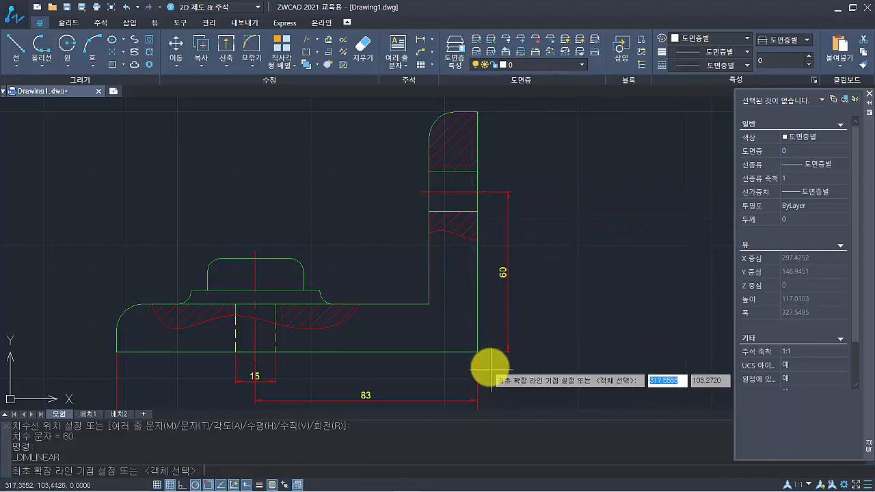
Dimension the part's overall height from the base's bottom right corner to the upright's top right corner, placed outside the existing vertical dimension
{"action": "left_click", "coordinate": [478, 352]}
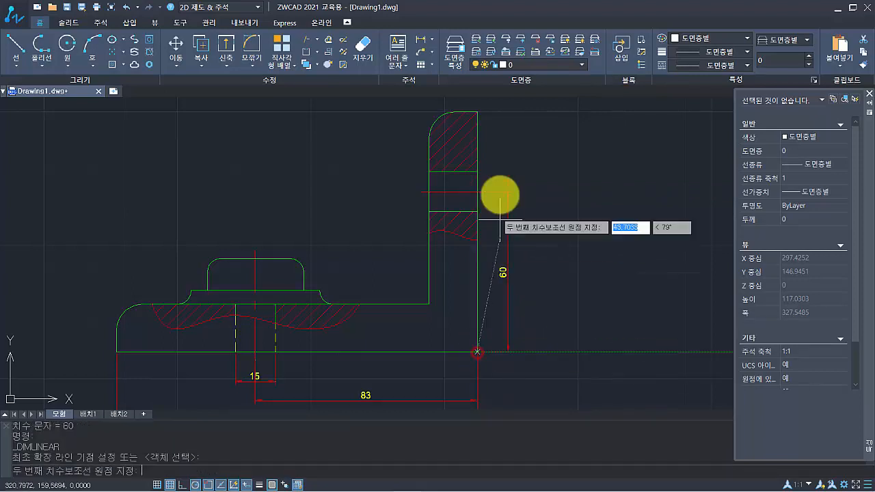
{"action": "left_click", "coordinate": [480, 111]}
{"action": "left_click", "coordinate": [530, 212]}
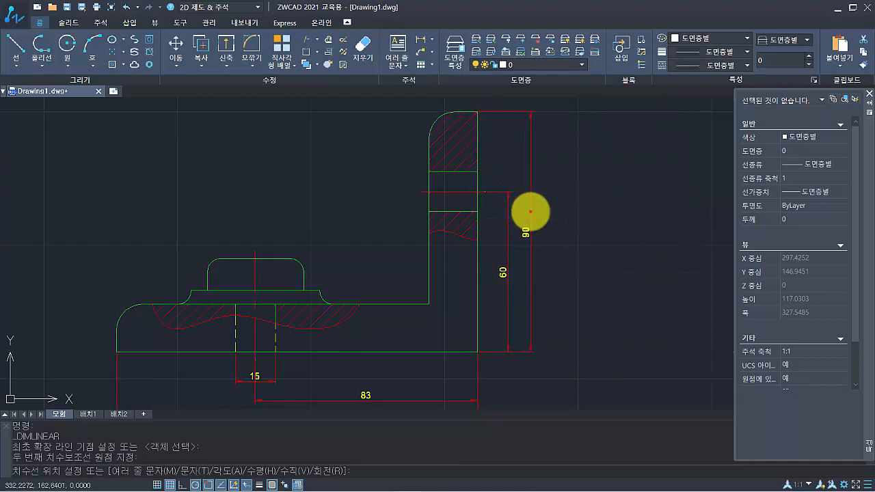
Add a linear dimension for the height of the upright's hole opening, placed just left of the upright
{"action": "key", "text": "Return"}
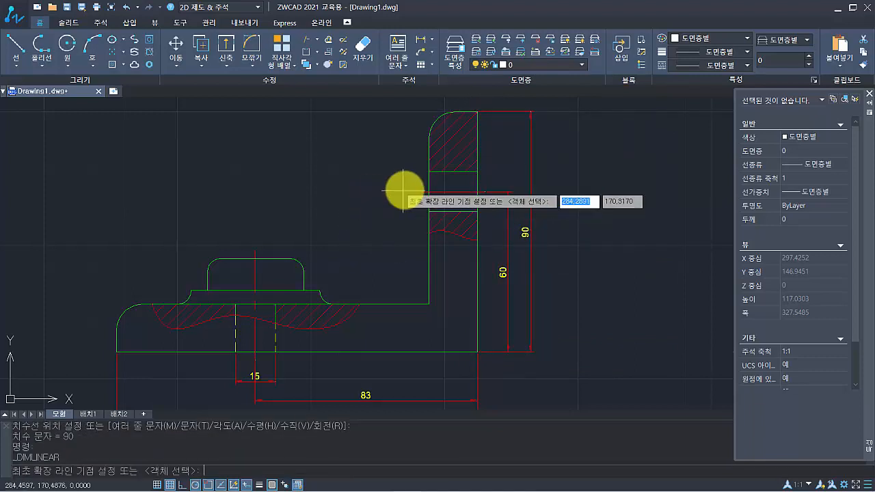
{"action": "left_click", "coordinate": [429, 172]}
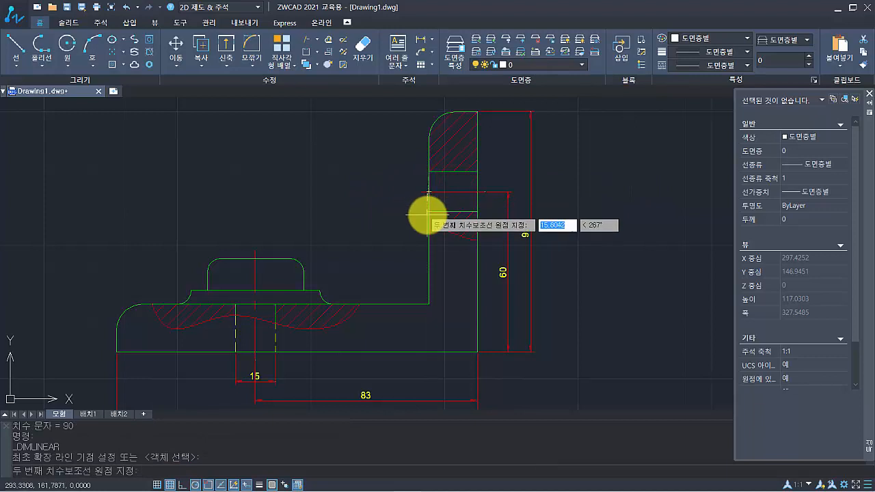
{"action": "left_click", "coordinate": [428, 213]}
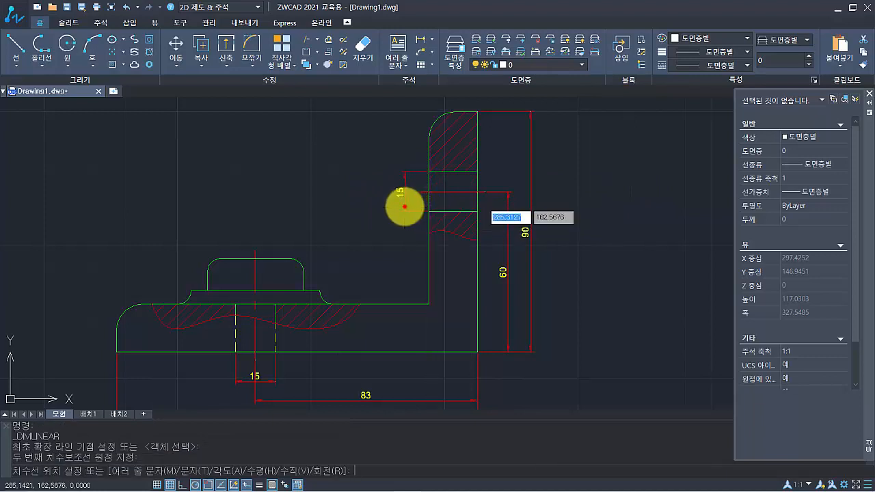
{"action": "left_click", "coordinate": [406, 206]}
Dimension the upright's thickness from its left edge to its top right corner, placed above the upright
{"action": "middle_click_drag", "start_coordinate": [362, 238], "coordinate": [366, 285]}
{"action": "key", "text": "Return"}
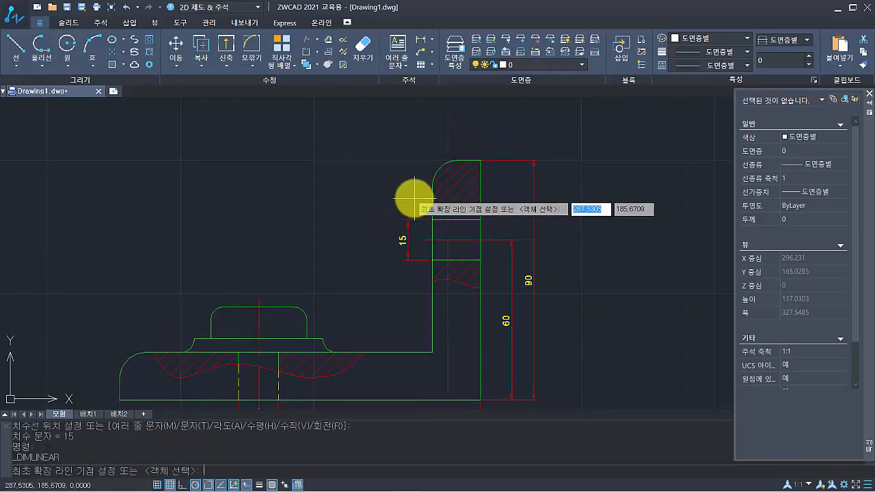
{"action": "left_click", "coordinate": [432, 185]}
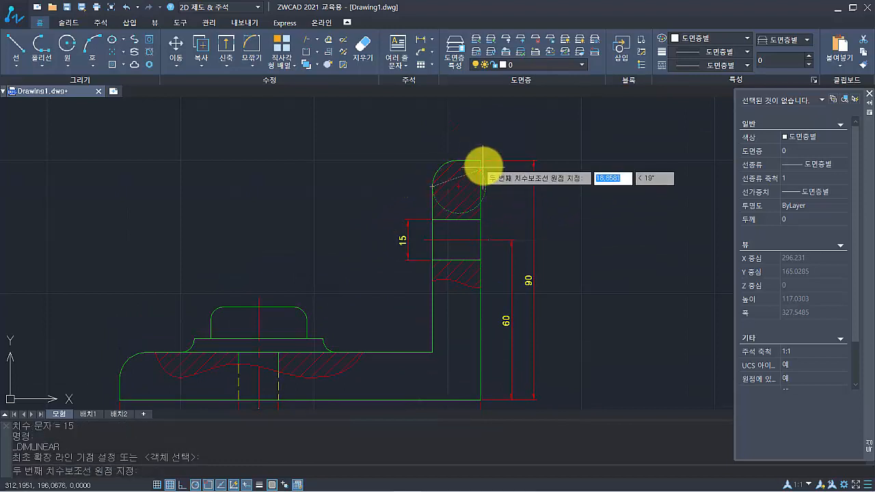
{"action": "left_click", "coordinate": [480, 161]}
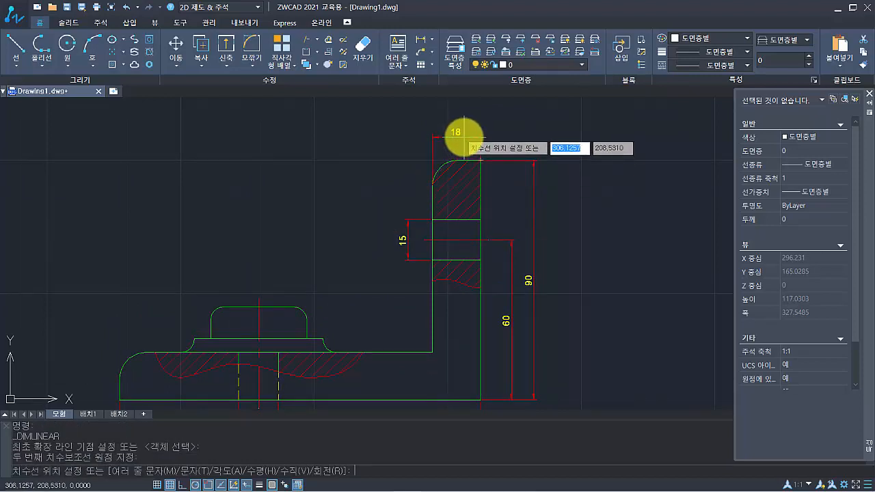
{"action": "left_click", "coordinate": [464, 137]}
Dimension the base's thickness from its bottom left corner to its top edge, placed left of the base
{"action": "middle_click_drag", "start_coordinate": [324, 225], "coordinate": [493, 188]}
{"action": "key", "text": "Return"}
{"action": "left_click", "coordinate": [293, 358]}
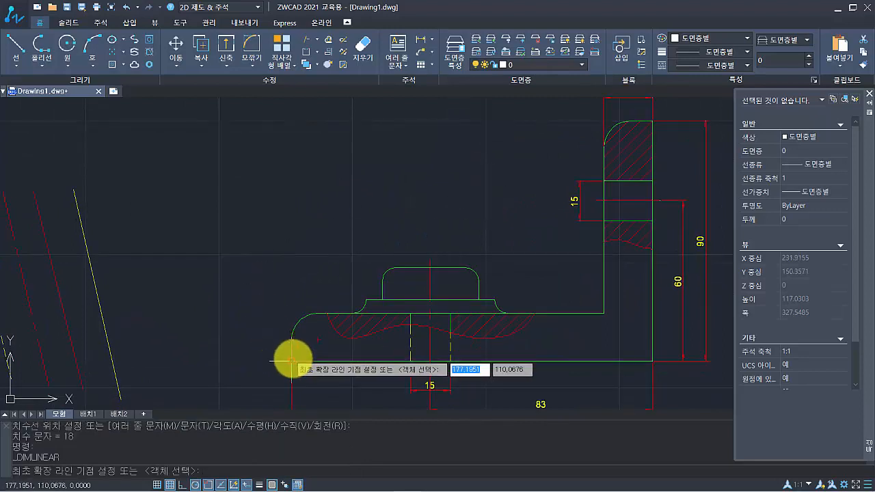
{"action": "left_click", "coordinate": [317, 313]}
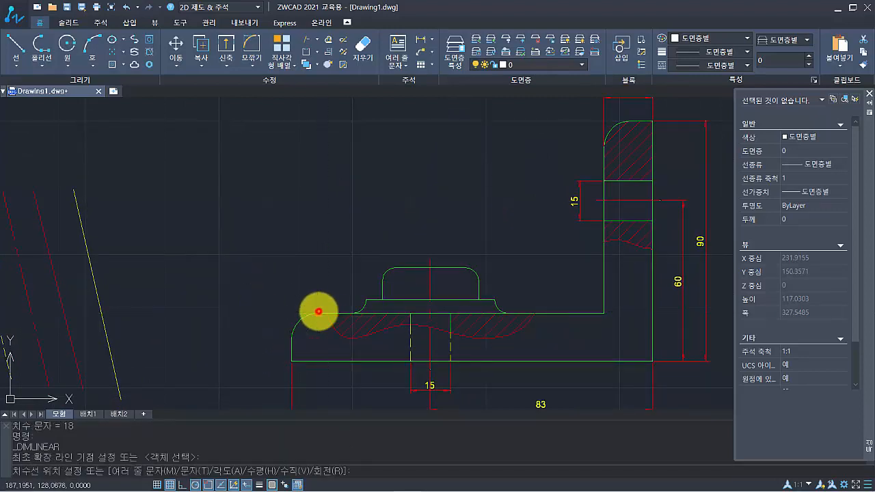
{"action": "left_click", "coordinate": [267, 361]}
Add a linear dimension for the height of the flange under the bolt head, placed to the right of the bolt
{"action": "middle_click_drag", "start_coordinate": [391, 322], "coordinate": [314, 323]}
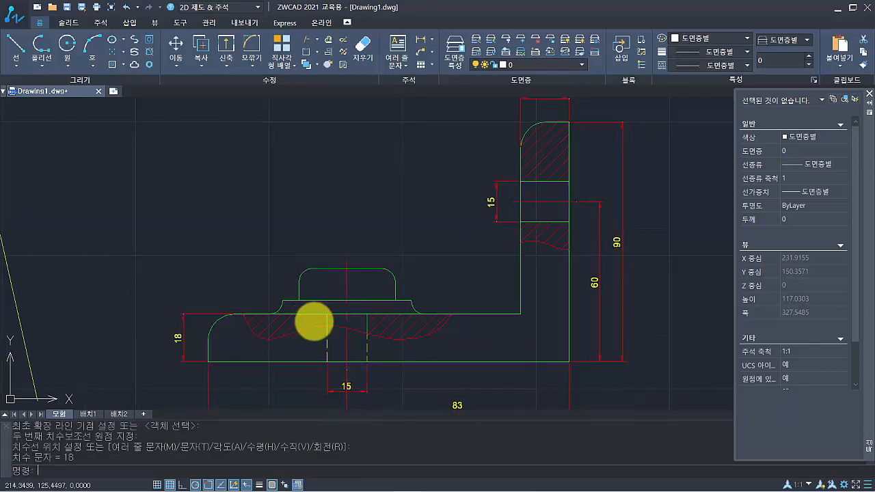
{"action": "scroll", "coordinate": [430, 317], "scroll_direction": "up", "scroll_amount": 4}
{"action": "key", "text": "Return"}
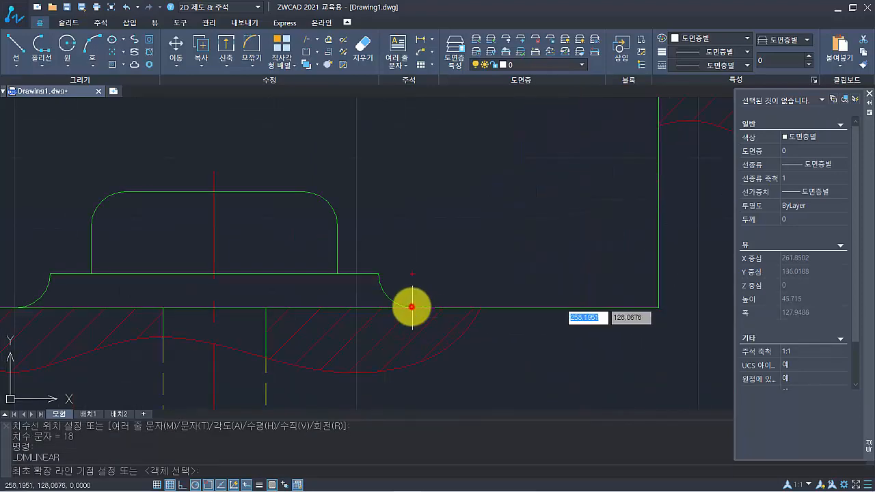
{"action": "left_click", "coordinate": [412, 307]}
{"action": "left_click", "coordinate": [380, 274]}
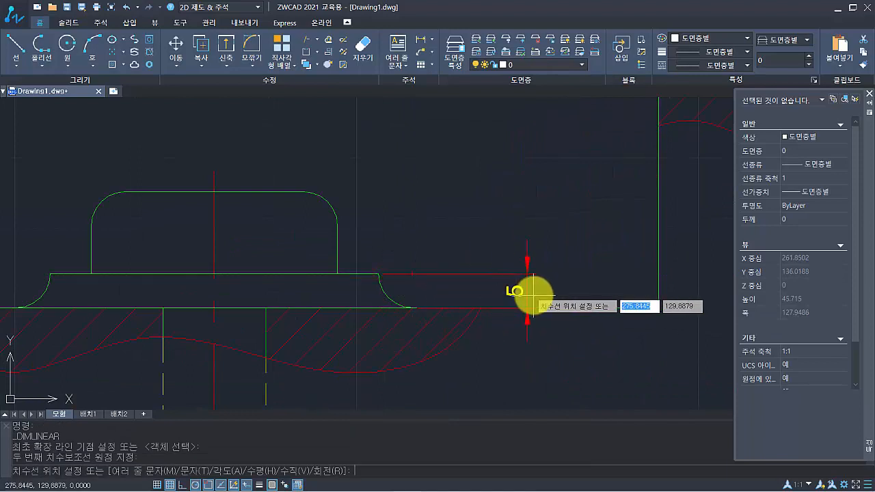
{"action": "left_click", "coordinate": [527, 290]}
Dimension the bolt head's height from the flange to its top edge, in line with the flange height dimension
{"action": "key", "text": "Return"}
{"action": "left_click", "coordinate": [303, 193]}
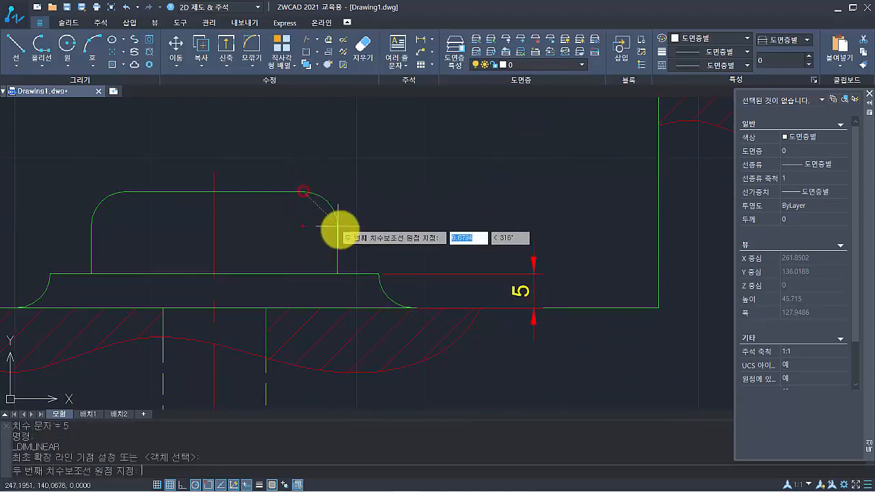
{"action": "left_click", "coordinate": [379, 274]}
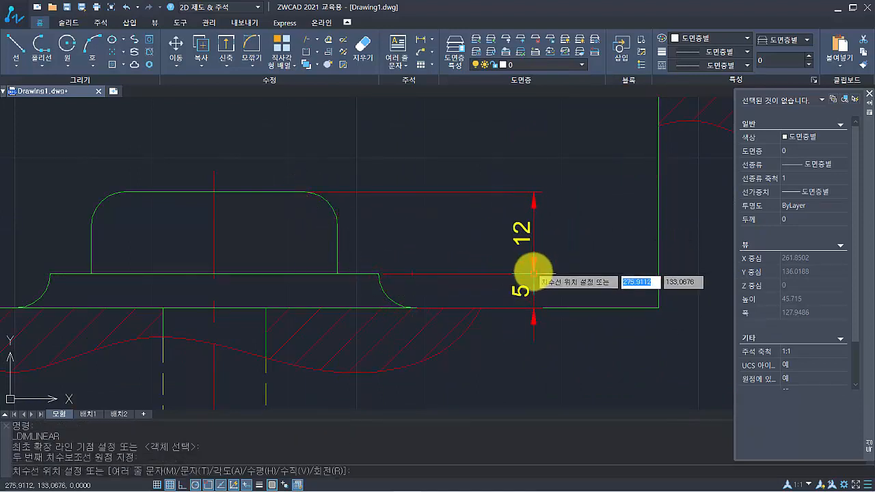
{"action": "left_click", "coordinate": [526, 277]}
Add a linear dimension for the bolt head's width between its two sides, placed above the head
{"action": "scroll", "coordinate": [520, 287], "scroll_direction": "down", "scroll_amount": 2}
{"action": "middle_click_drag", "start_coordinate": [519, 287], "coordinate": [575, 297]}
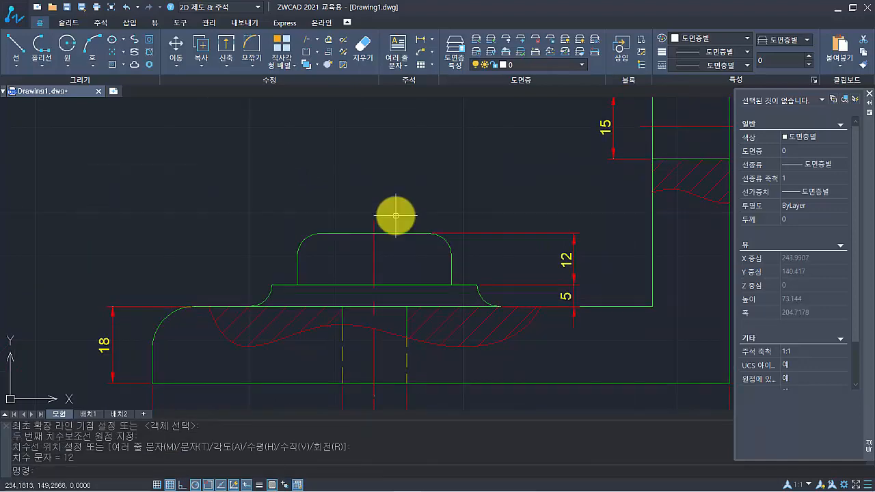
{"action": "key", "text": "Return"}
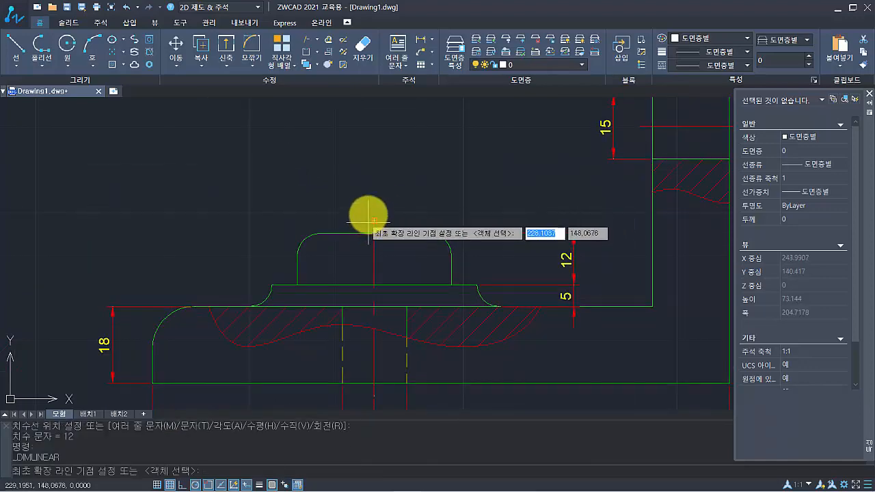
{"action": "middle_click_drag", "start_coordinate": [361, 201], "coordinate": [367, 240]}
{"action": "left_click", "coordinate": [304, 295]}
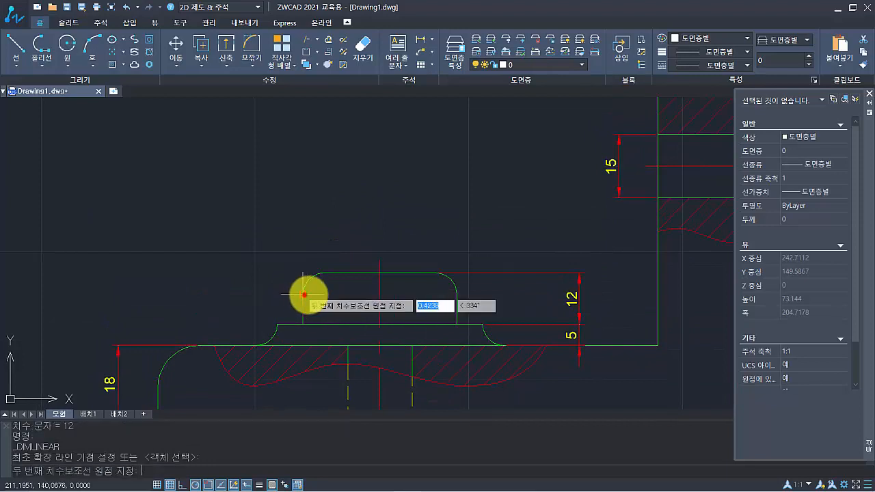
{"action": "left_click", "coordinate": [458, 294]}
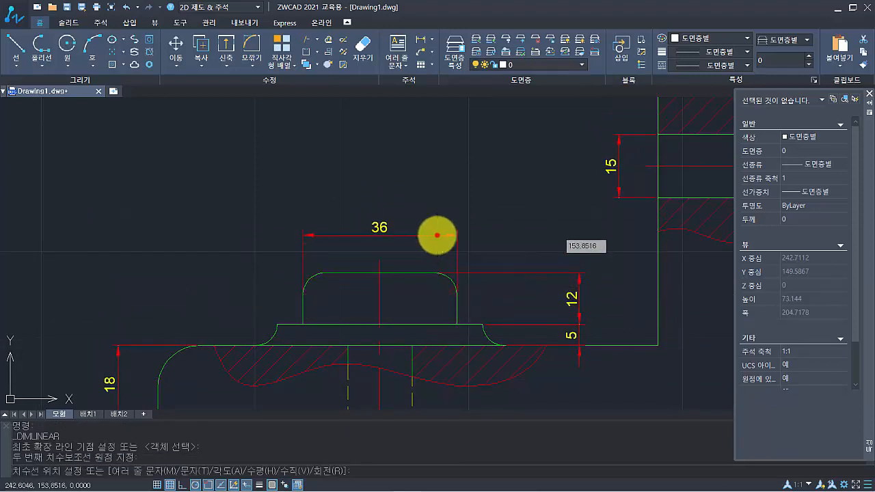
{"action": "left_click", "coordinate": [438, 236]}
Dimension the width of the flange's top edge between its two corners, placed above the bolt head's width dimension
{"action": "key", "text": "Return"}
{"action": "left_click", "coordinate": [279, 324]}
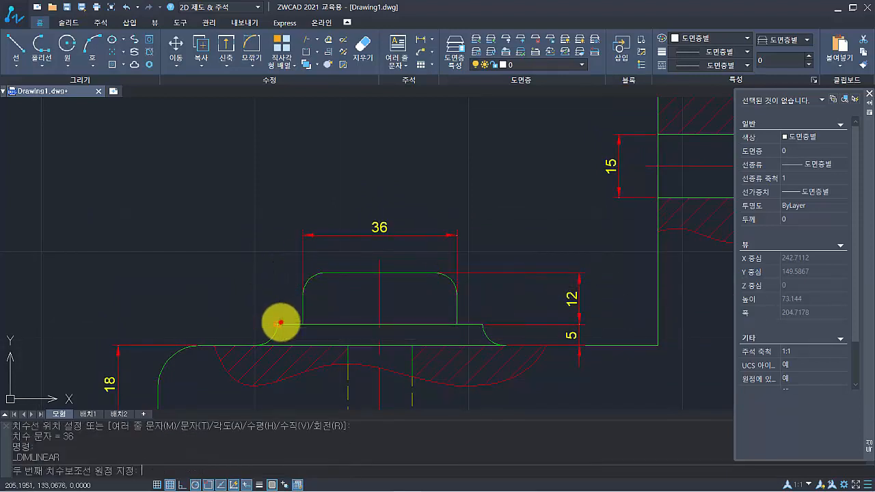
{"action": "left_click", "coordinate": [481, 324]}
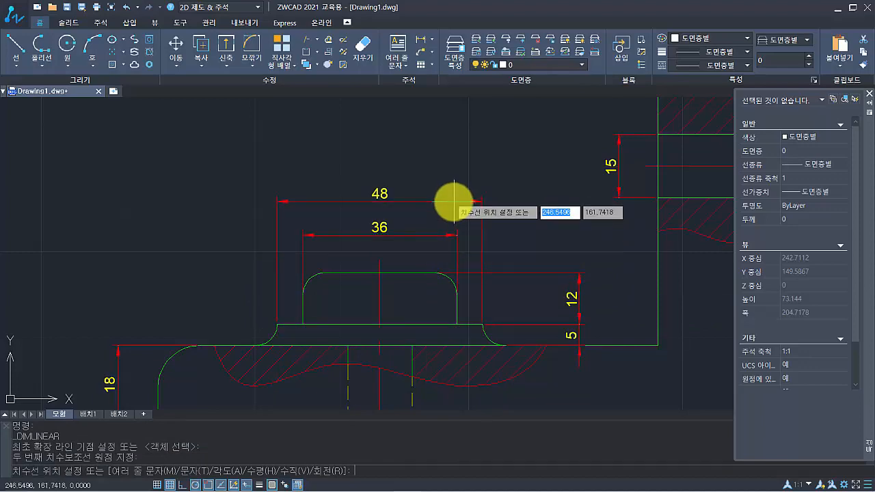
{"action": "left_click", "coordinate": [454, 202]}
Add a radius dimension to the rounded top left corner of the base, with its text outside the part
{"action": "scroll", "coordinate": [458, 265], "scroll_direction": "down", "scroll_amount": 3}
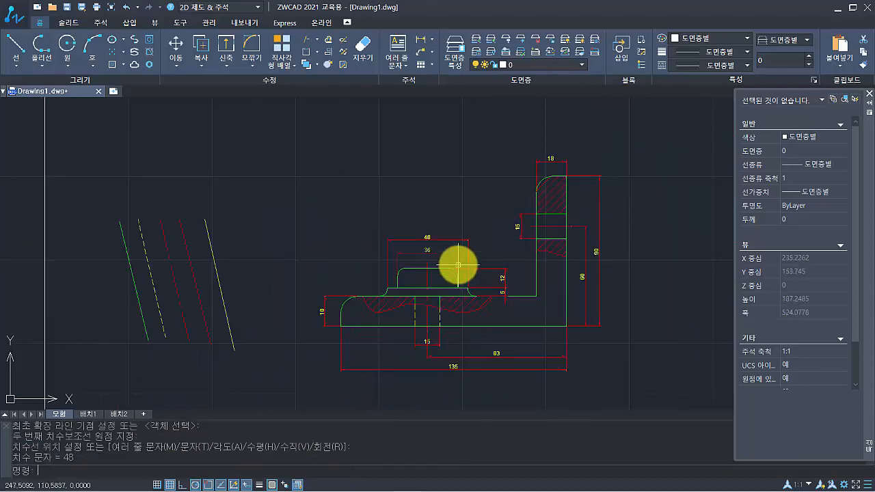
{"action": "scroll", "coordinate": [458, 265], "scroll_direction": "up", "scroll_amount": 2}
{"action": "middle_click_drag", "start_coordinate": [280, 231], "coordinate": [273, 227]}
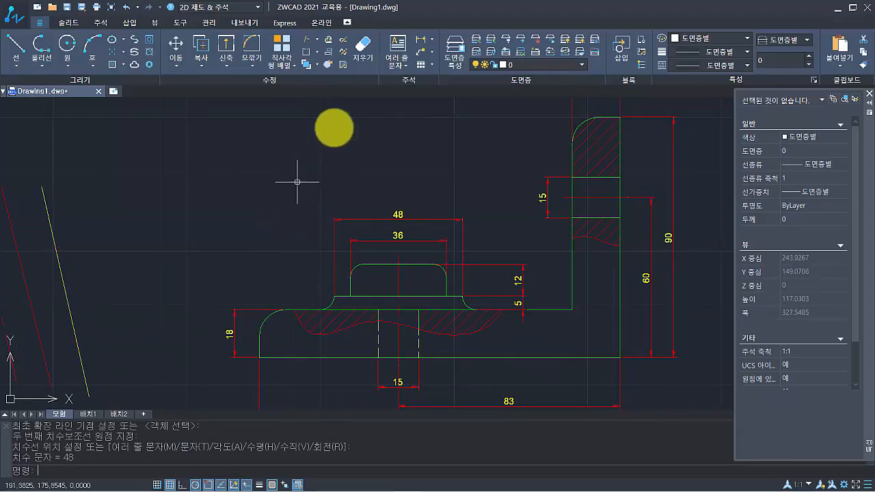
{"action": "left_click", "coordinate": [431, 39]}
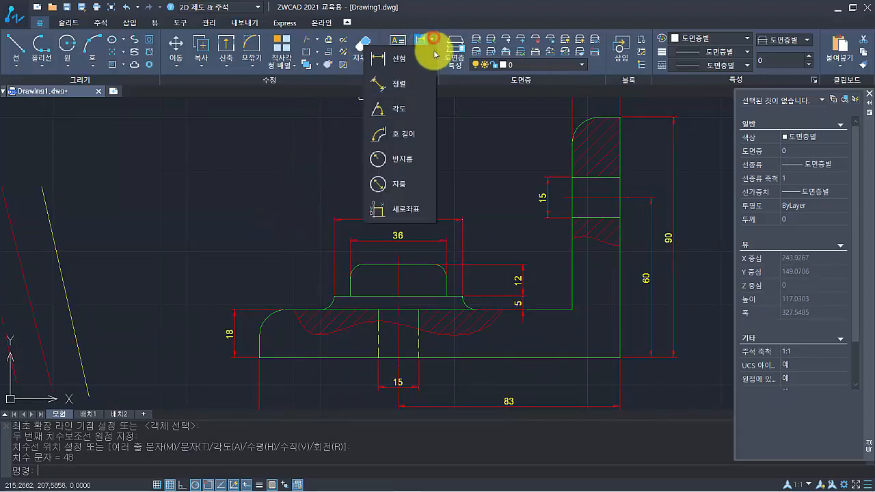
{"action": "left_click", "coordinate": [416, 162]}
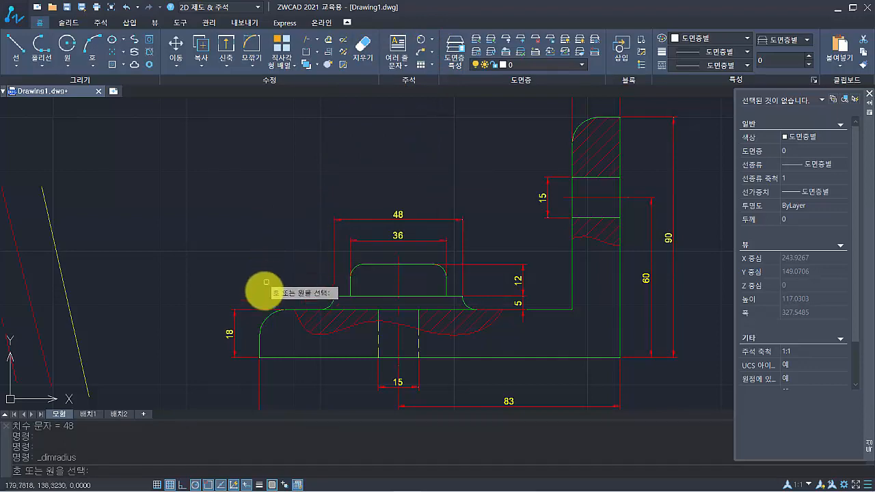
{"action": "scroll", "coordinate": [262, 301], "scroll_direction": "up", "scroll_amount": 2}
{"action": "left_click", "coordinate": [266, 331]}
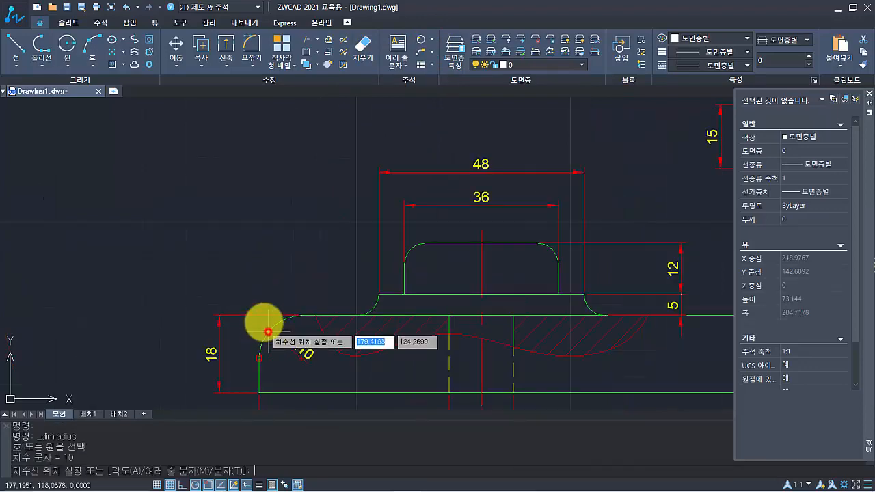
{"action": "left_click", "coordinate": [241, 293]}
Add a radius dimension to the rounded top left corner of the upright, with its text outside the part
{"action": "scroll", "coordinate": [241, 293], "scroll_direction": "down", "scroll_amount": 3}
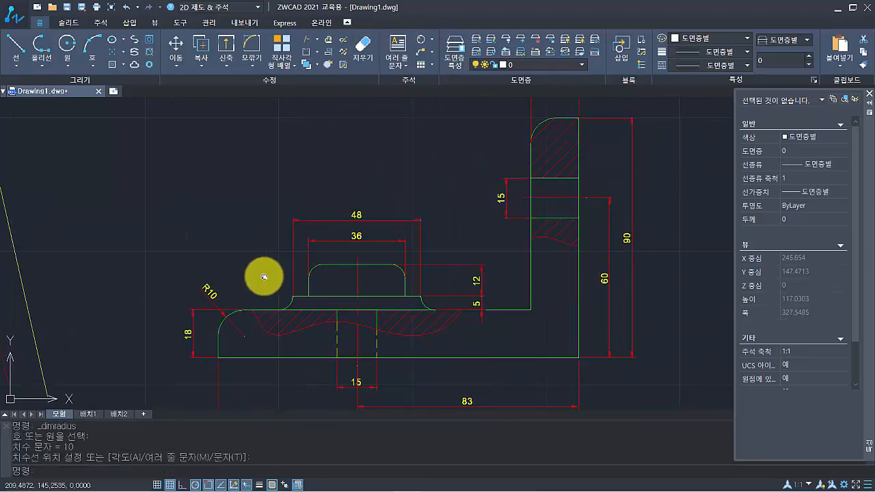
{"action": "scroll", "coordinate": [303, 289], "scroll_direction": "down", "scroll_amount": 1}
{"action": "key", "text": "Return"}
{"action": "scroll", "coordinate": [438, 203], "scroll_direction": "up", "scroll_amount": 2}
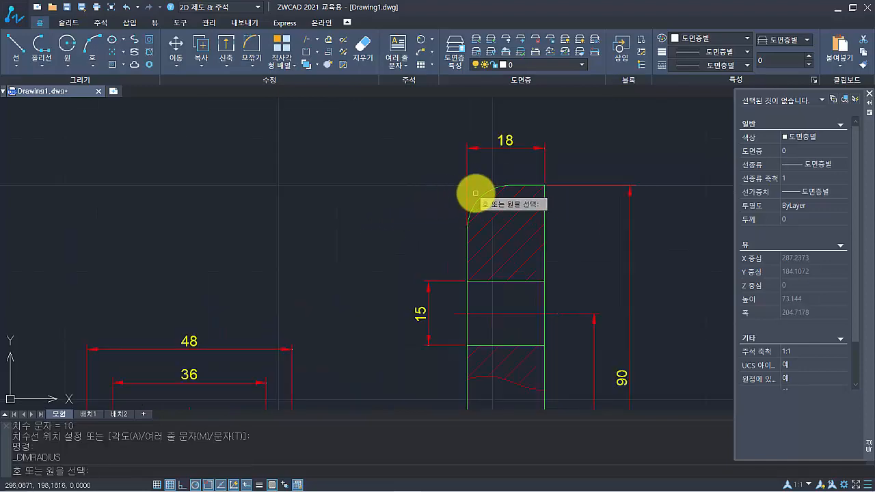
{"action": "left_click", "coordinate": [480, 197]}
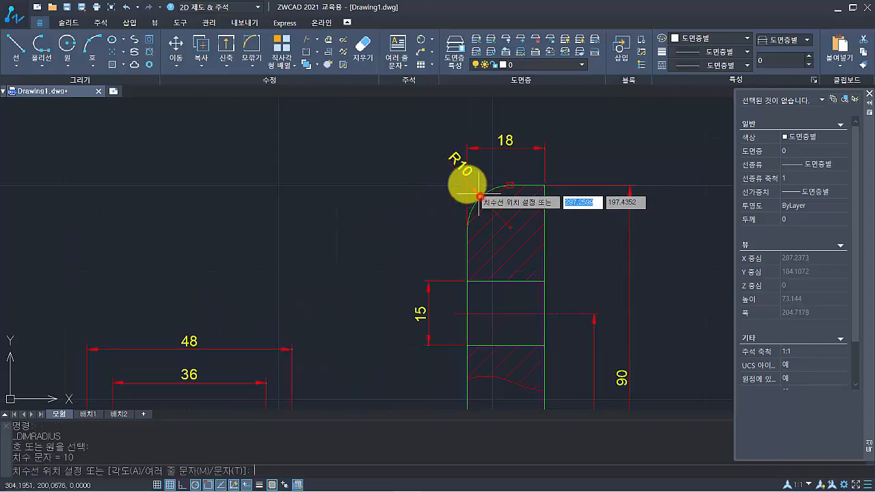
{"action": "left_click", "coordinate": [427, 150]}
Add a radius dimension to the bolt head's top left rounded corner, with its text up and left of the head
{"action": "scroll", "coordinate": [552, 141], "scroll_direction": "down", "scroll_amount": 2}
{"action": "scroll", "coordinate": [362, 269], "scroll_direction": "up", "scroll_amount": 4}
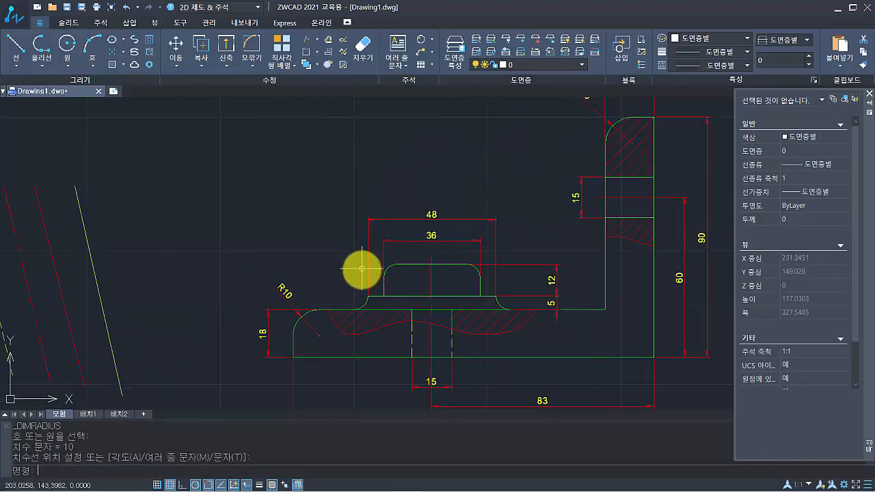
{"action": "key", "text": "Return"}
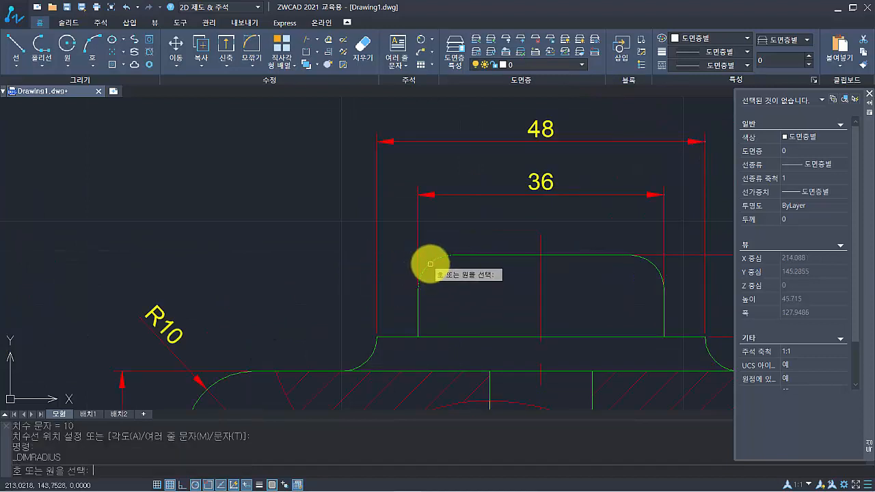
{"action": "left_click", "coordinate": [426, 263]}
{"action": "left_click", "coordinate": [332, 210]}
Add a radius dimension to the concave arc at the flange's left end, placed just outside the arc
{"action": "key", "text": "Return"}
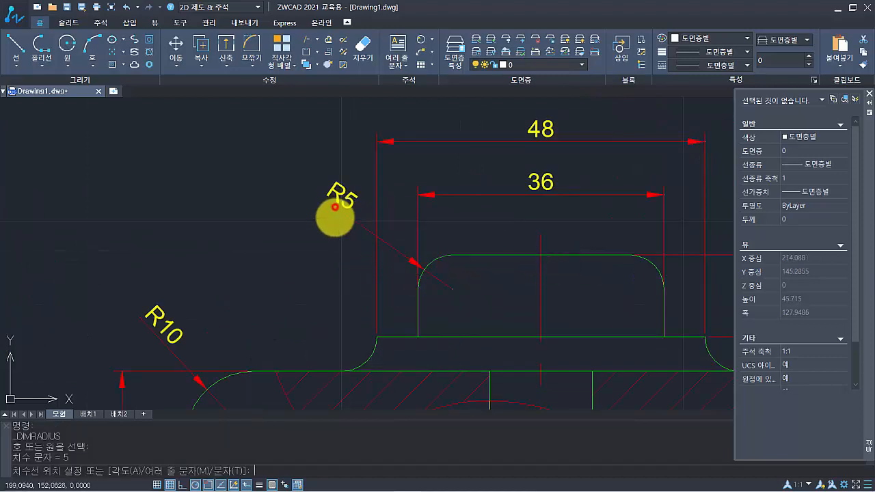
{"action": "scroll", "coordinate": [321, 340], "scroll_direction": "up", "scroll_amount": 2}
{"action": "left_click", "coordinate": [391, 367]}
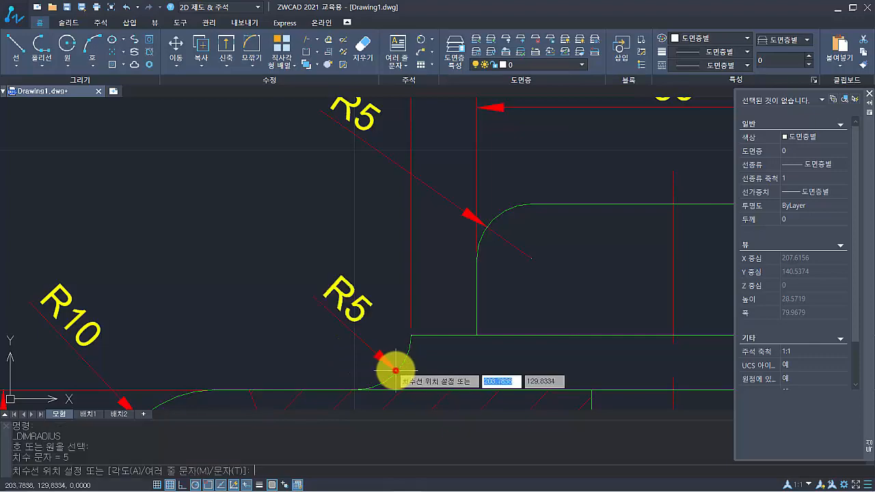
{"action": "scroll", "coordinate": [380, 356], "scroll_direction": "up", "scroll_amount": 3}
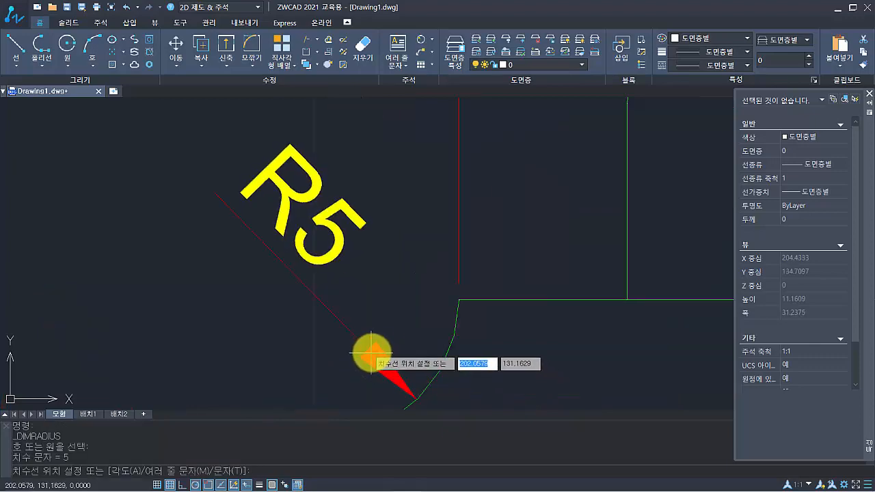
{"action": "scroll", "coordinate": [376, 350], "scroll_direction": "down", "scroll_amount": 6}
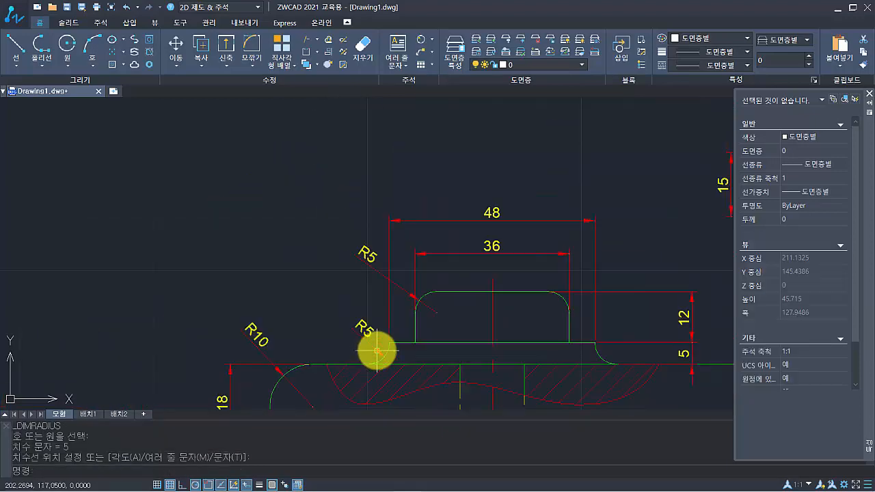
Edit the 15 dimension text below the base hole with ED, adding the diameter symbol (%%c) in front of it
{"action": "left_click", "coordinate": [321, 304]}
{"action": "scroll", "coordinate": [283, 276], "scroll_direction": "down", "scroll_amount": 4}
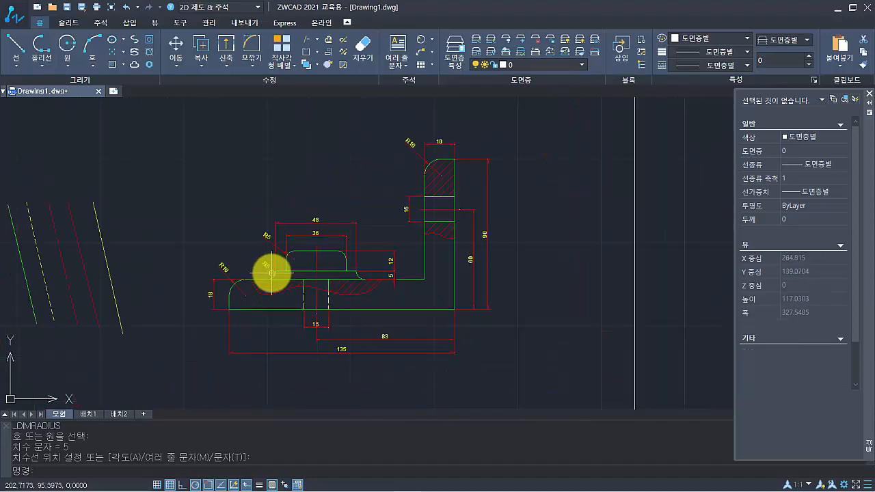
{"action": "scroll", "coordinate": [348, 280], "scroll_direction": "up", "scroll_amount": 4}
{"action": "middle_click_drag", "start_coordinate": [356, 279], "coordinate": [312, 296]}
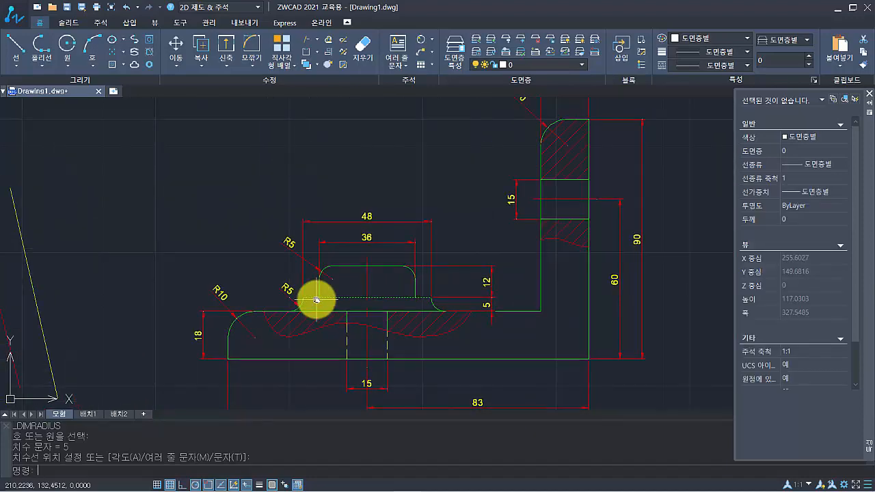
{"action": "scroll", "coordinate": [368, 387], "scroll_direction": "up", "scroll_amount": 5}
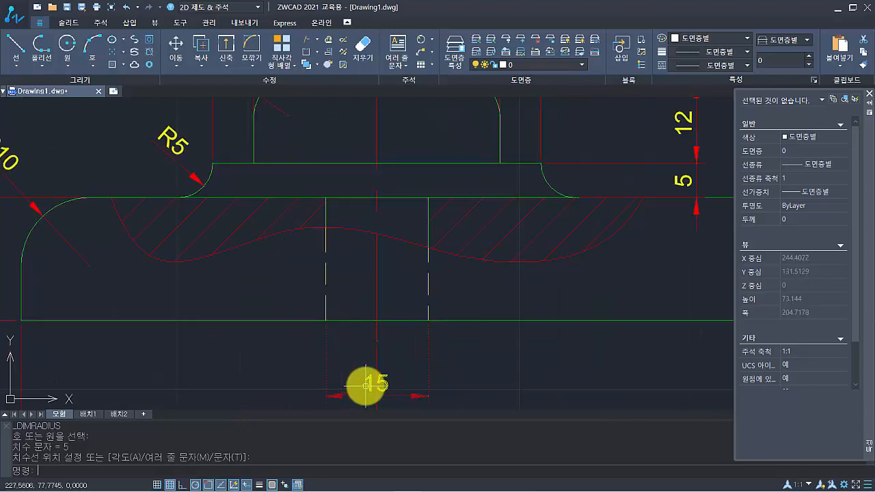
{"action": "scroll", "coordinate": [366, 384], "scroll_direction": "up", "scroll_amount": 5}
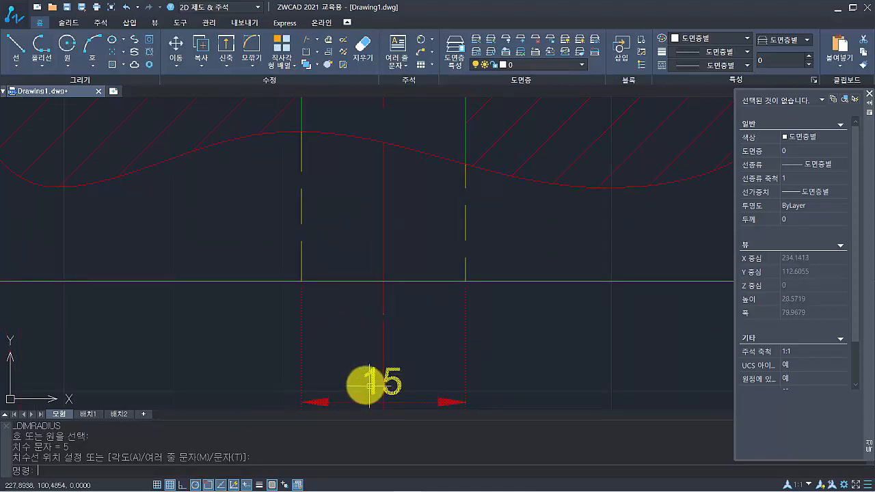
{"action": "middle_click_drag", "start_coordinate": [287, 367], "coordinate": [269, 292]}
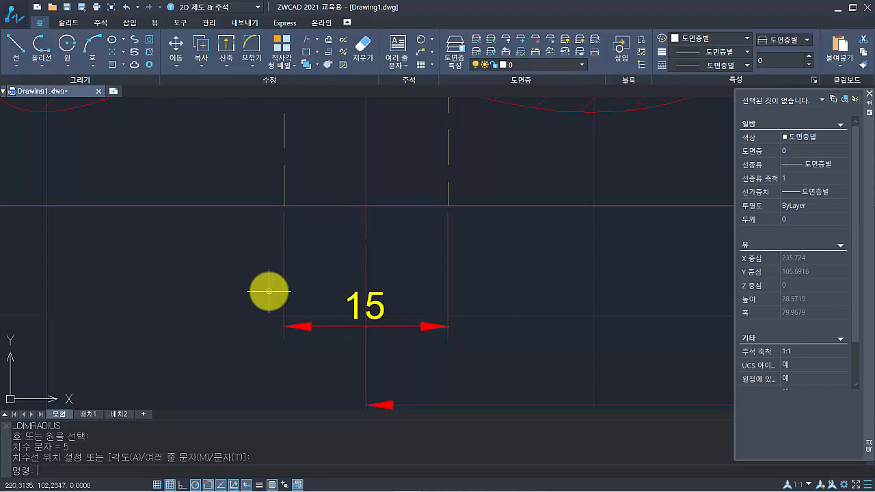
{"action": "type", "text": "dedi"}
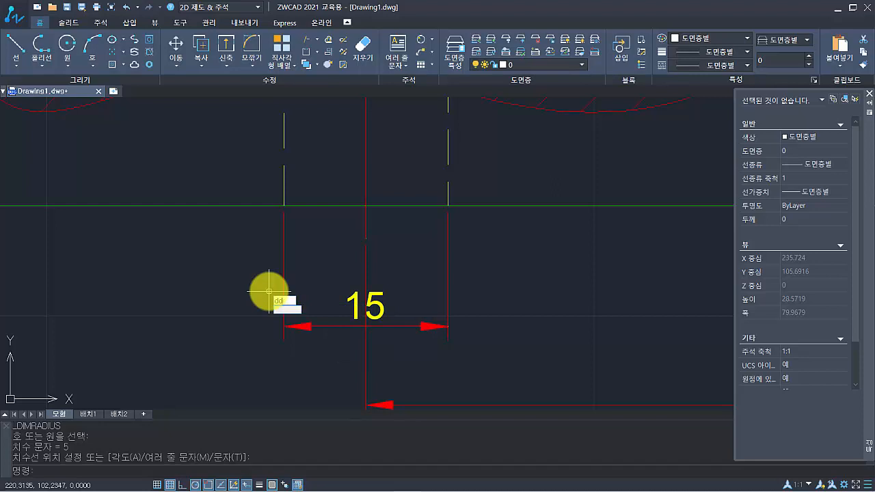
{"action": "key", "text": "BackSpace"}
{"action": "key", "text": "BackSpace"}
{"action": "type", "text": "ed"}
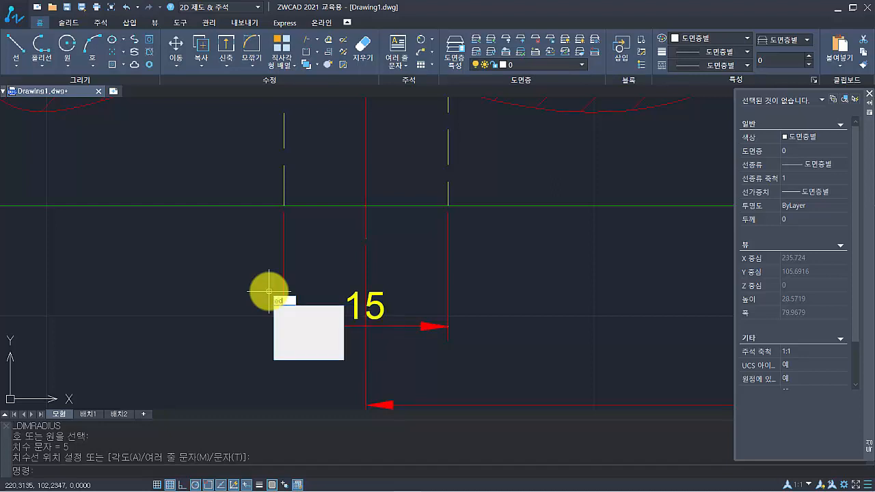
{"action": "key", "text": "Return"}
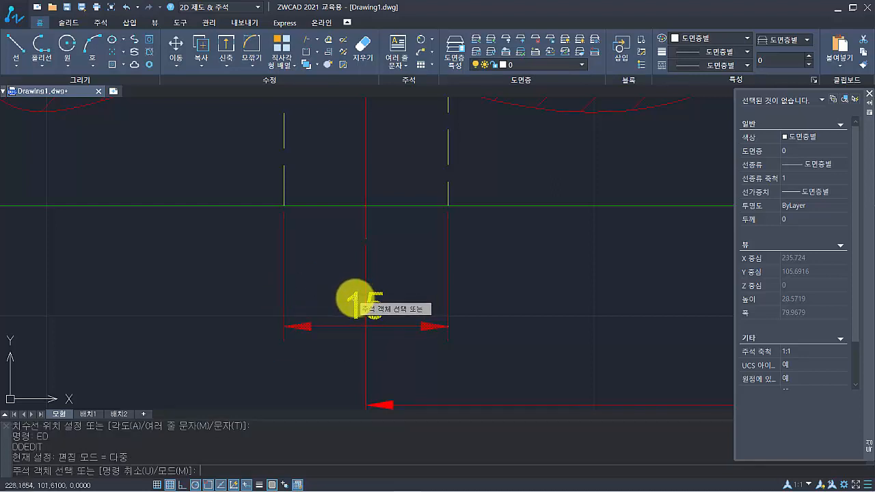
{"action": "left_click", "coordinate": [355, 298]}
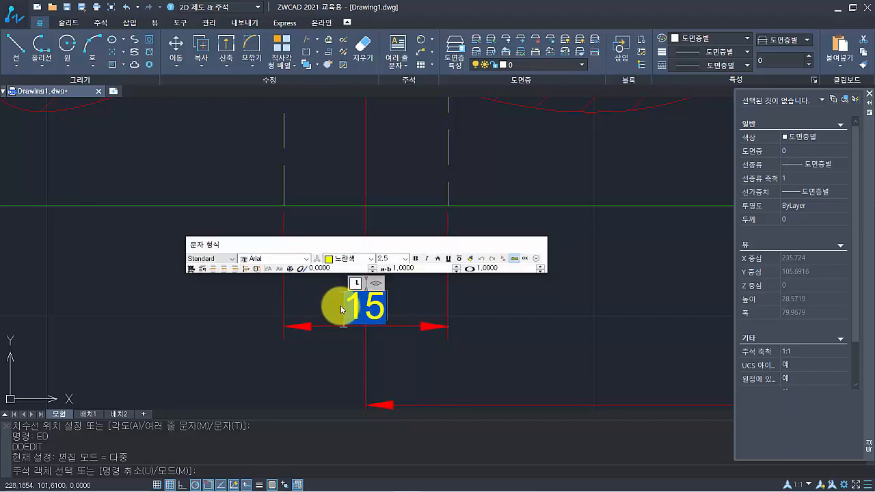
{"action": "type", "text": "%%"}
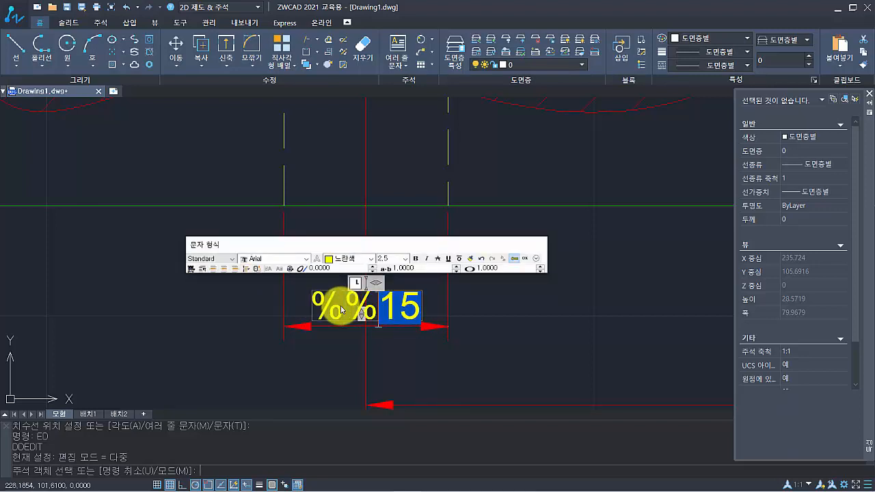
{"action": "type", "text": "c"}
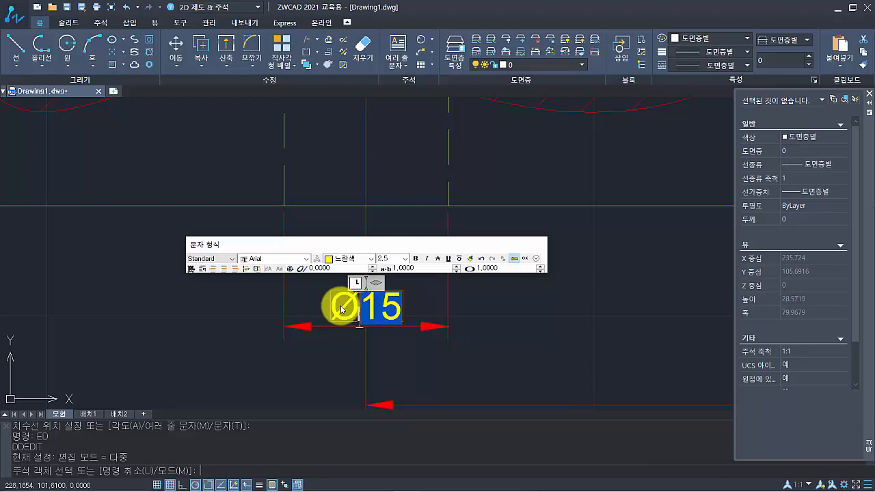
{"action": "left_click", "coordinate": [535, 261]}
Add the diameter symbol (%%c) in front of the bolt head's 36 width dimension text
{"action": "scroll", "coordinate": [361, 306], "scroll_direction": "down", "scroll_amount": 2}
{"action": "scroll", "coordinate": [361, 307], "scroll_direction": "down", "scroll_amount": 2}
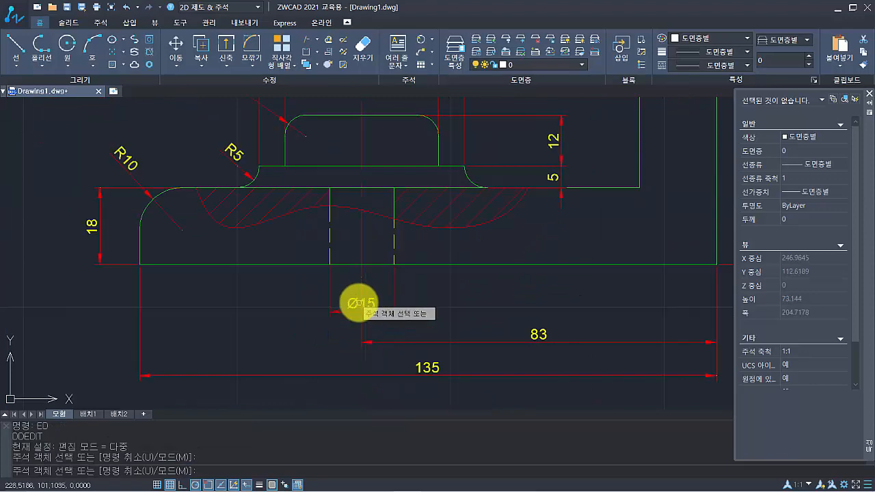
{"action": "scroll", "coordinate": [458, 307], "scroll_direction": "down", "scroll_amount": 2}
{"action": "middle_click_drag", "start_coordinate": [459, 307], "coordinate": [394, 337]}
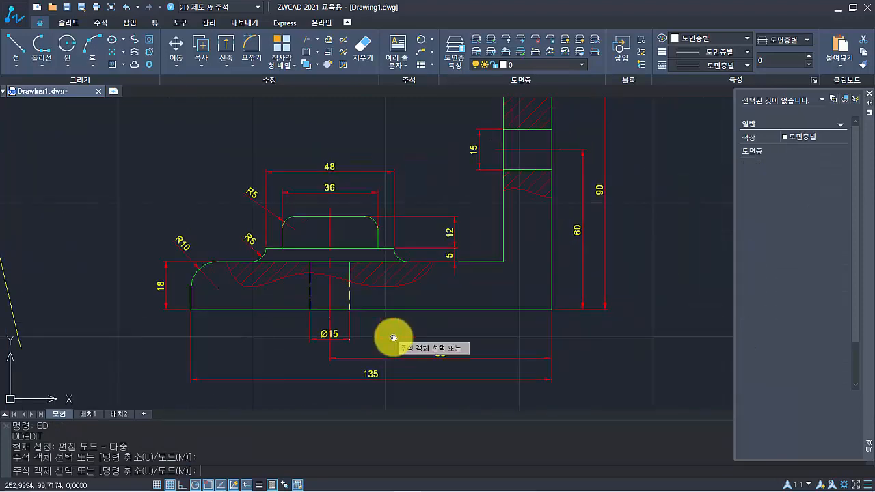
{"action": "scroll", "coordinate": [302, 203], "scroll_direction": "up", "scroll_amount": 3}
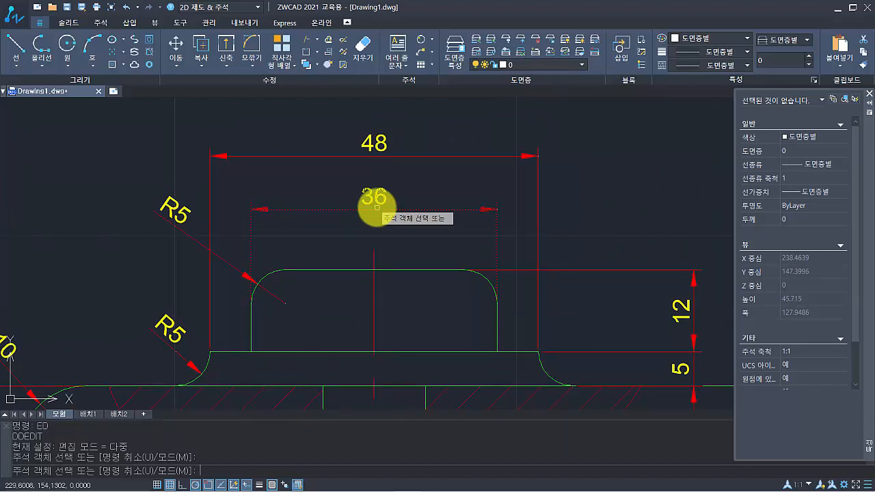
{"action": "left_click", "coordinate": [377, 207]}
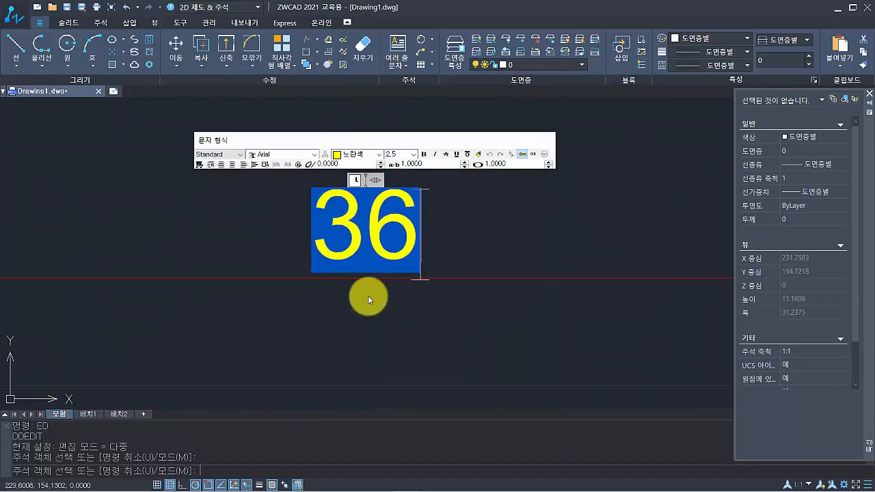
{"action": "scroll", "coordinate": [368, 299], "scroll_direction": "down", "scroll_amount": 1}
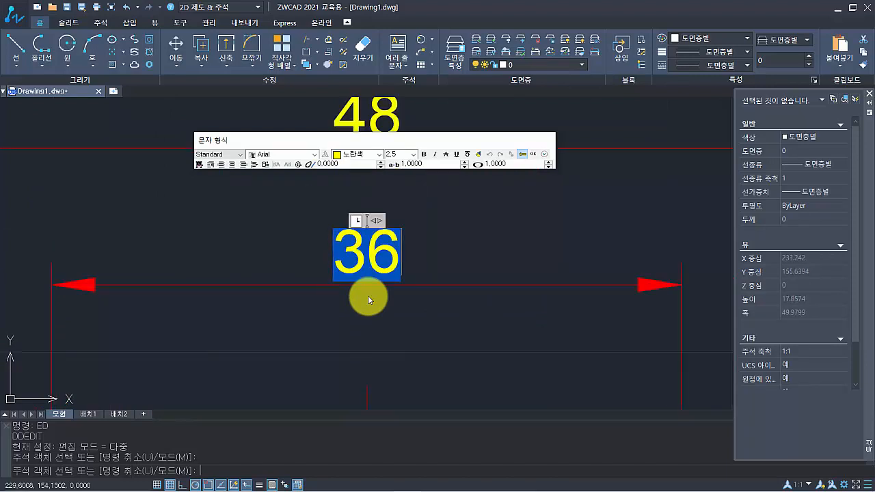
{"action": "type", "text": "%%"}
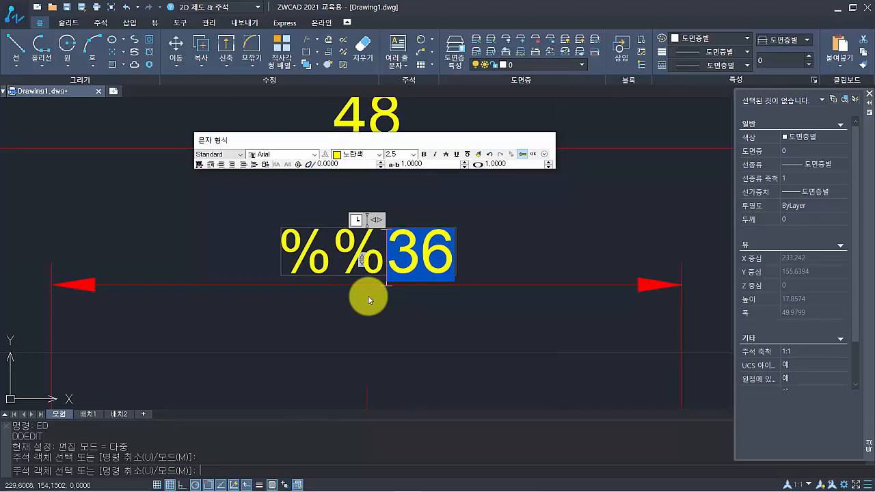
{"action": "type", "text": "c"}
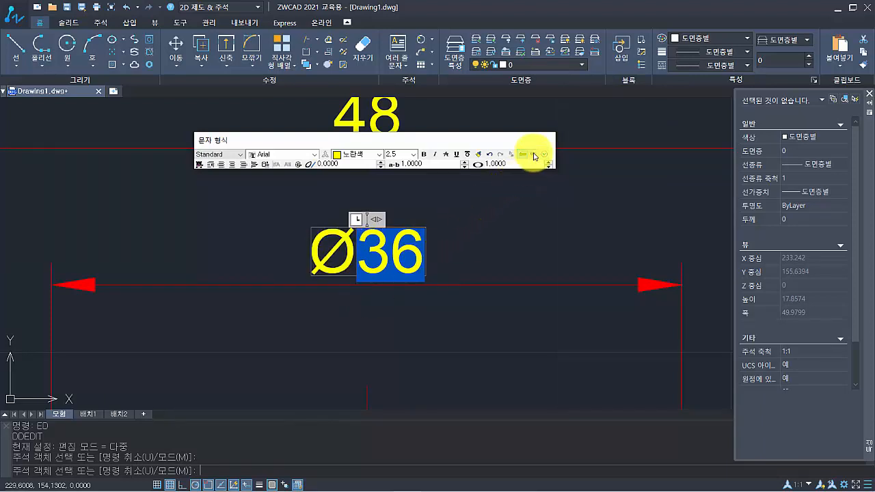
{"action": "left_click", "coordinate": [534, 156]}
Add the diameter symbol (%%c) in front of the flange's 48 width dimension text
{"action": "scroll", "coordinate": [500, 197], "scroll_direction": "down", "scroll_amount": 3}
{"action": "middle_click_drag", "start_coordinate": [500, 198], "coordinate": [483, 235]}
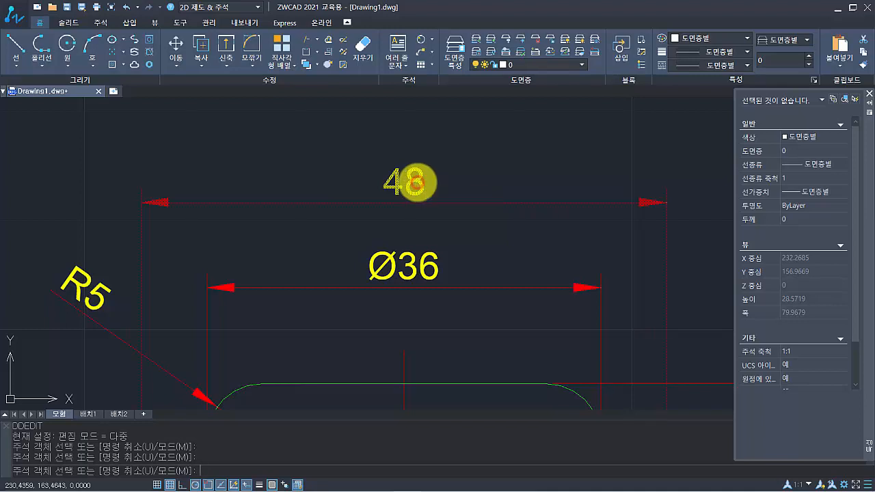
{"action": "left_click", "coordinate": [414, 184]}
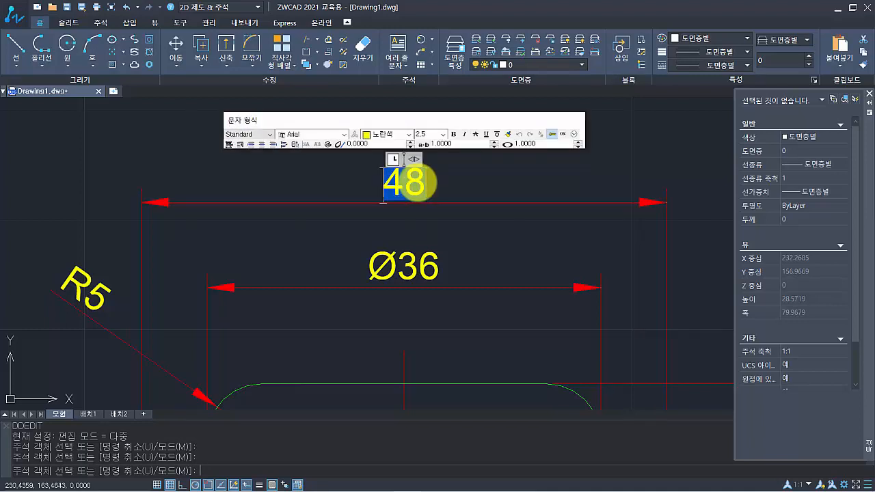
{"action": "key", "text": "Home"}
{"action": "type", "text": "%%c"}
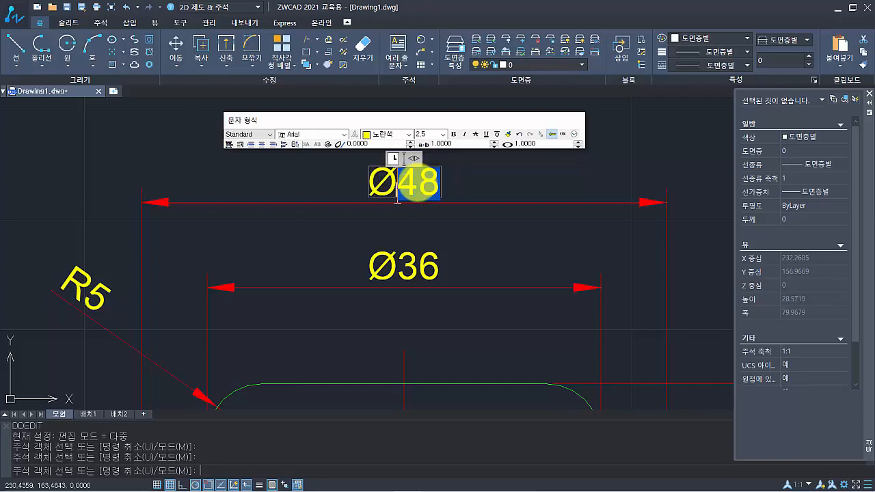
{"action": "left_click", "coordinate": [563, 134]}
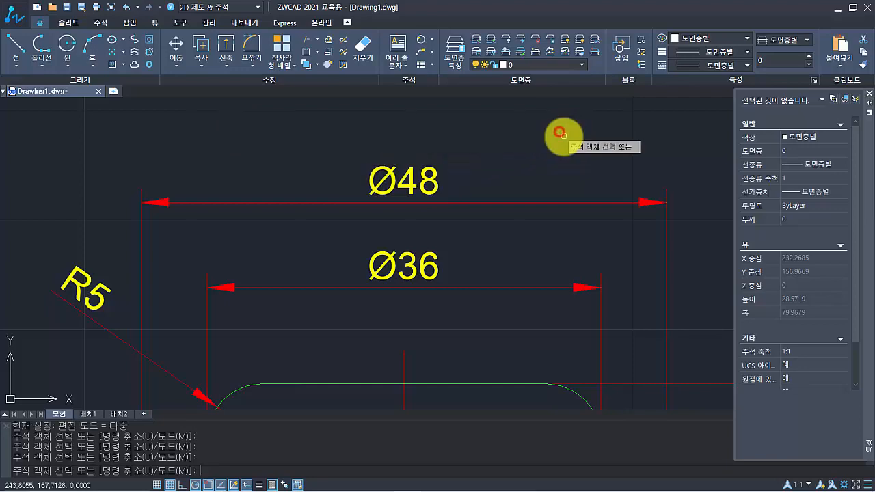
Add the diameter symbol (%%c) in front of the upright hole's 15 dimension text and end text editing
{"action": "scroll", "coordinate": [555, 201], "scroll_direction": "down", "scroll_amount": 5}
{"action": "middle_click_drag", "start_coordinate": [555, 201], "coordinate": [238, 225]}
{"action": "scroll", "coordinate": [332, 205], "scroll_direction": "up", "scroll_amount": 3}
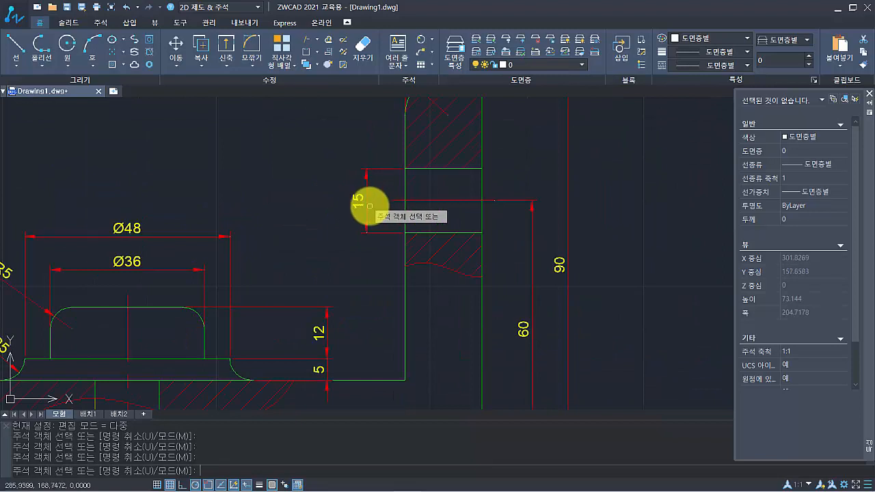
{"action": "scroll", "coordinate": [360, 203], "scroll_direction": "up", "scroll_amount": 5}
{"action": "left_click", "coordinate": [358, 200]}
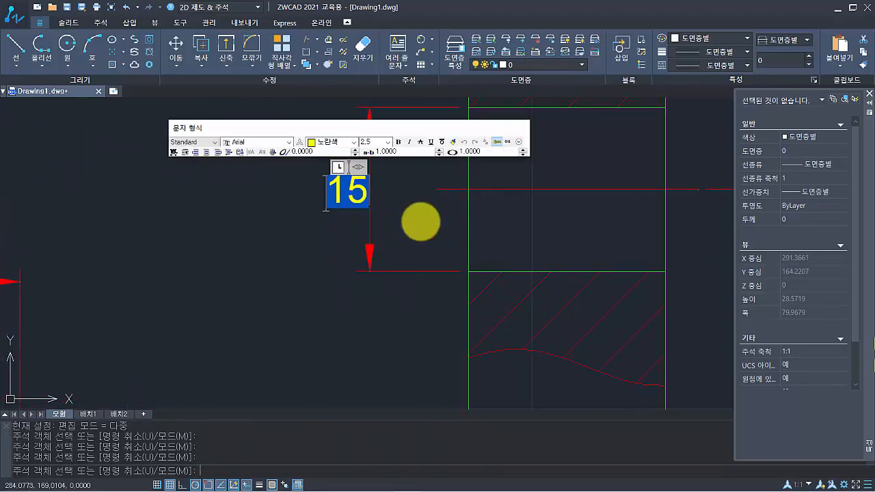
{"action": "type", "text": "%%c"}
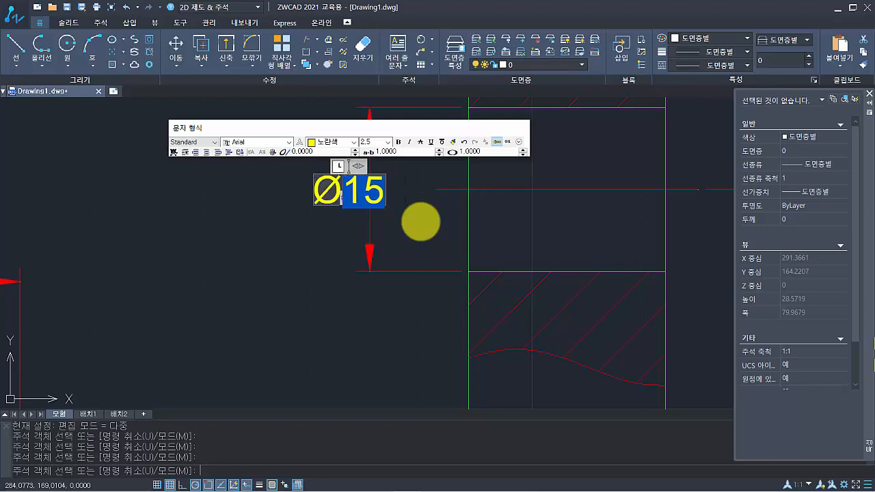
{"action": "left_click", "coordinate": [507, 142]}
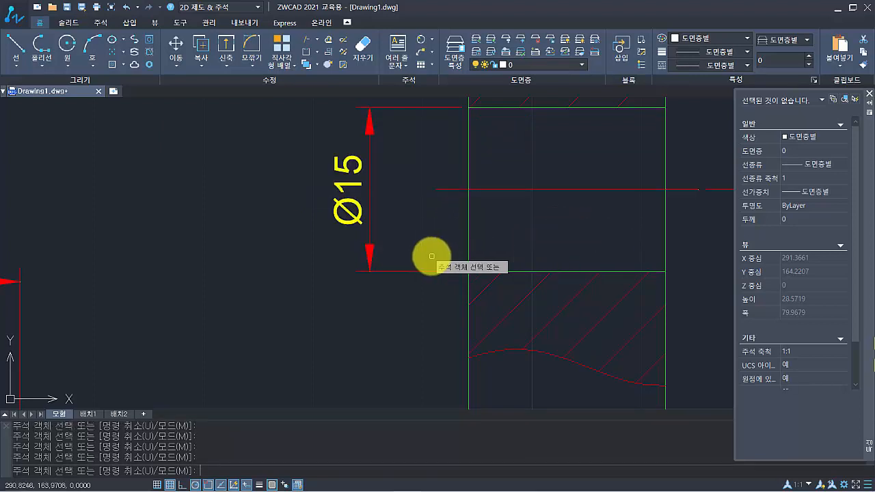
{"action": "key", "text": "Escape"}
Break the 83 dimension's extension line automatically with DIMBREAK where it crosses the Ø15 dimension below the base
{"action": "scroll", "coordinate": [432, 257], "scroll_direction": "down", "scroll_amount": 6}
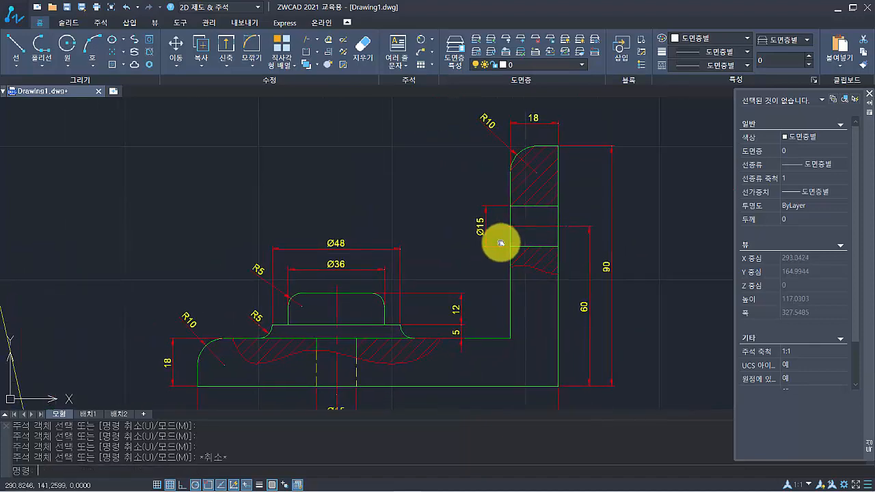
{"action": "scroll", "coordinate": [504, 227], "scroll_direction": "down", "scroll_amount": 2}
{"action": "scroll", "coordinate": [458, 263], "scroll_direction": "down", "scroll_amount": 3}
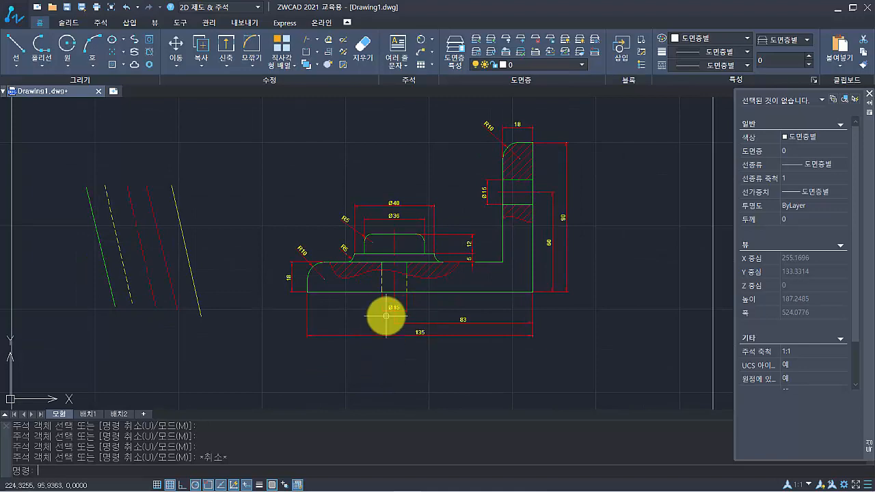
{"action": "scroll", "coordinate": [386, 316], "scroll_direction": "up", "scroll_amount": 4}
{"action": "scroll", "coordinate": [369, 315], "scroll_direction": "up", "scroll_amount": 8}
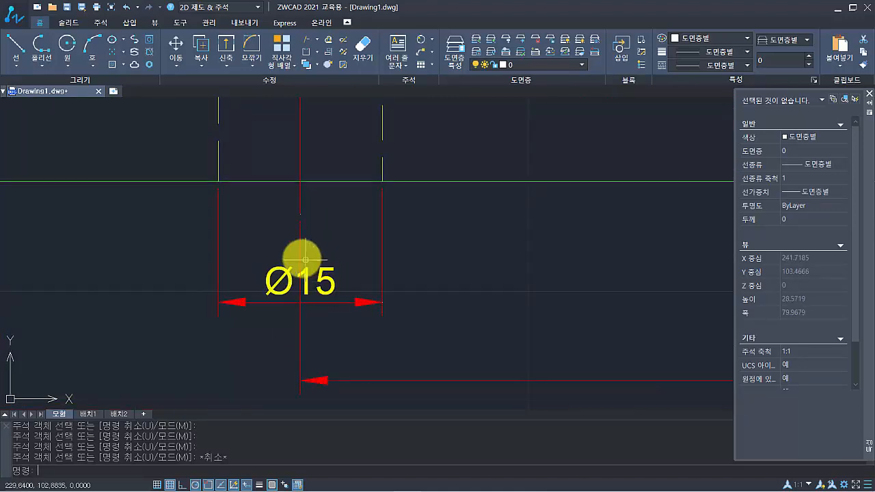
{"action": "scroll", "coordinate": [300, 258], "scroll_direction": "down", "scroll_amount": 4}
{"action": "scroll", "coordinate": [295, 260], "scroll_direction": "up", "scroll_amount": 2}
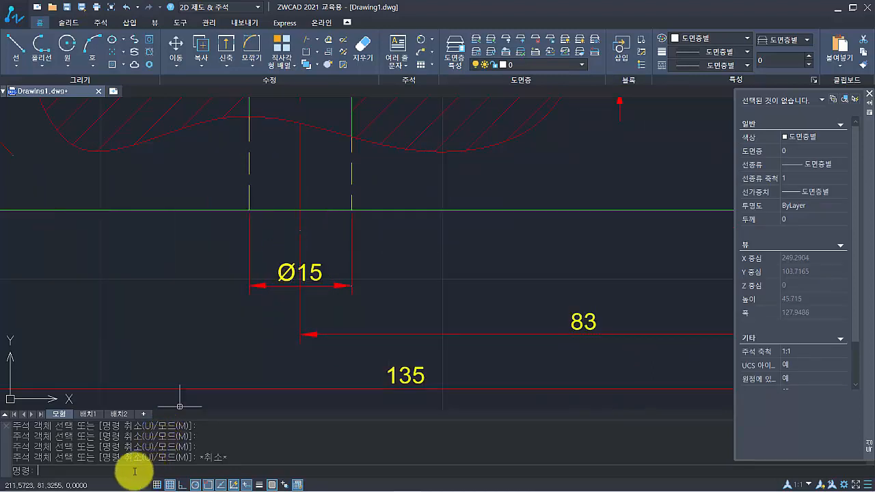
{"action": "left_click", "coordinate": [91, 473]}
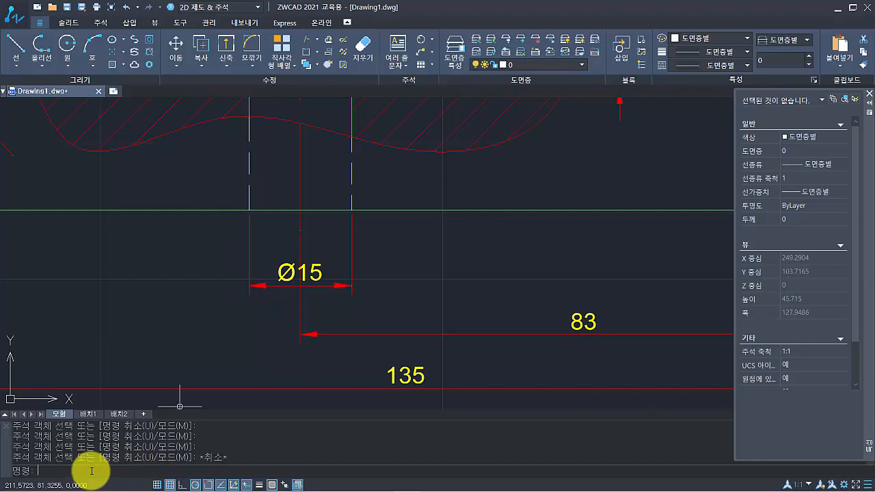
{"action": "type", "text": "dimbr"}
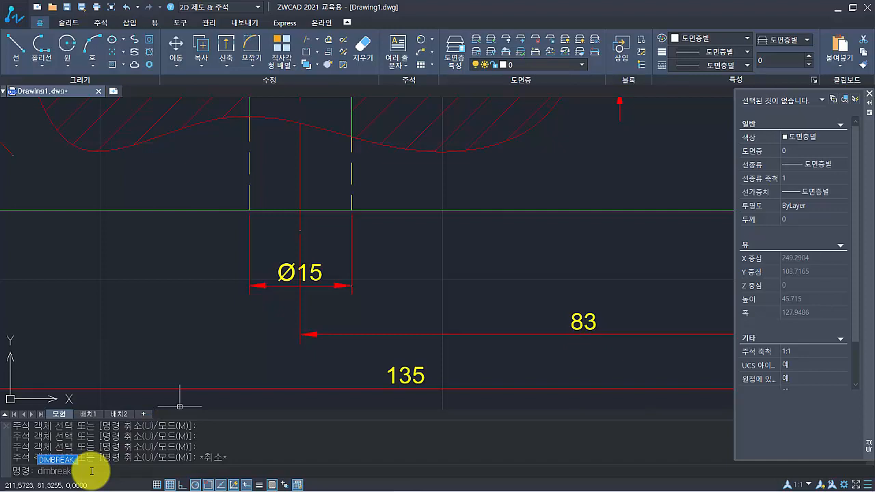
{"action": "type", "text": "eak"}
{"action": "key", "text": "Return"}
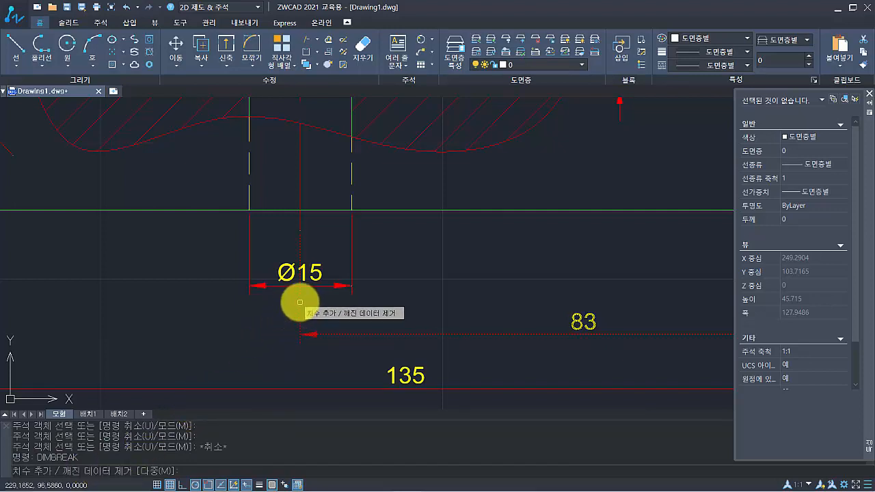
{"action": "left_click", "coordinate": [299, 301]}
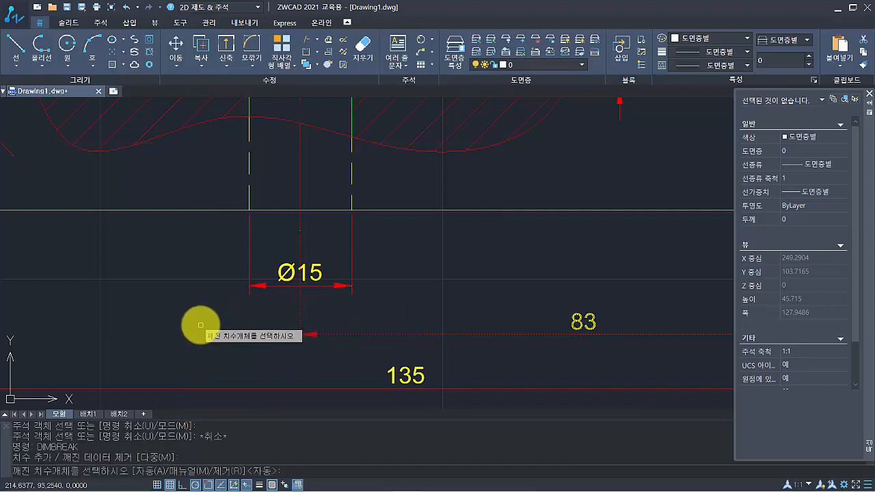
{"action": "key", "text": "Return"}
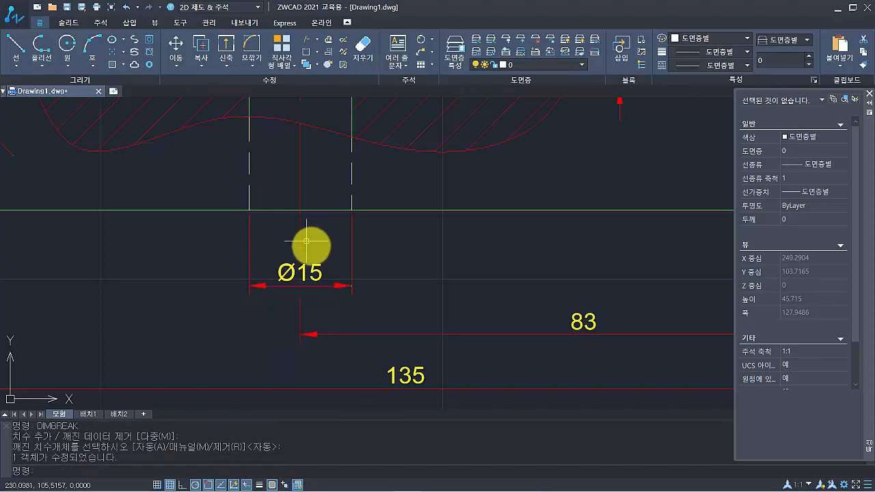
Check the whole dimensioned bracket drawing against the reference drawing on the PowerPoint slide, and return to ZWCAD
{"action": "scroll", "coordinate": [320, 299], "scroll_direction": "down", "scroll_amount": 2}
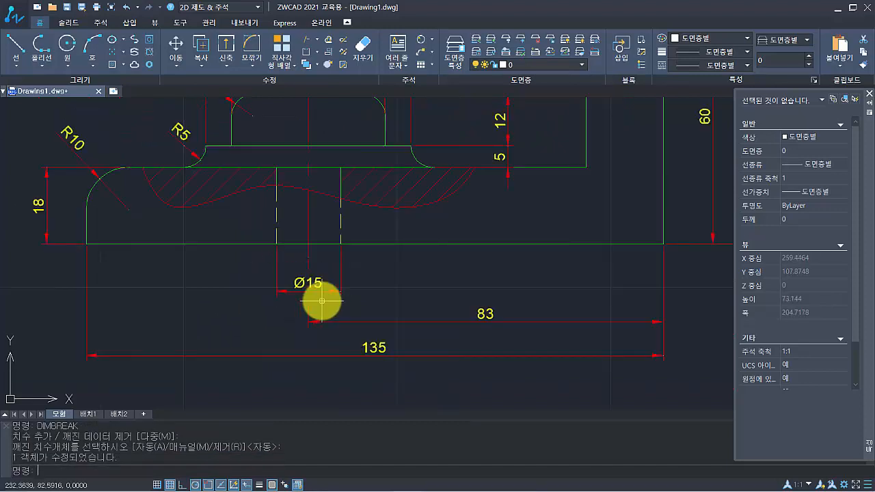
{"action": "scroll", "coordinate": [321, 301], "scroll_direction": "down", "scroll_amount": 4}
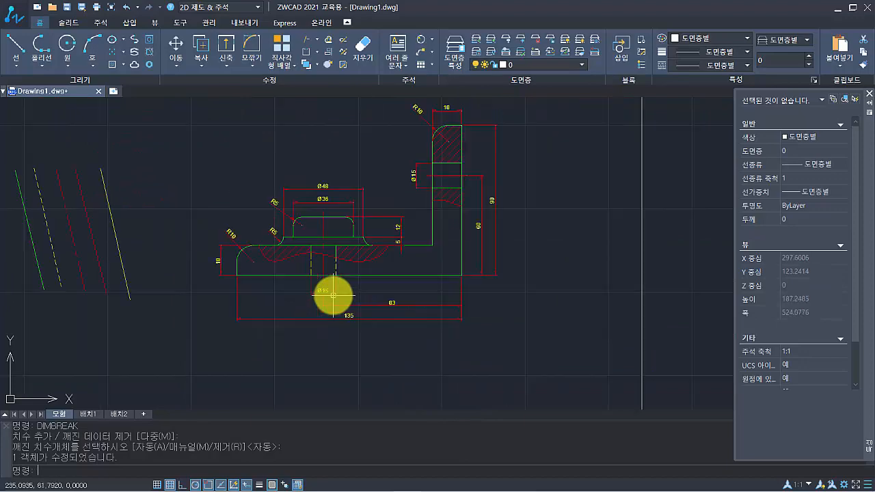
{"action": "scroll", "coordinate": [363, 305], "scroll_direction": "up", "scroll_amount": 2}
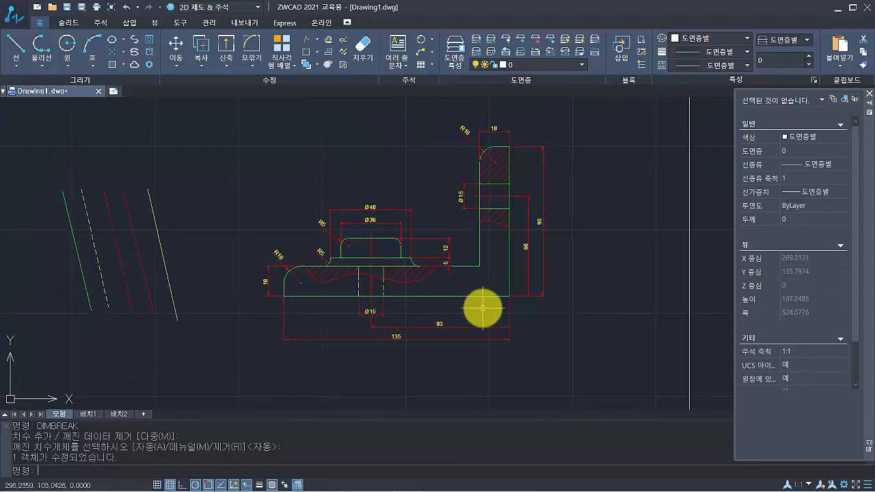
{"action": "key", "text": "alt+Tab"}
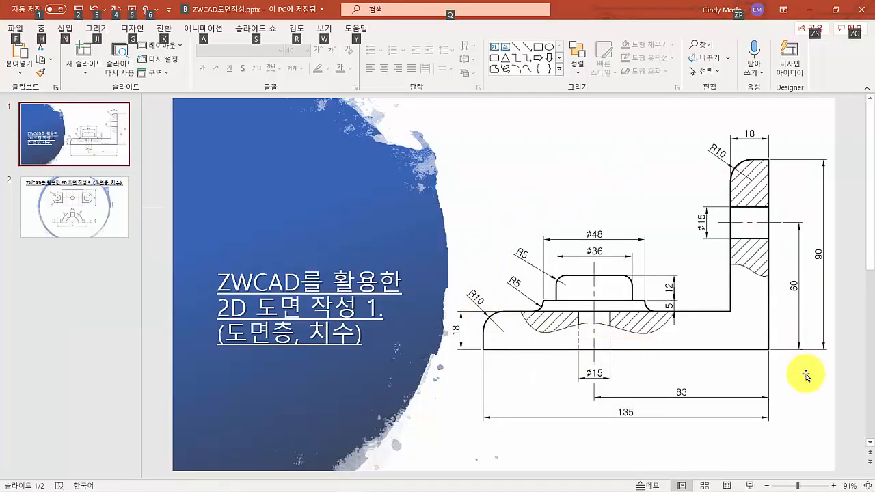
{"action": "key", "text": "alt+Tab"}
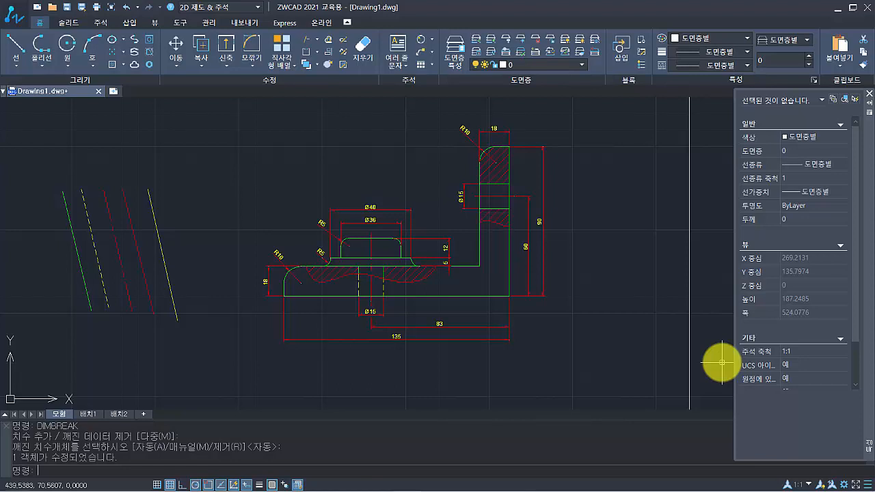
{"action": "middle_click_drag", "start_coordinate": [600, 358], "coordinate": [627, 348]}
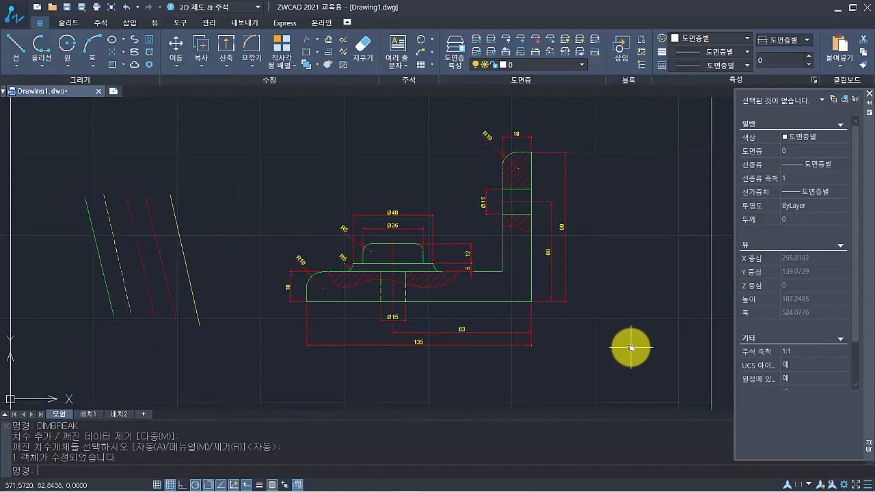